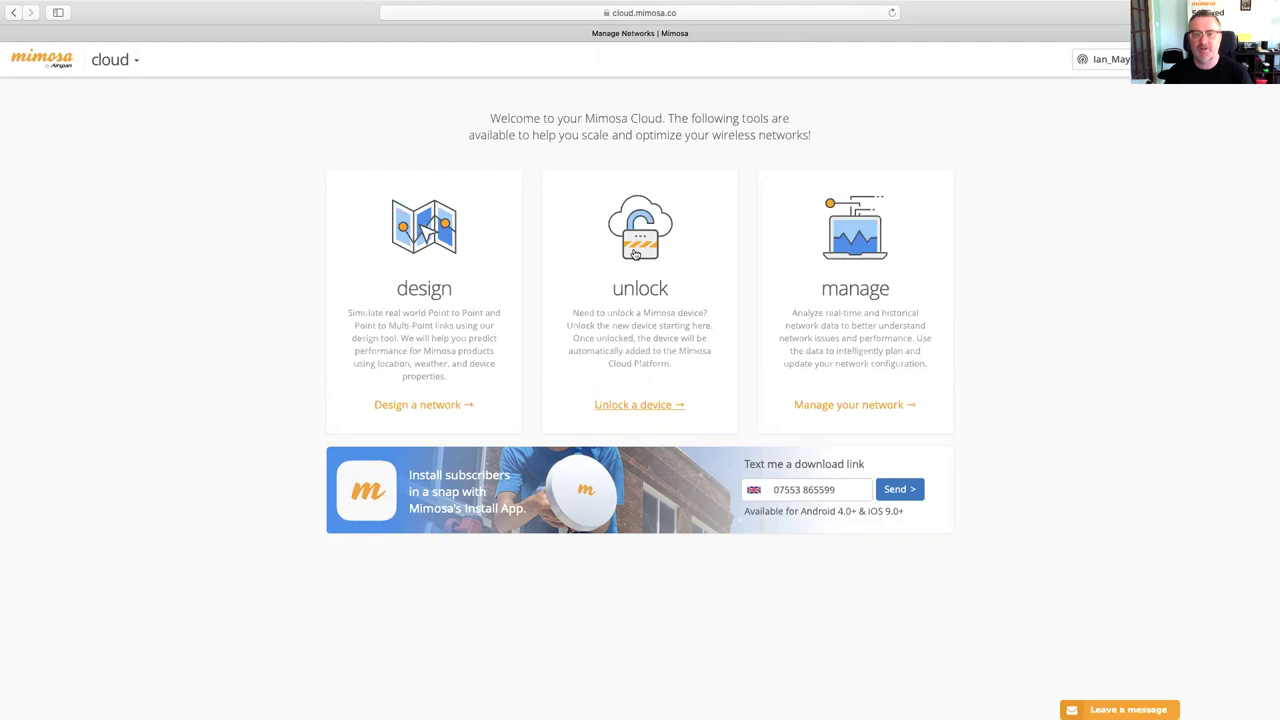
- Open the unlock tool, then the account's Network Settings page with its account details form
{"action": "left_click", "coordinate": [634, 255]}
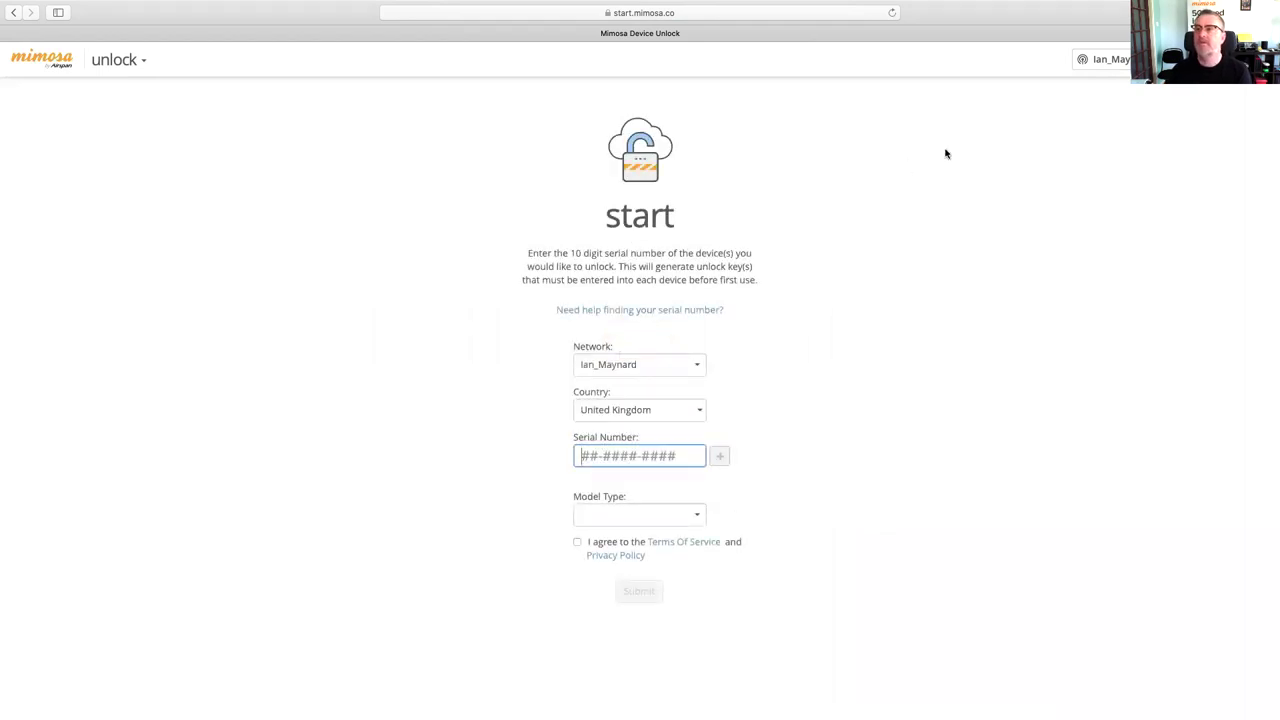
{"action": "left_click", "coordinate": [1108, 59]}
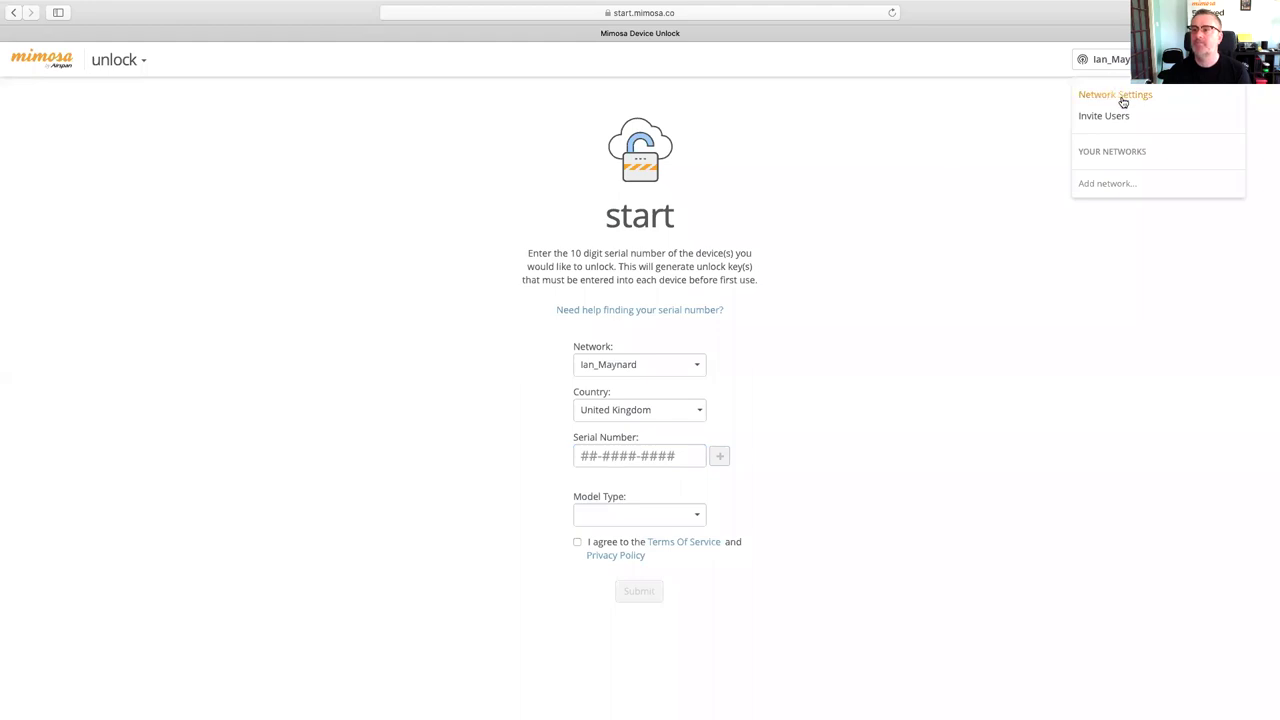
{"action": "left_click", "coordinate": [1124, 98]}
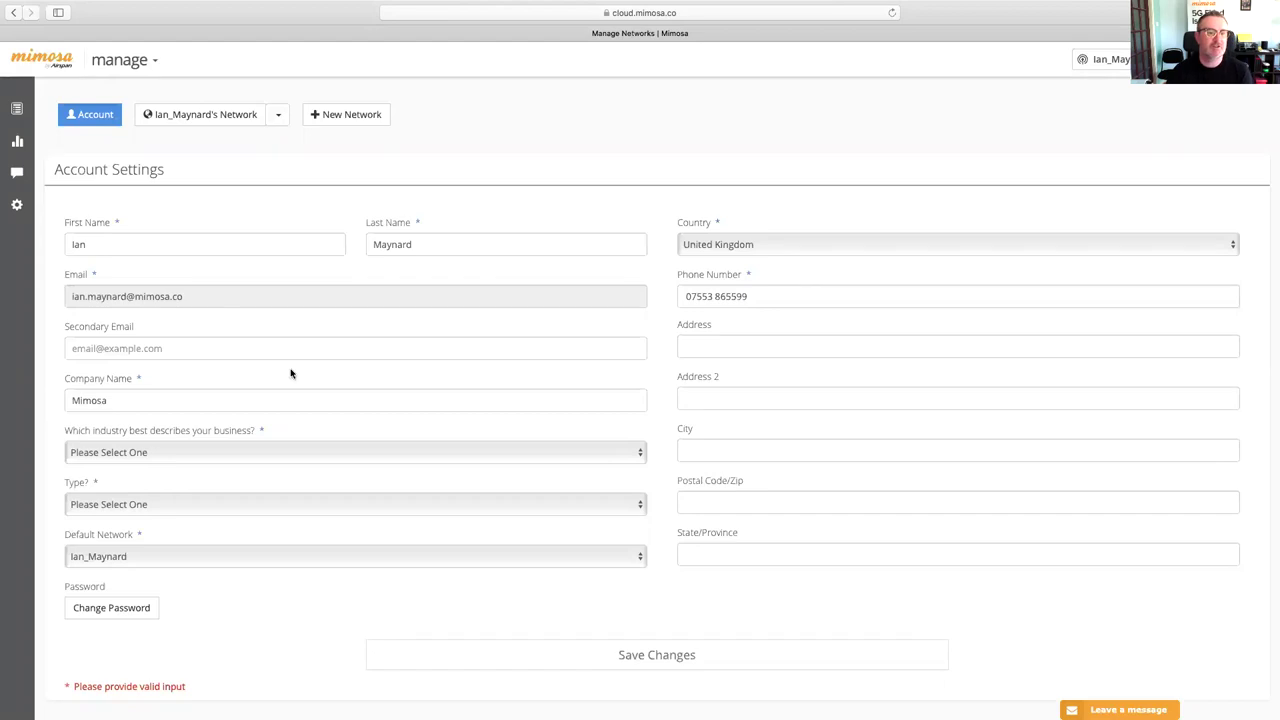
- Filter the Countries Verification list to the IM France network, then return to the form's top
{"action": "scroll", "coordinate": [289, 371], "scroll_direction": "down", "scroll_amount": 3}
{"action": "scroll", "coordinate": [284, 402], "scroll_direction": "down", "scroll_amount": 3}
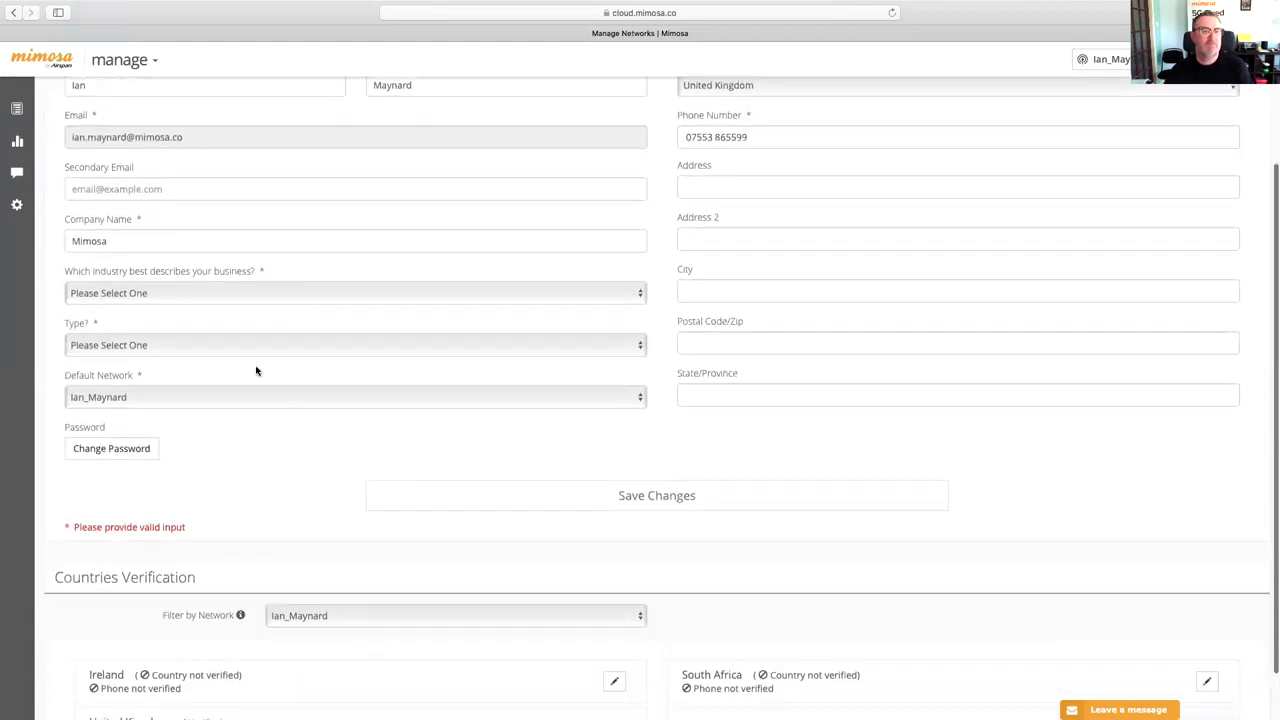
{"action": "scroll", "coordinate": [131, 126], "scroll_direction": "up", "scroll_amount": 1}
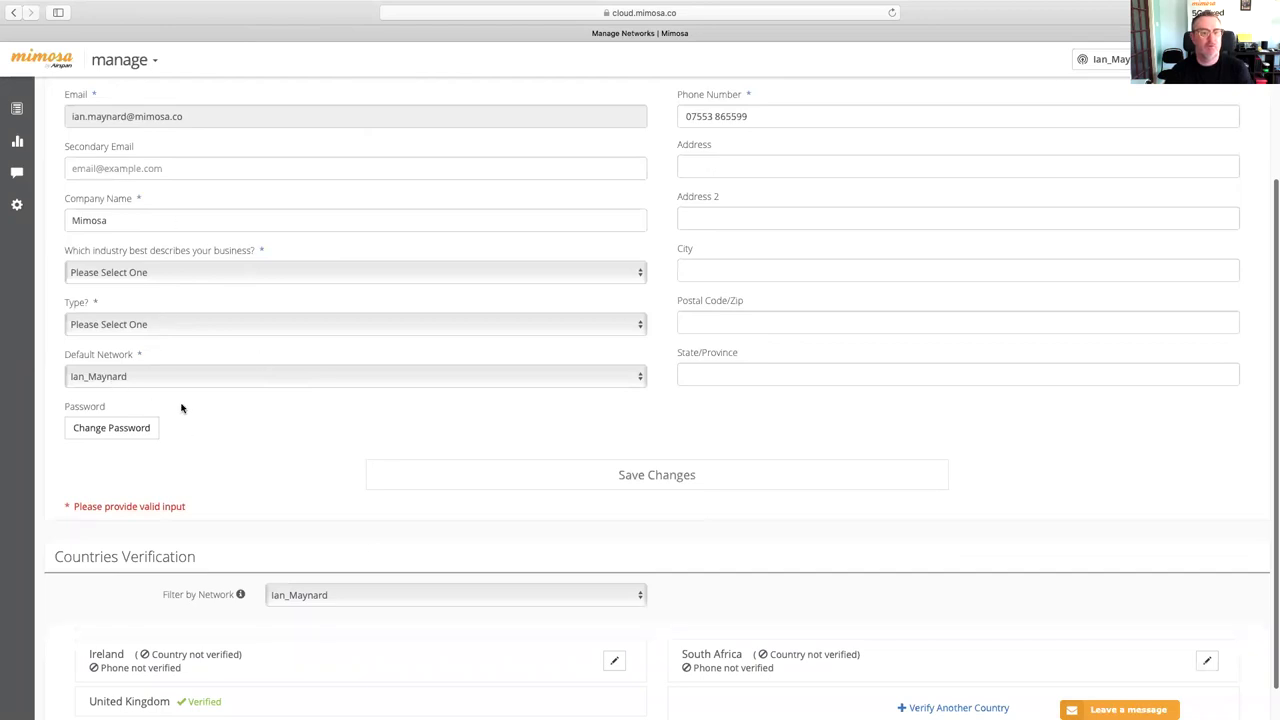
{"action": "scroll", "coordinate": [266, 251], "scroll_direction": "down", "scroll_amount": 1}
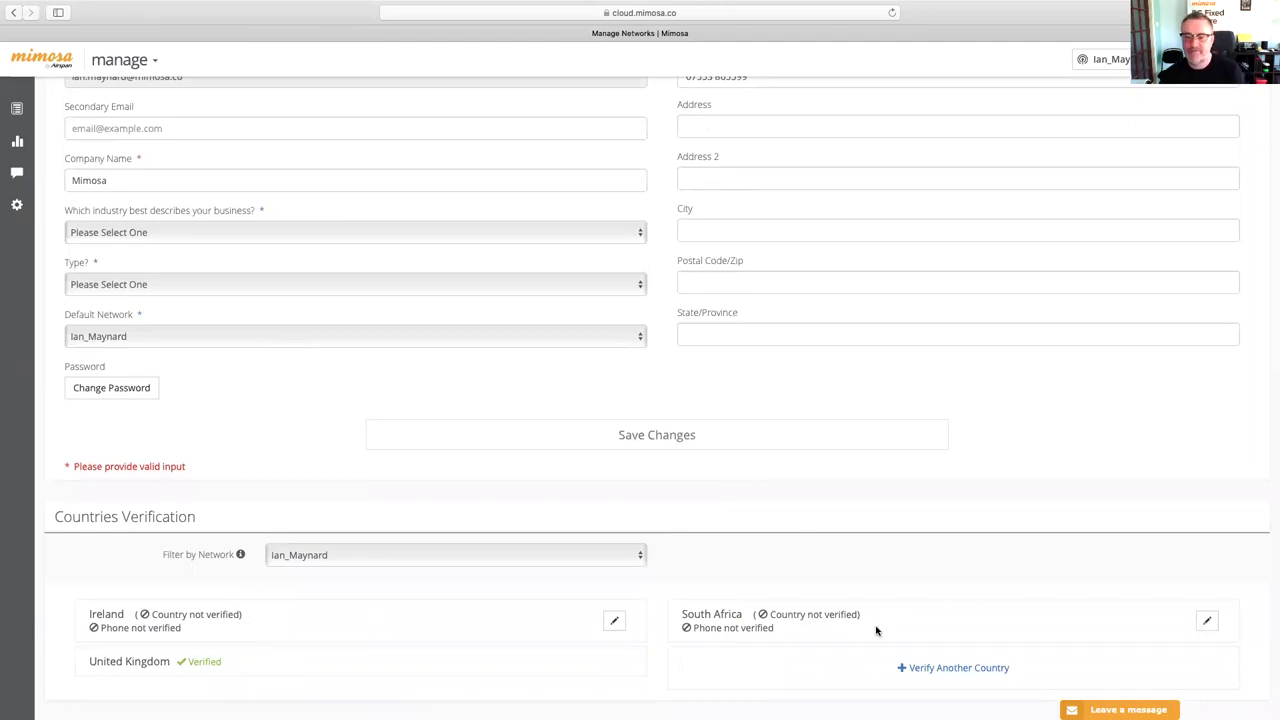
{"action": "left_click", "coordinate": [426, 557]}
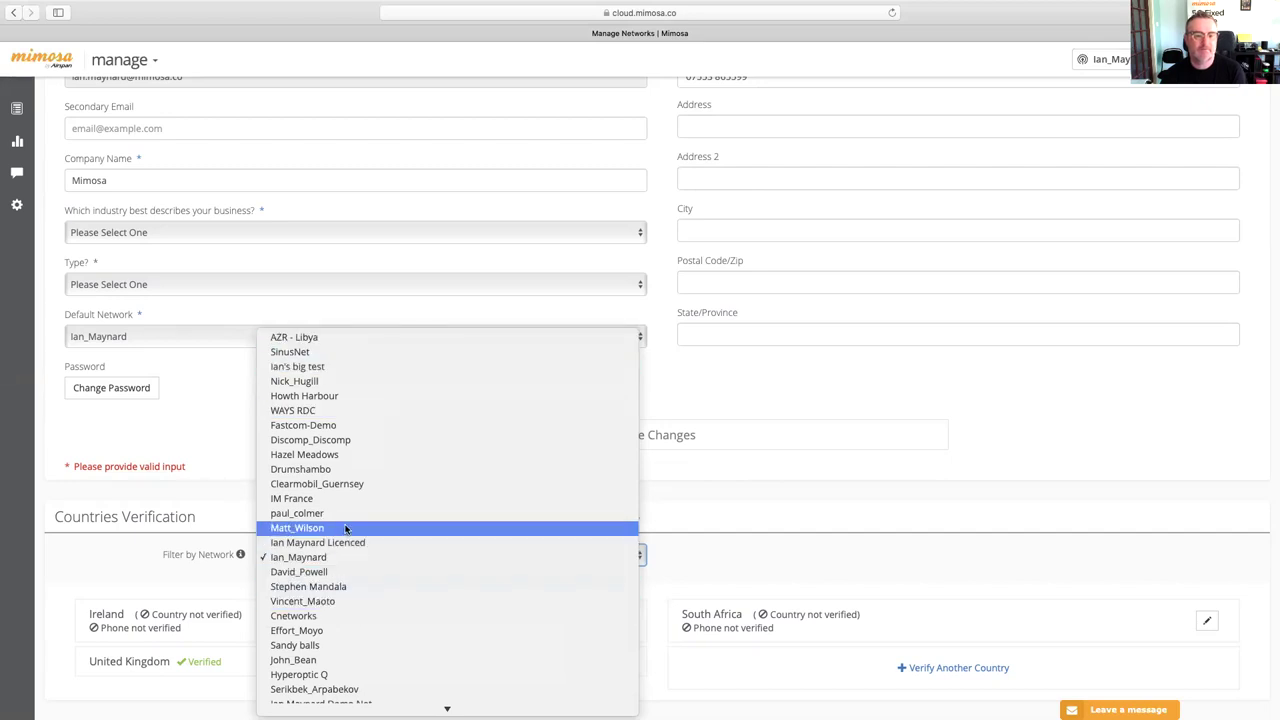
{"action": "left_click", "coordinate": [312, 500]}
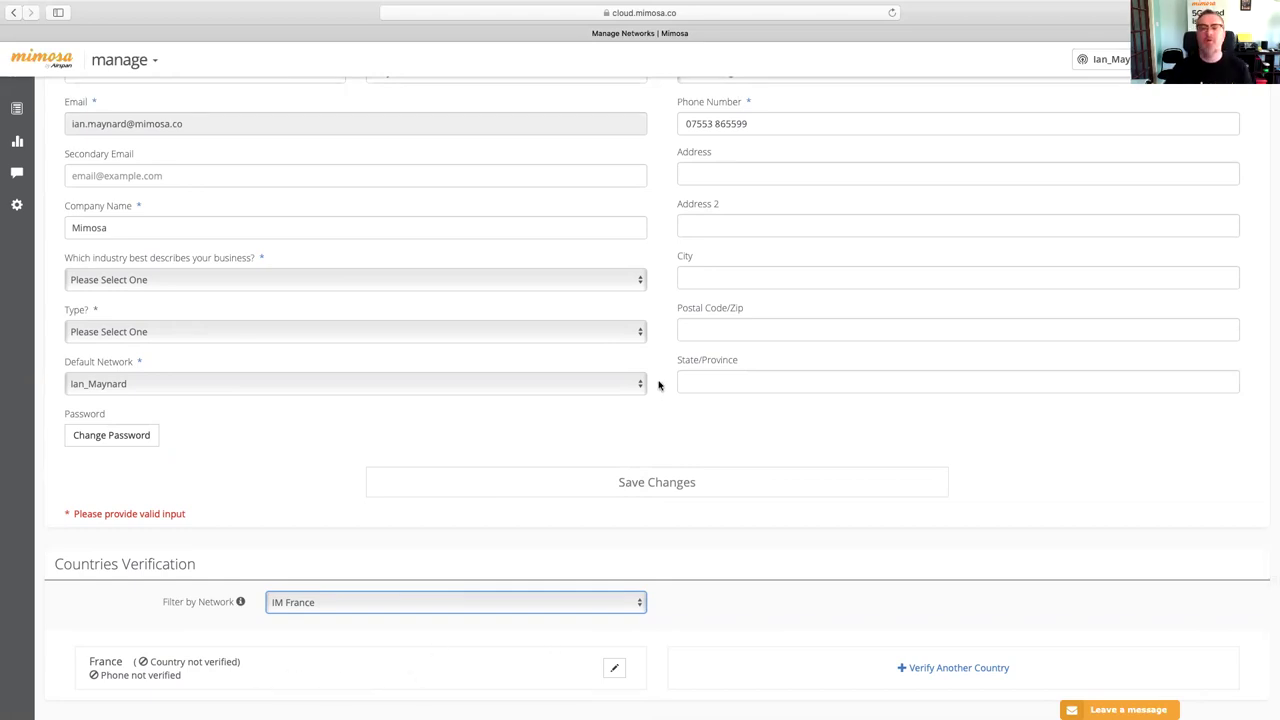
{"action": "scroll", "coordinate": [883, 448], "scroll_direction": "up", "scroll_amount": 4}
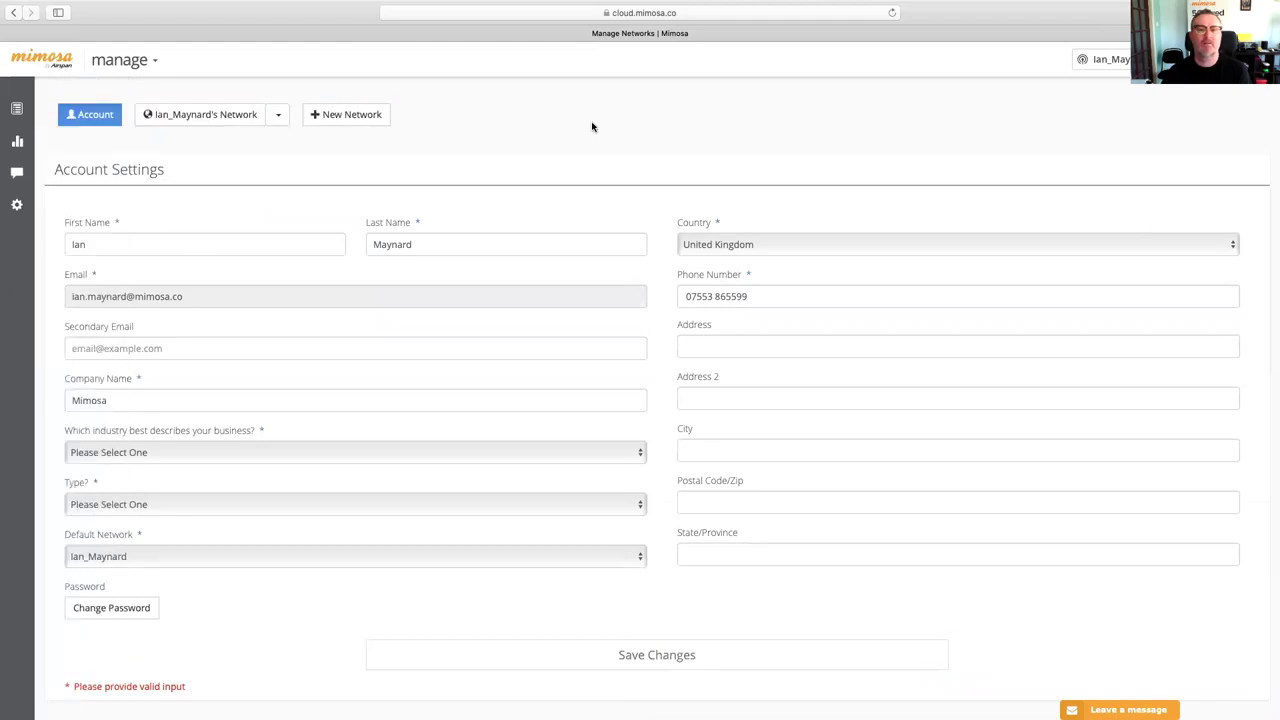
- Switch to the device unlock tool from the 'manage' product menu
{"action": "left_click", "coordinate": [119, 62]}
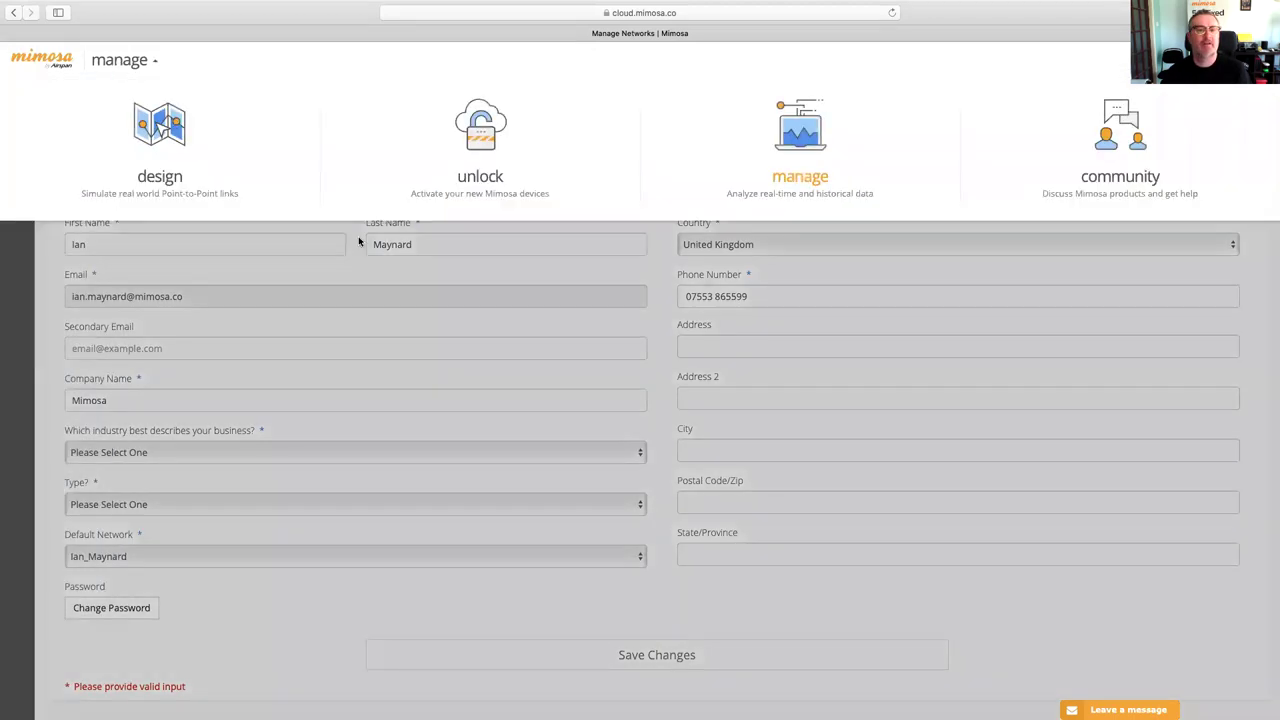
{"action": "left_click", "coordinate": [459, 156]}
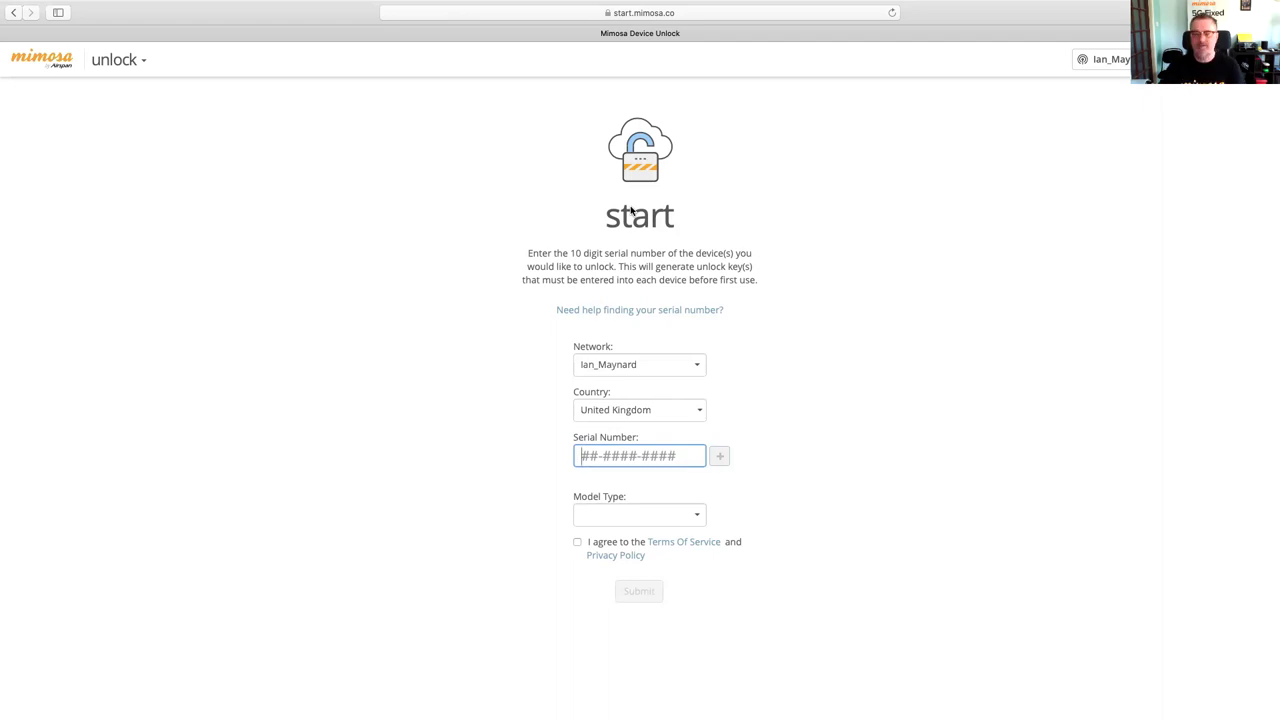
{"action": "left_click", "coordinate": [648, 414]}
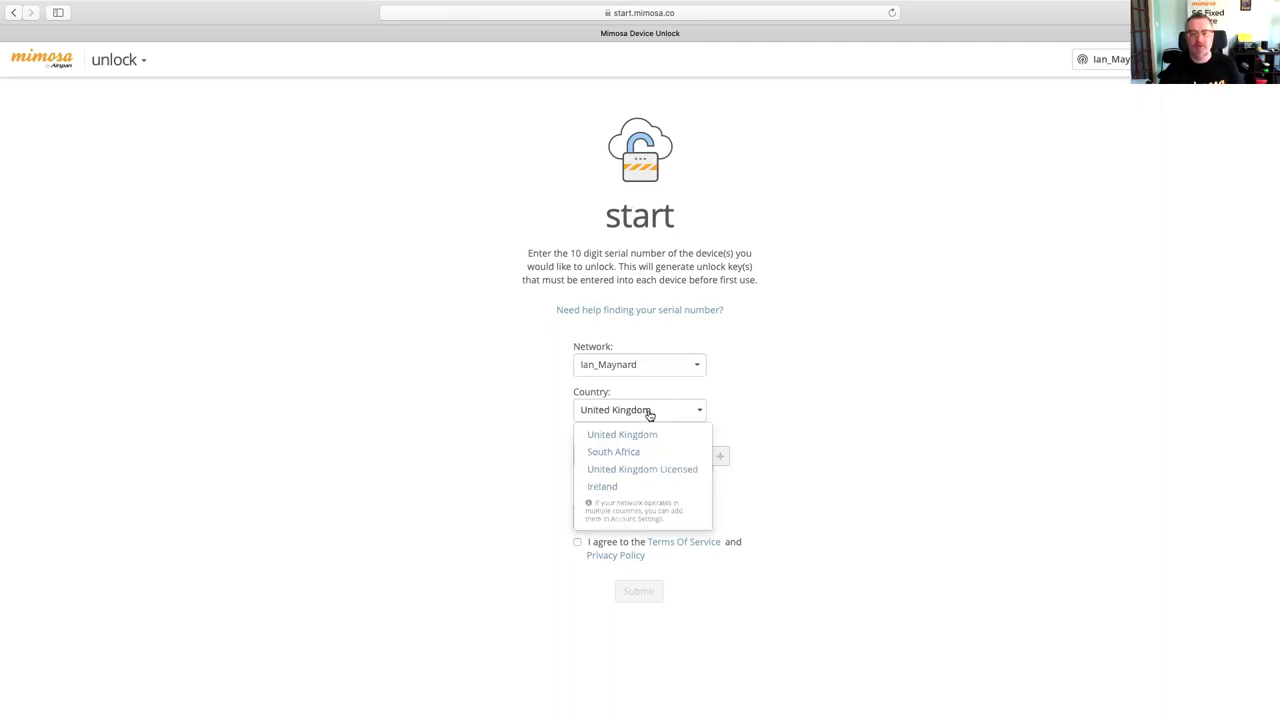
{"action": "left_click", "coordinate": [648, 414]}
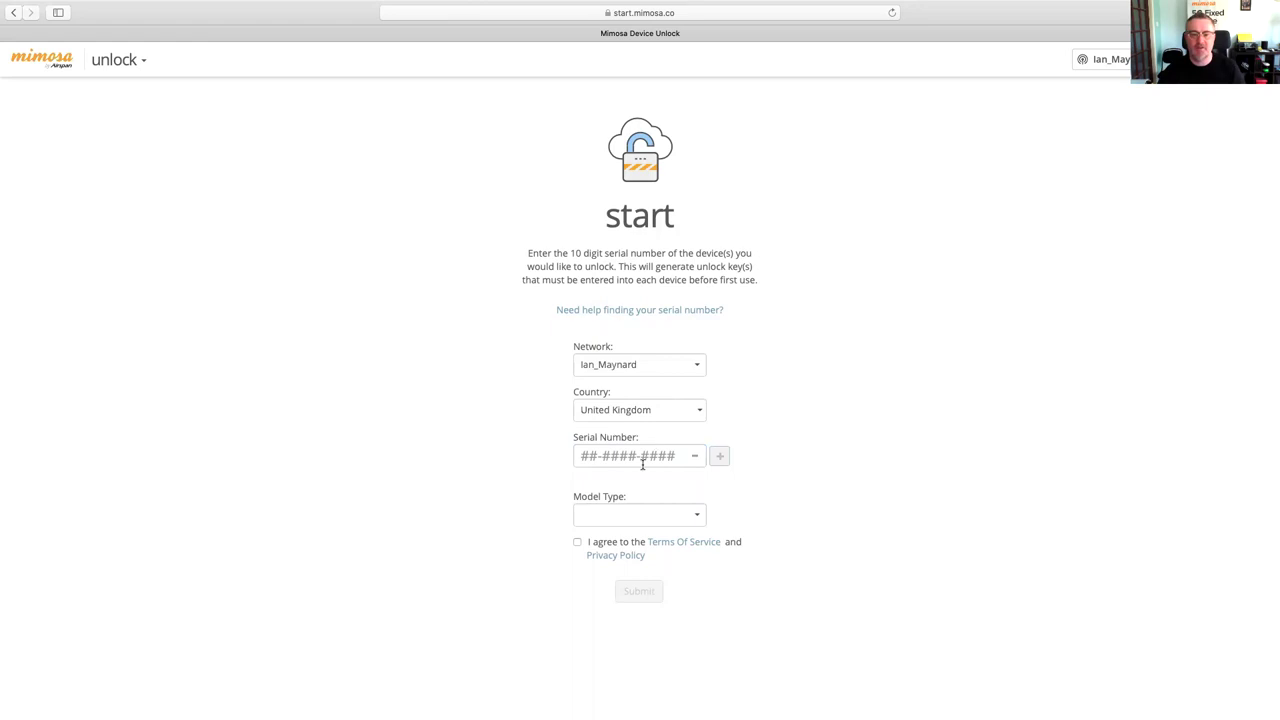
{"action": "left_click", "coordinate": [661, 455]}
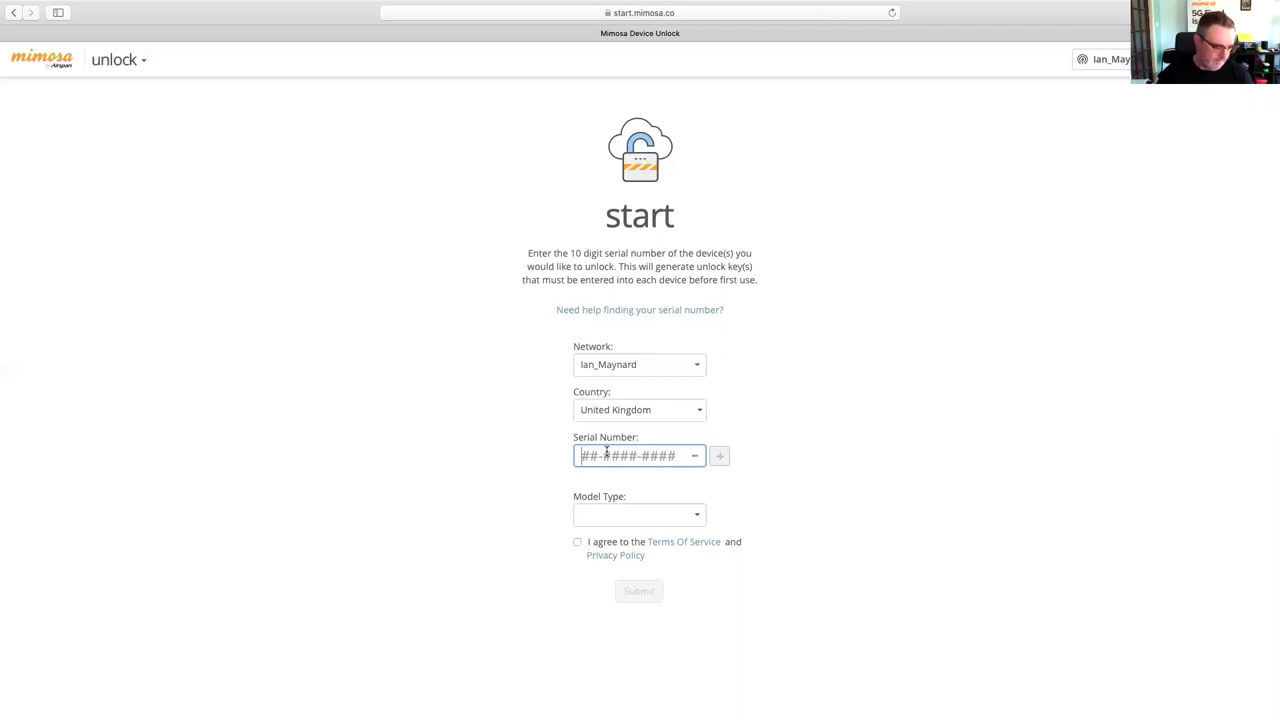
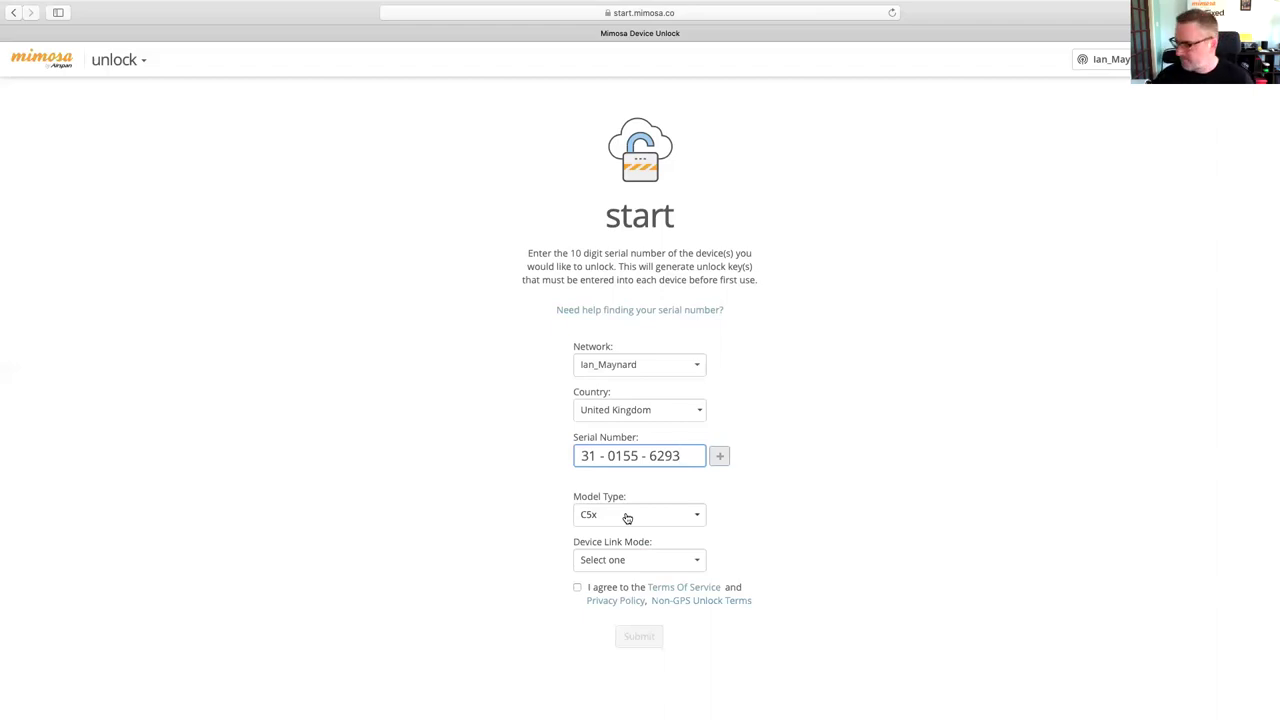
- Submit a PTMP link-mode unlock request with the Terms of Service accepted to get the C5x unlock key
{"action": "left_click", "coordinate": [636, 557]}
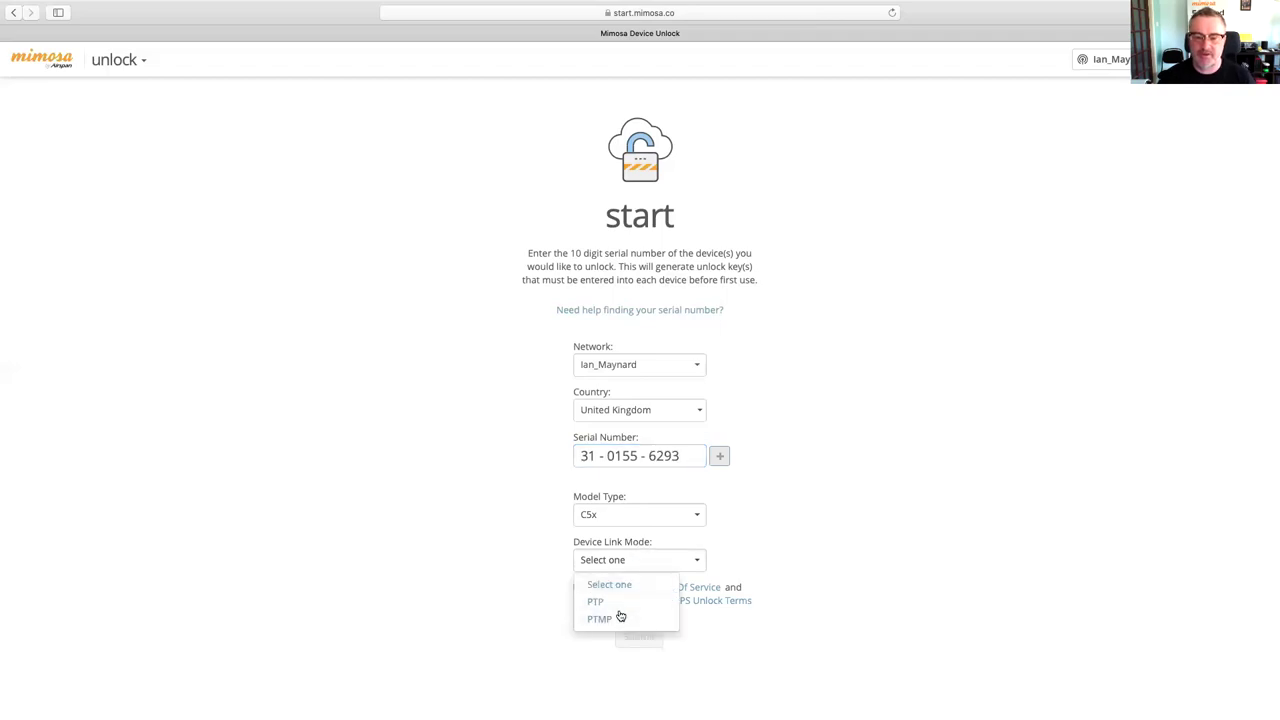
{"action": "left_click", "coordinate": [801, 510]}
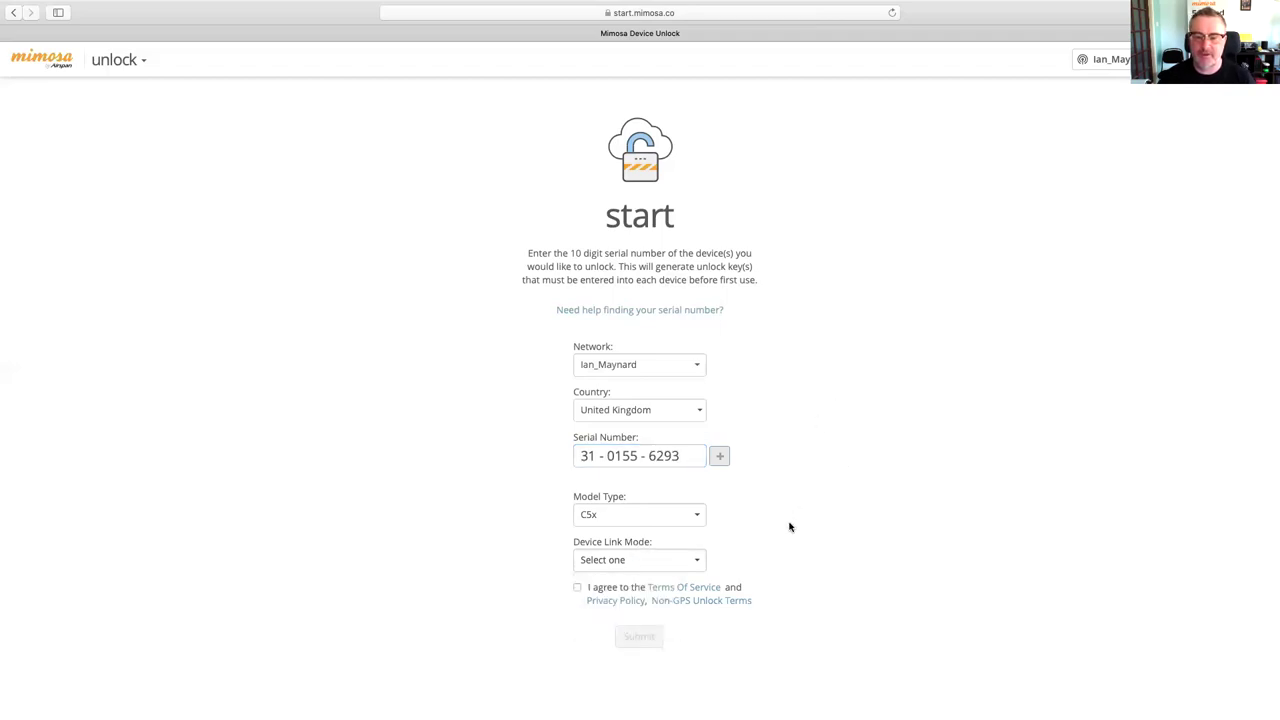
{"action": "left_click", "coordinate": [650, 560]}
{"action": "left_click", "coordinate": [608, 602]}
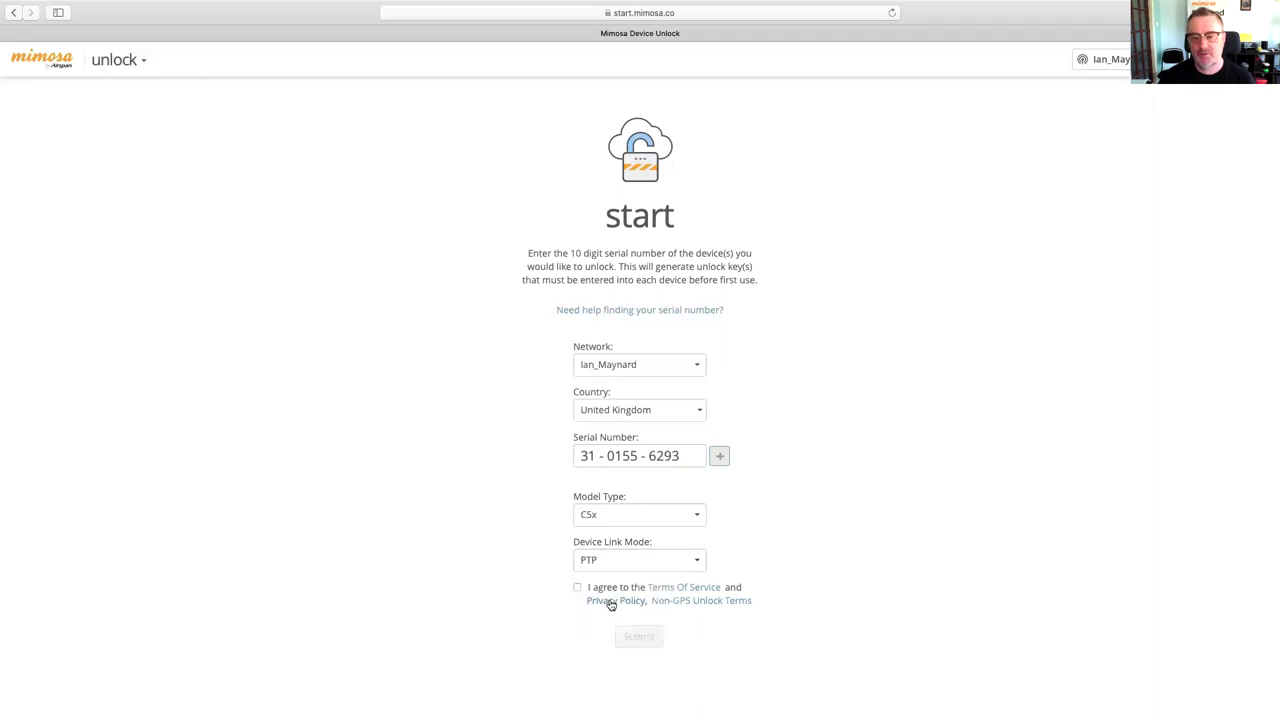
{"action": "left_click", "coordinate": [658, 568]}
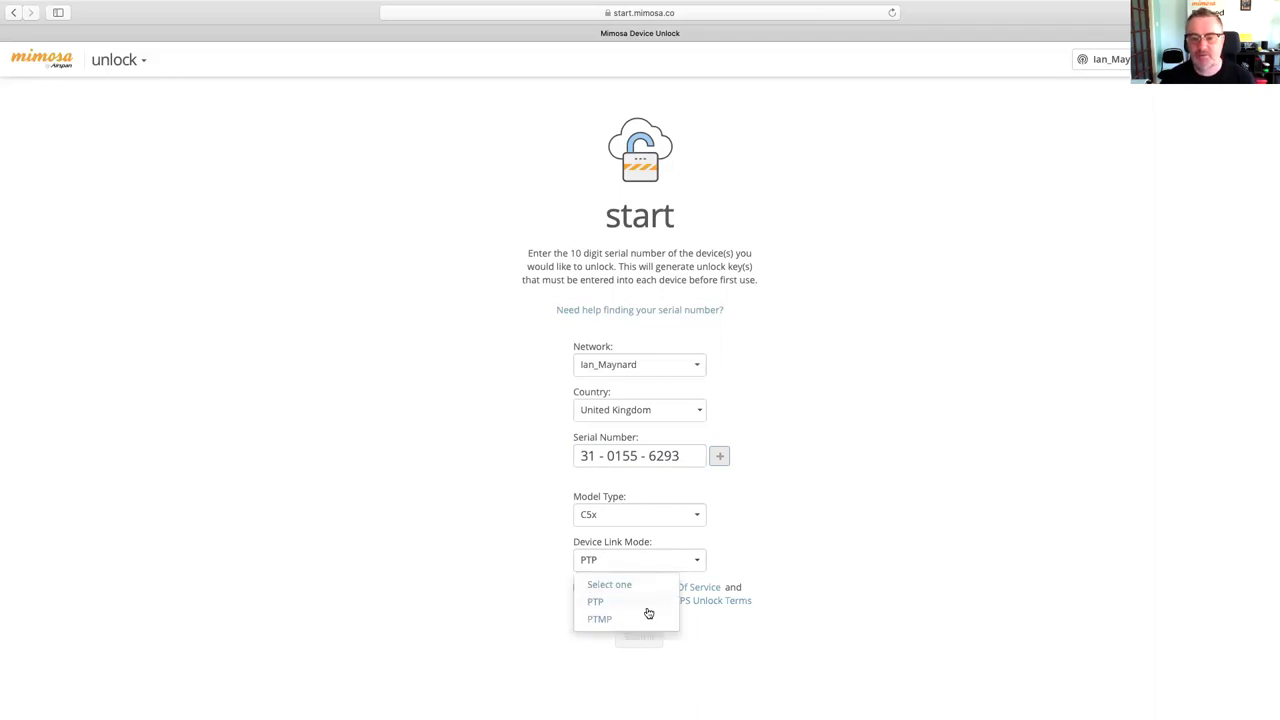
{"action": "left_click", "coordinate": [643, 618]}
{"action": "left_click", "coordinate": [576, 588]}
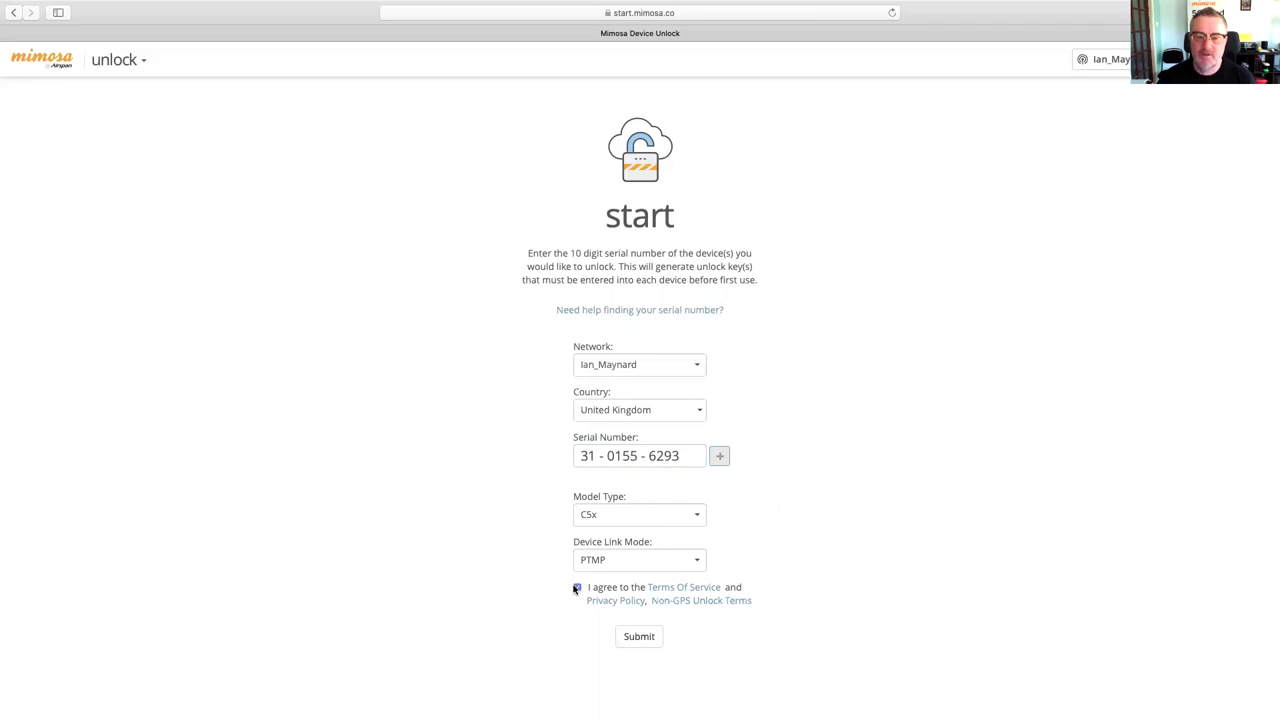
{"action": "left_click", "coordinate": [623, 638]}
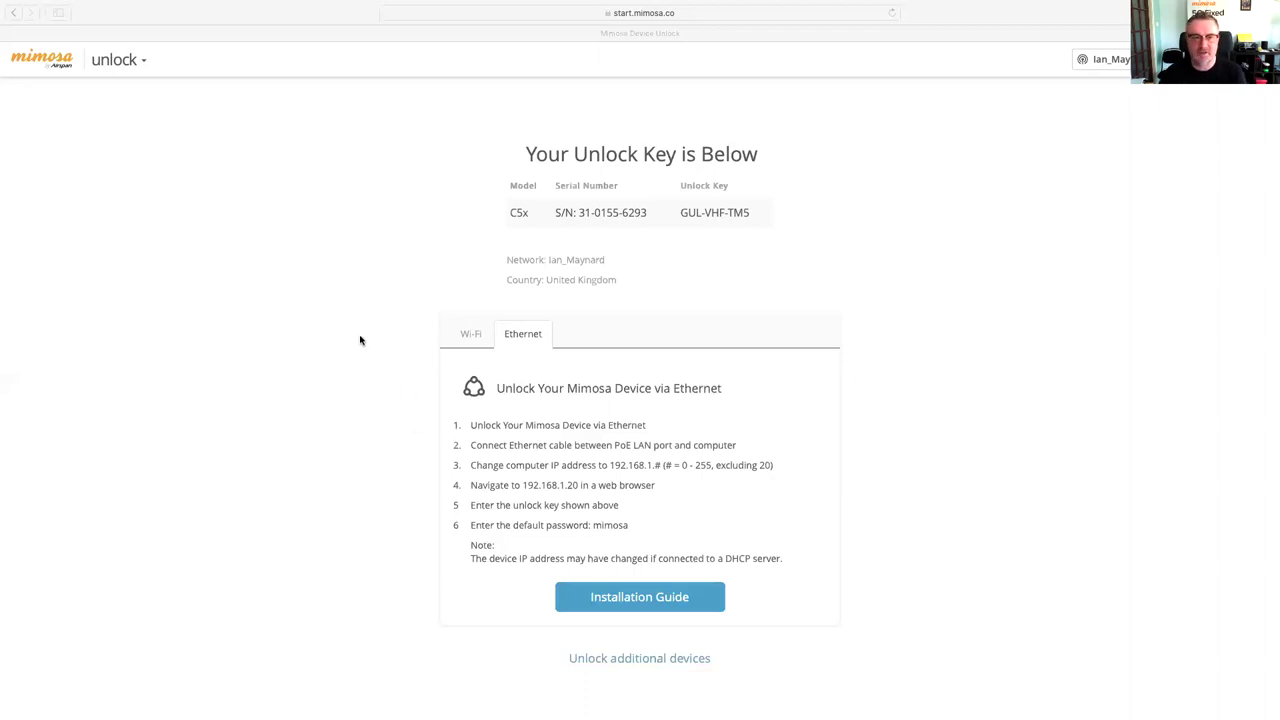
- Show the app switcher with its design, unlock, manage and community options
{"action": "left_click", "coordinate": [120, 60]}
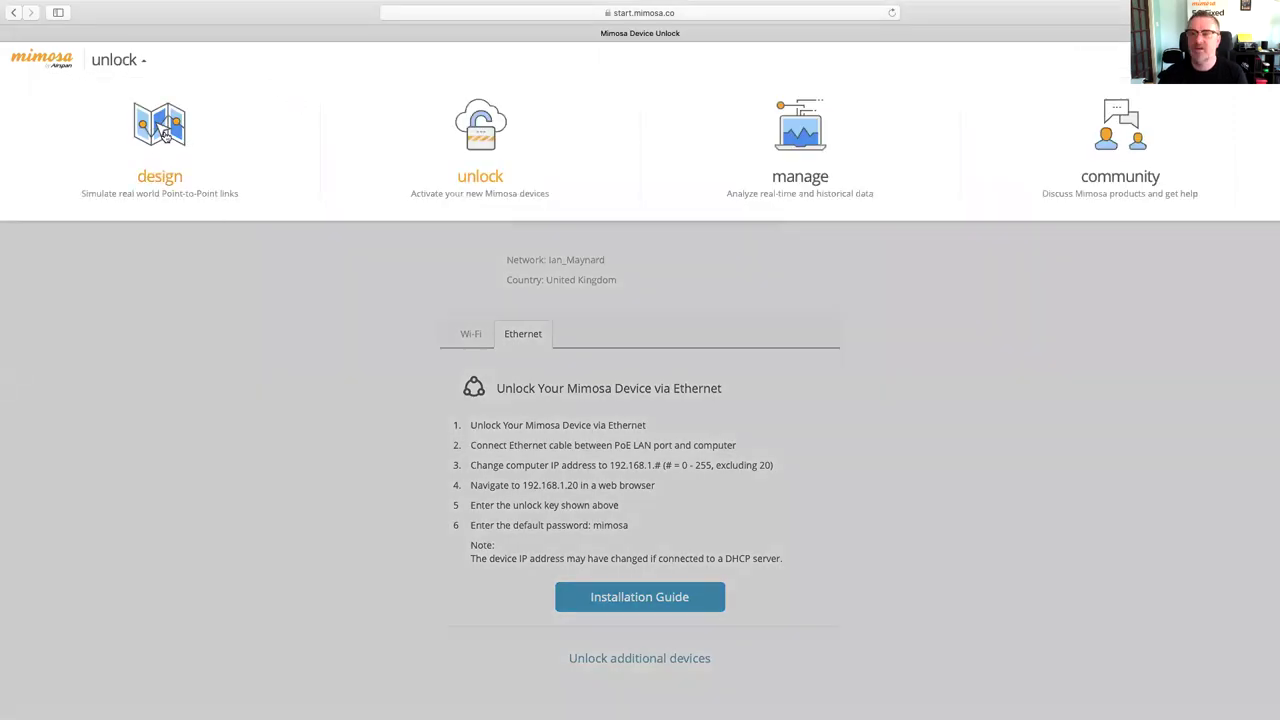
- Open the design tool and centre the map on Formby and Freshfield
{"action": "left_click", "coordinate": [160, 128]}
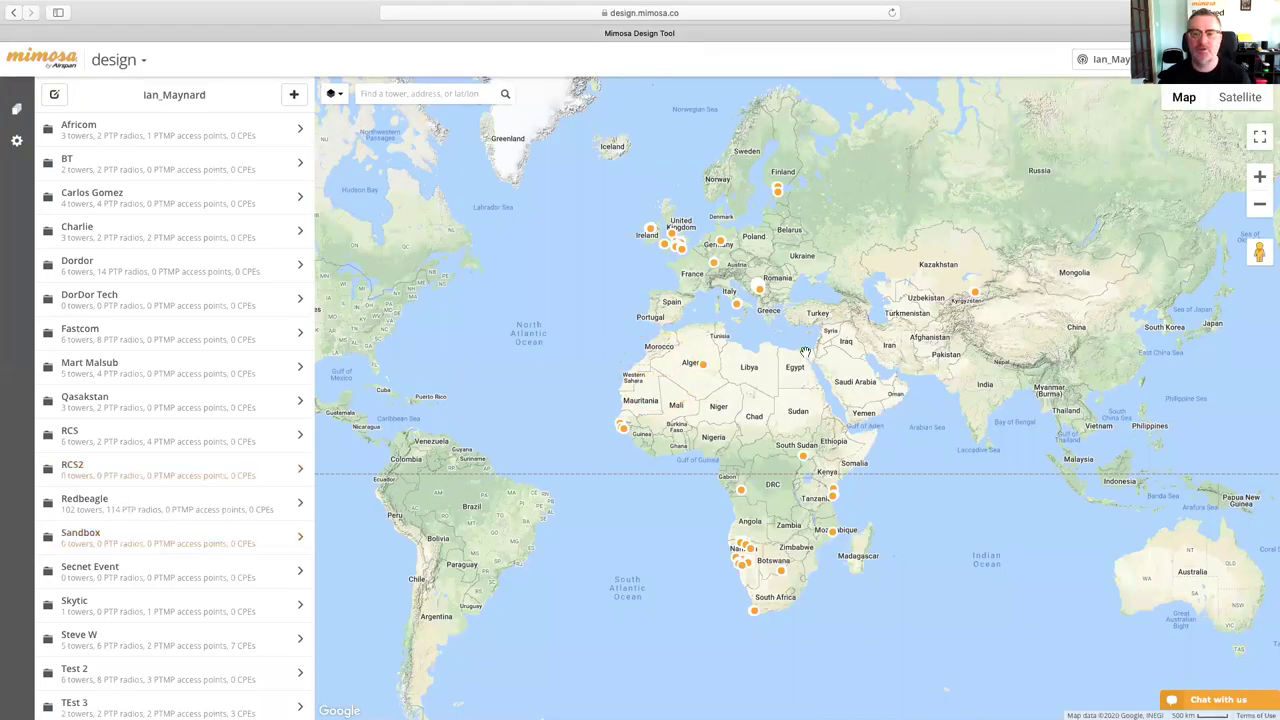
{"action": "scroll", "coordinate": [676, 236], "scroll_direction": "up", "scroll_amount": 5}
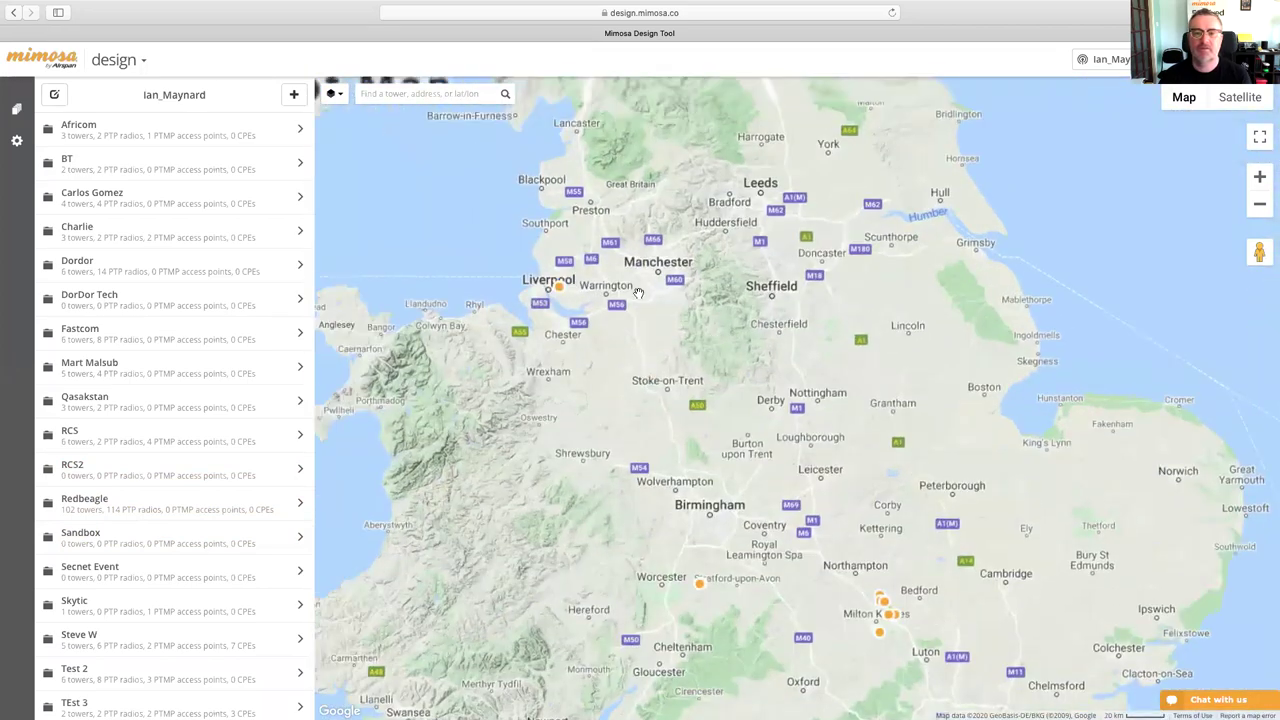
{"action": "scroll", "coordinate": [722, 313], "scroll_direction": "up", "scroll_amount": 2}
{"action": "scroll", "coordinate": [598, 372], "scroll_direction": "up", "scroll_amount": 2}
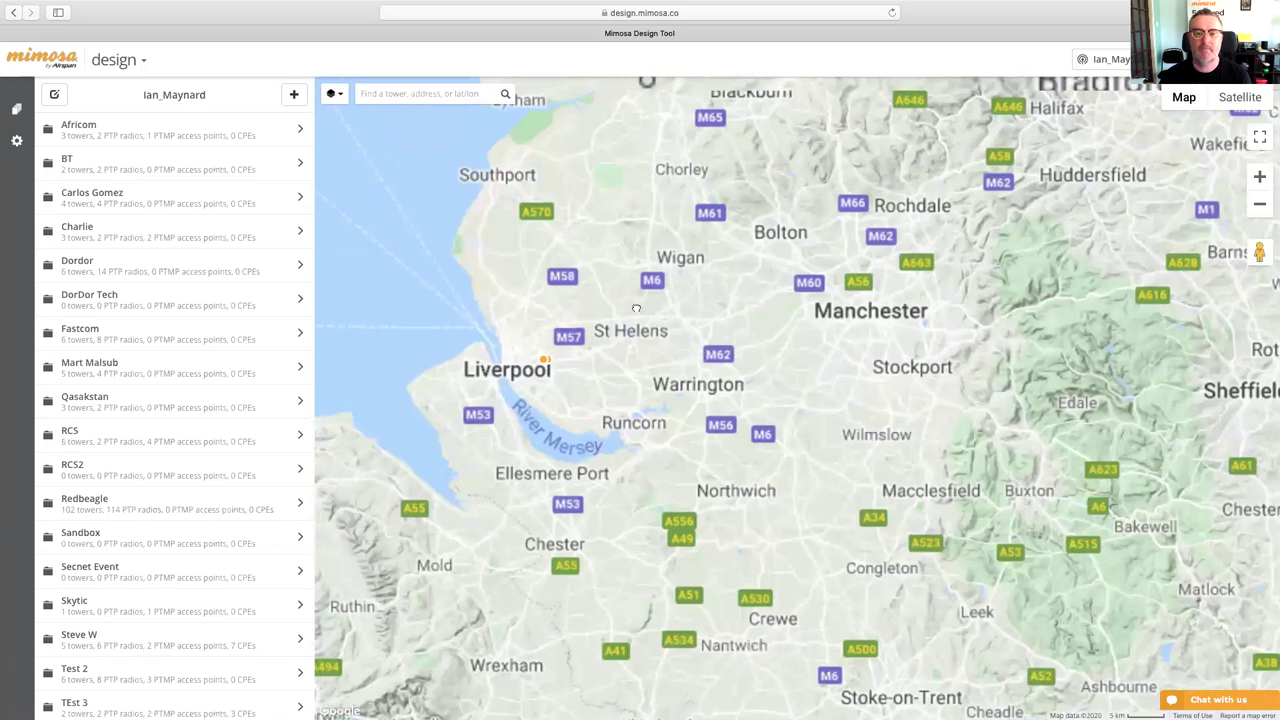
{"action": "scroll", "coordinate": [598, 368], "scroll_direction": "down", "scroll_amount": 1}
{"action": "left_click_drag", "start_coordinate": [634, 350], "coordinate": [664, 407]}
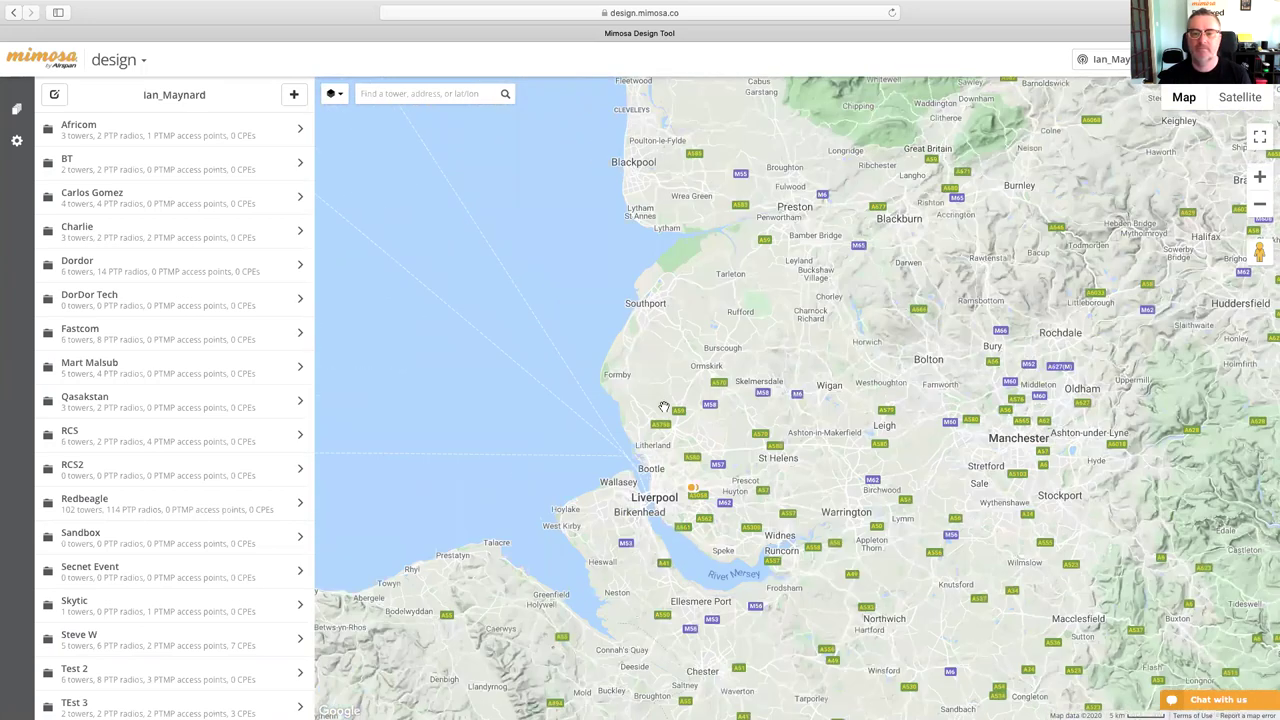
{"action": "scroll", "coordinate": [664, 407], "scroll_direction": "up", "scroll_amount": 3}
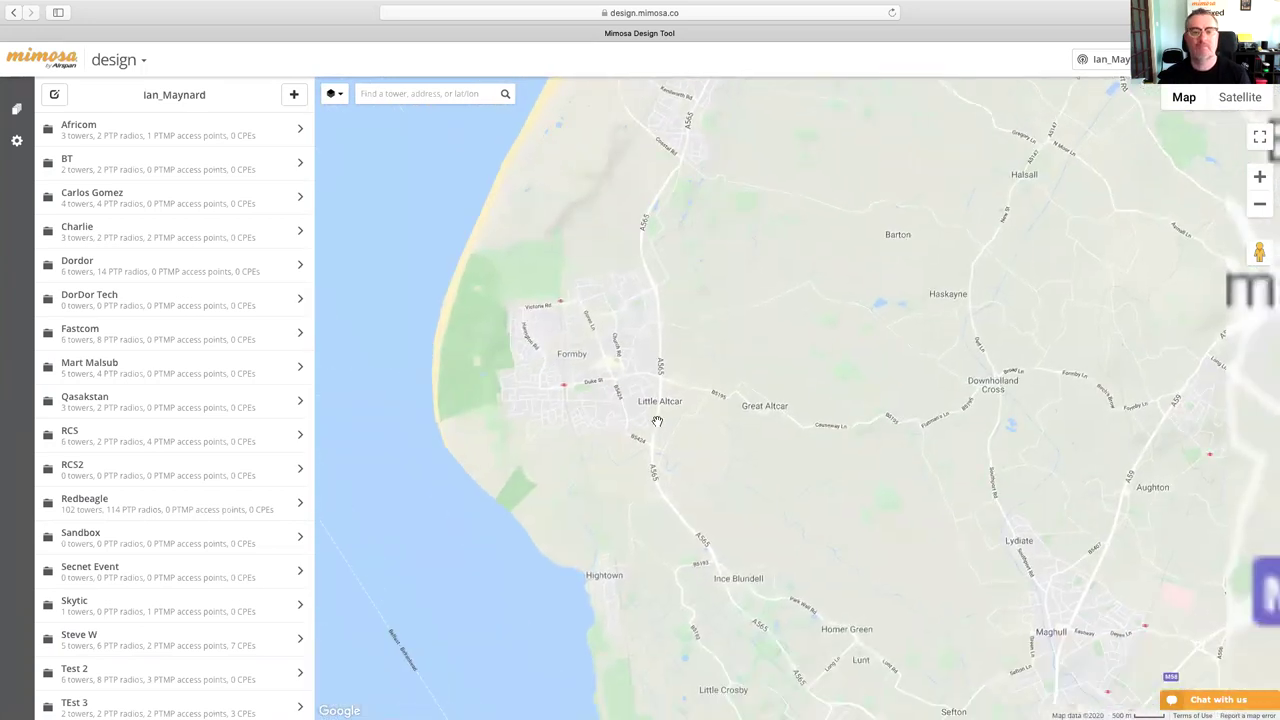
{"action": "scroll", "coordinate": [656, 421], "scroll_direction": "up", "scroll_amount": 1}
{"action": "left_click_drag", "start_coordinate": [568, 327], "coordinate": [771, 371]}
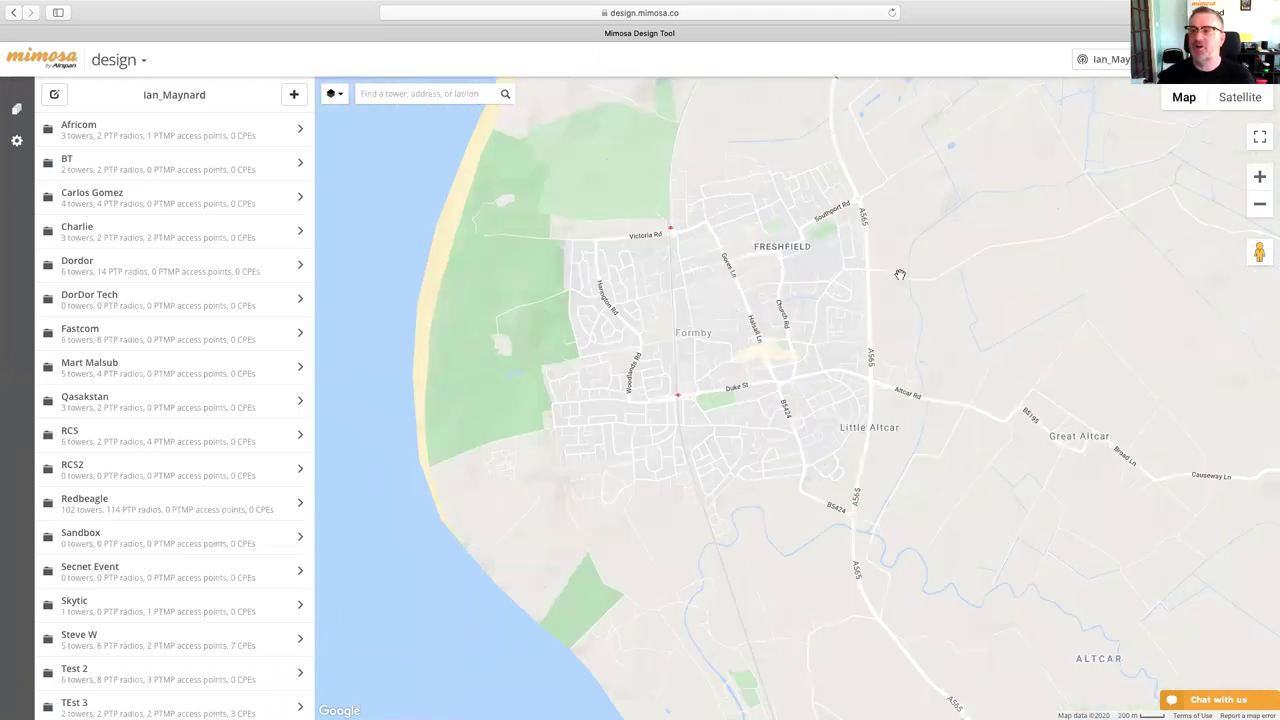
- Show Formby as satellite imagery and bring up the add menu for new groups, PTP or PTMP links
{"action": "left_click", "coordinate": [1250, 97]}
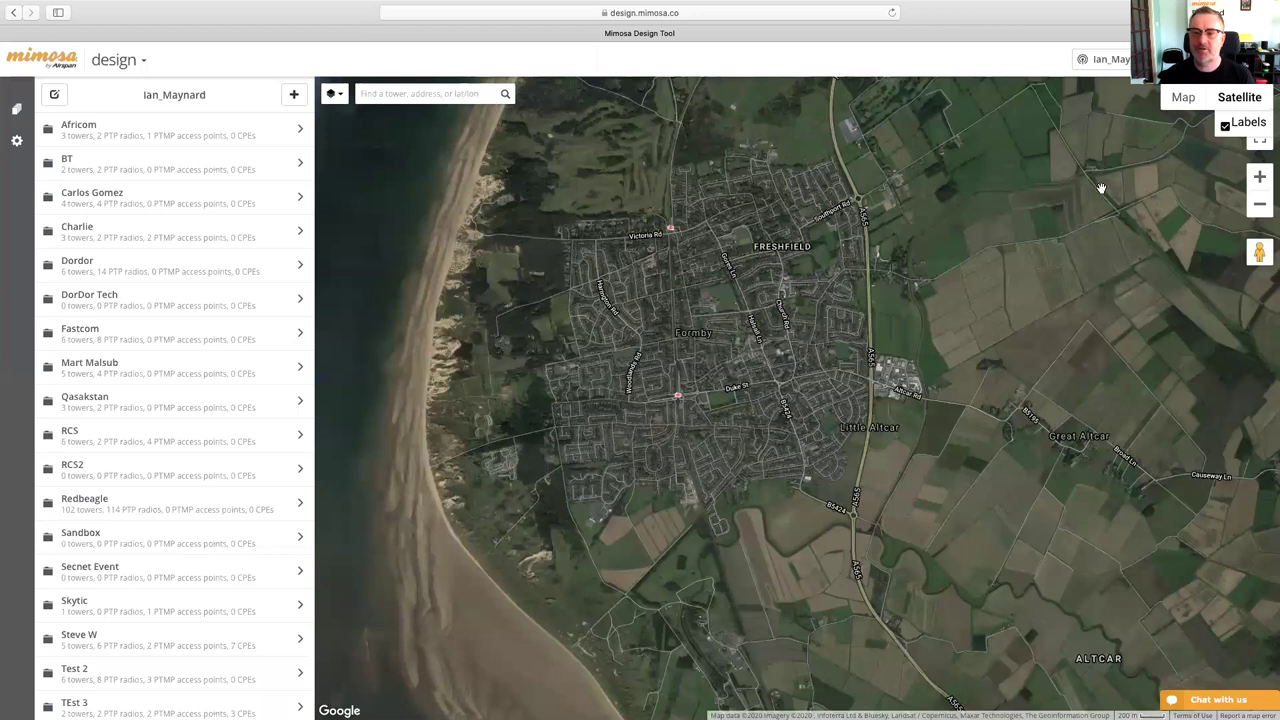
{"action": "scroll", "coordinate": [729, 372], "scroll_direction": "down", "scroll_amount": 5}
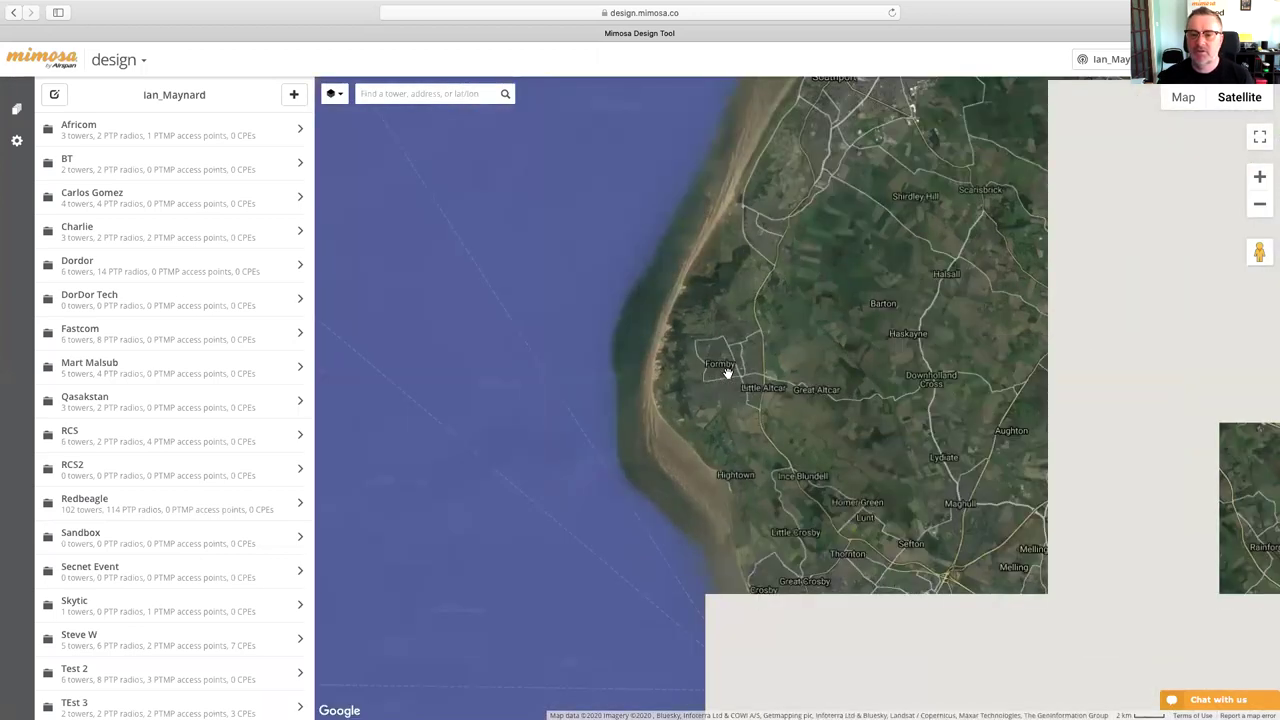
{"action": "scroll", "coordinate": [728, 373], "scroll_direction": "down", "scroll_amount": 1}
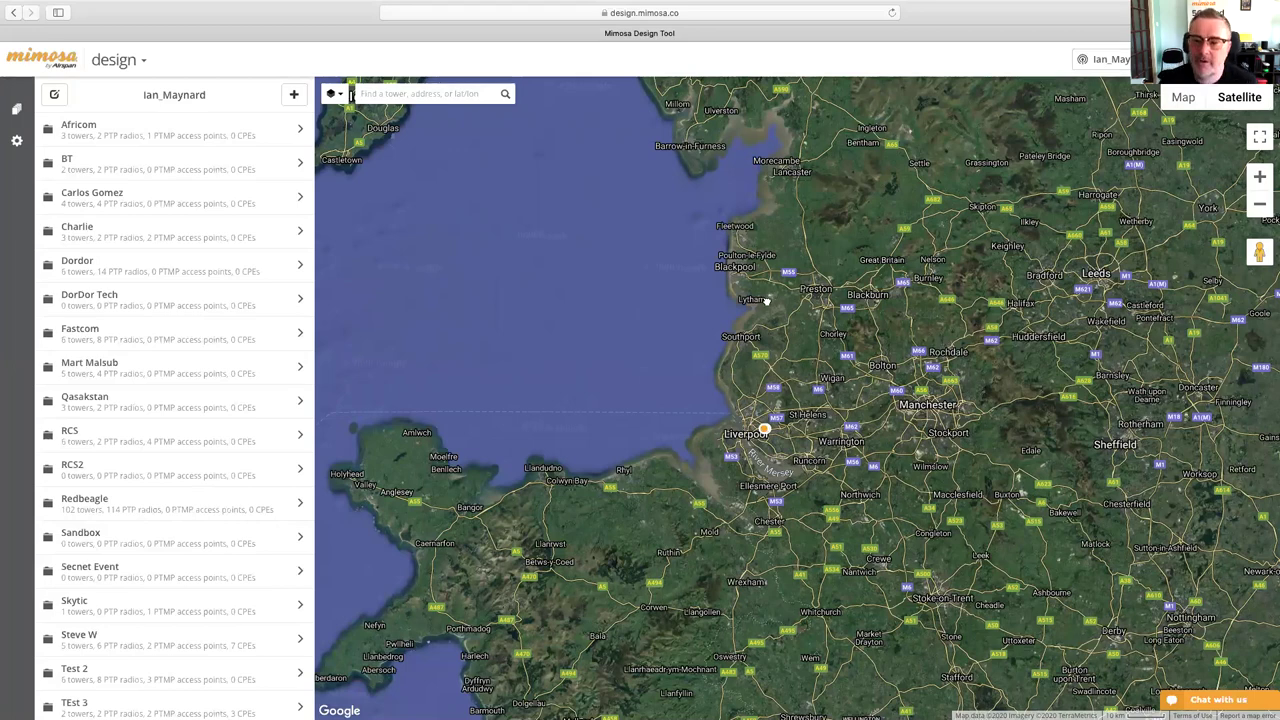
{"action": "scroll", "coordinate": [765, 300], "scroll_direction": "down", "scroll_amount": 2}
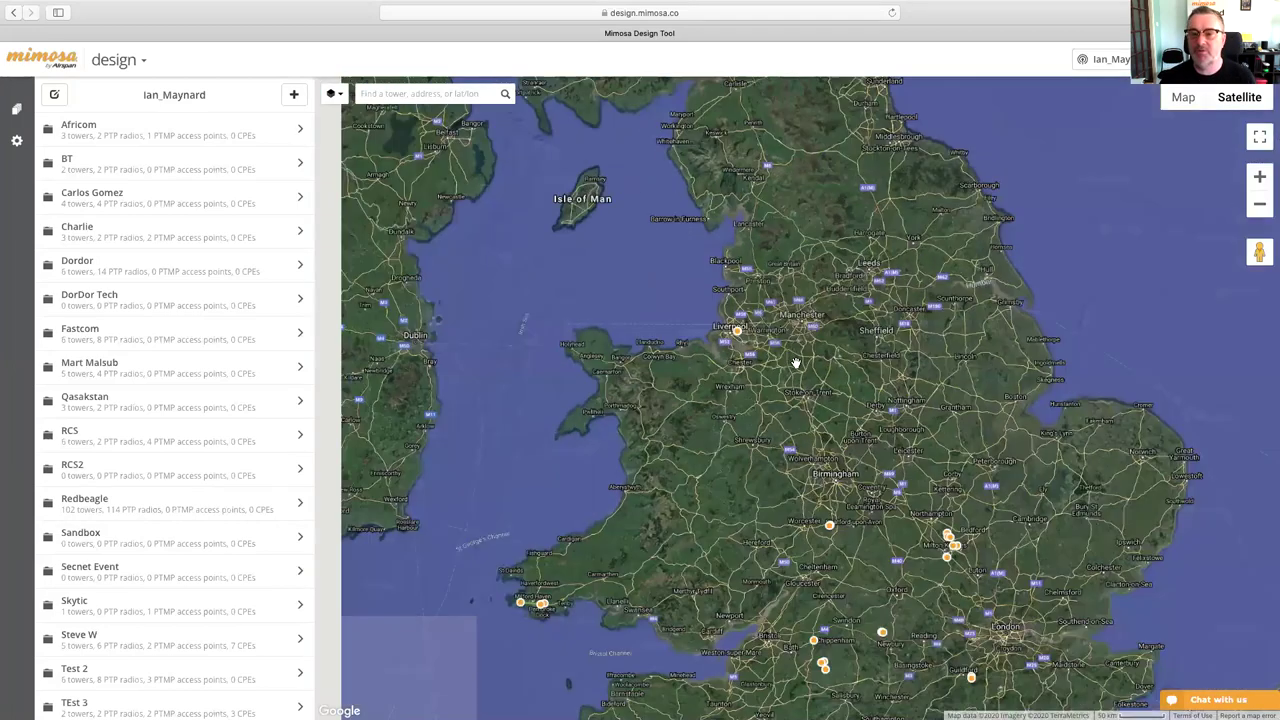
{"action": "scroll", "coordinate": [795, 362], "scroll_direction": "down", "scroll_amount": 1}
{"action": "scroll", "coordinate": [800, 370], "scroll_direction": "up", "scroll_amount": 3}
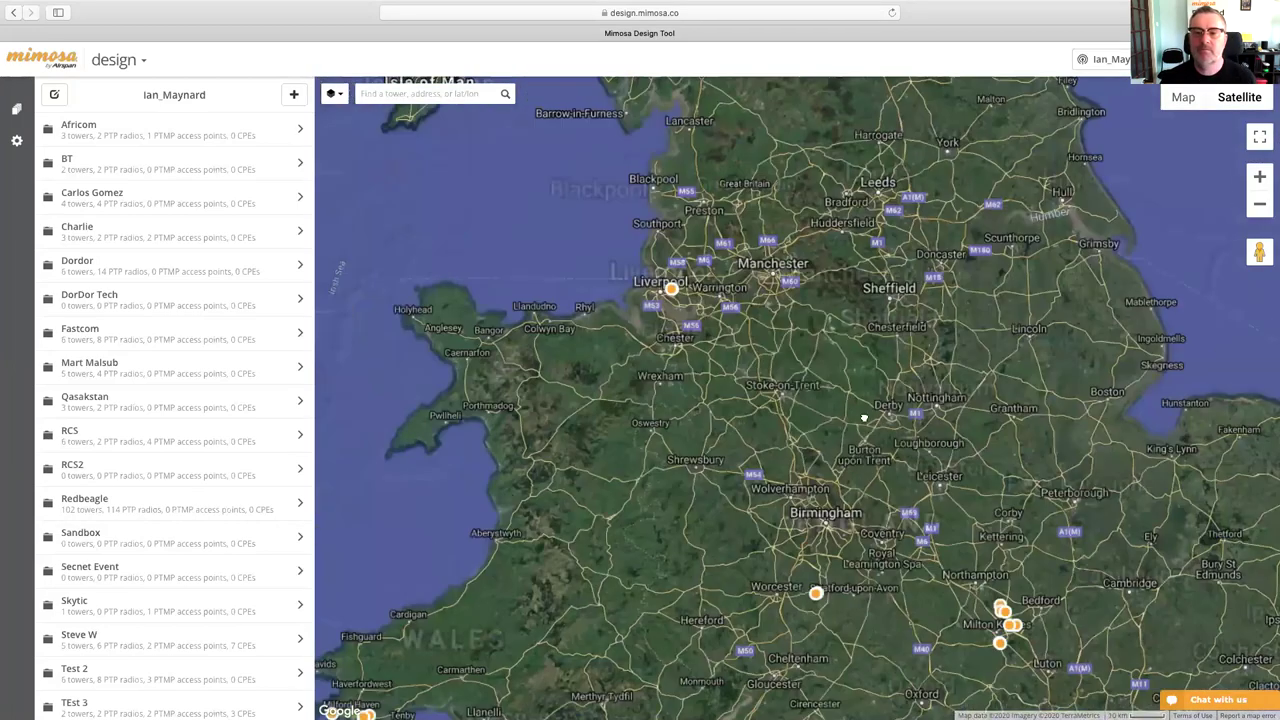
{"action": "scroll", "coordinate": [820, 400], "scroll_direction": "up", "scroll_amount": 3}
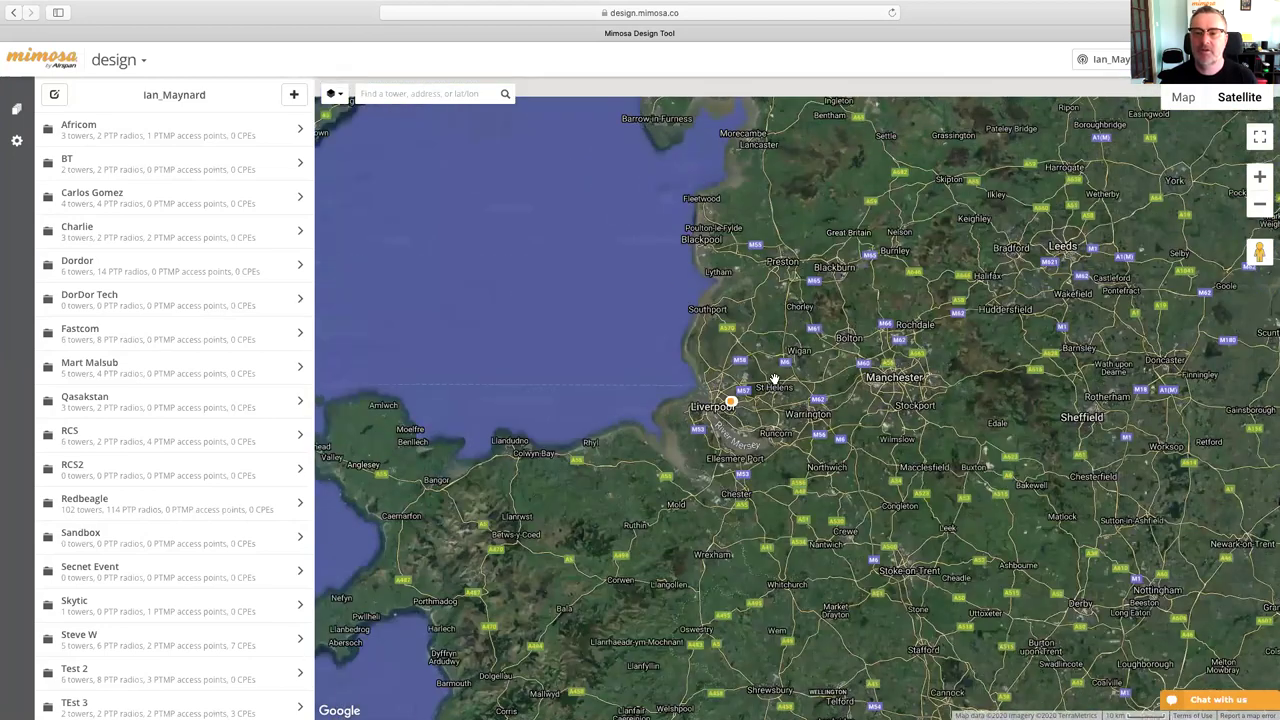
{"action": "scroll", "coordinate": [710, 352], "scroll_direction": "up", "scroll_amount": 3}
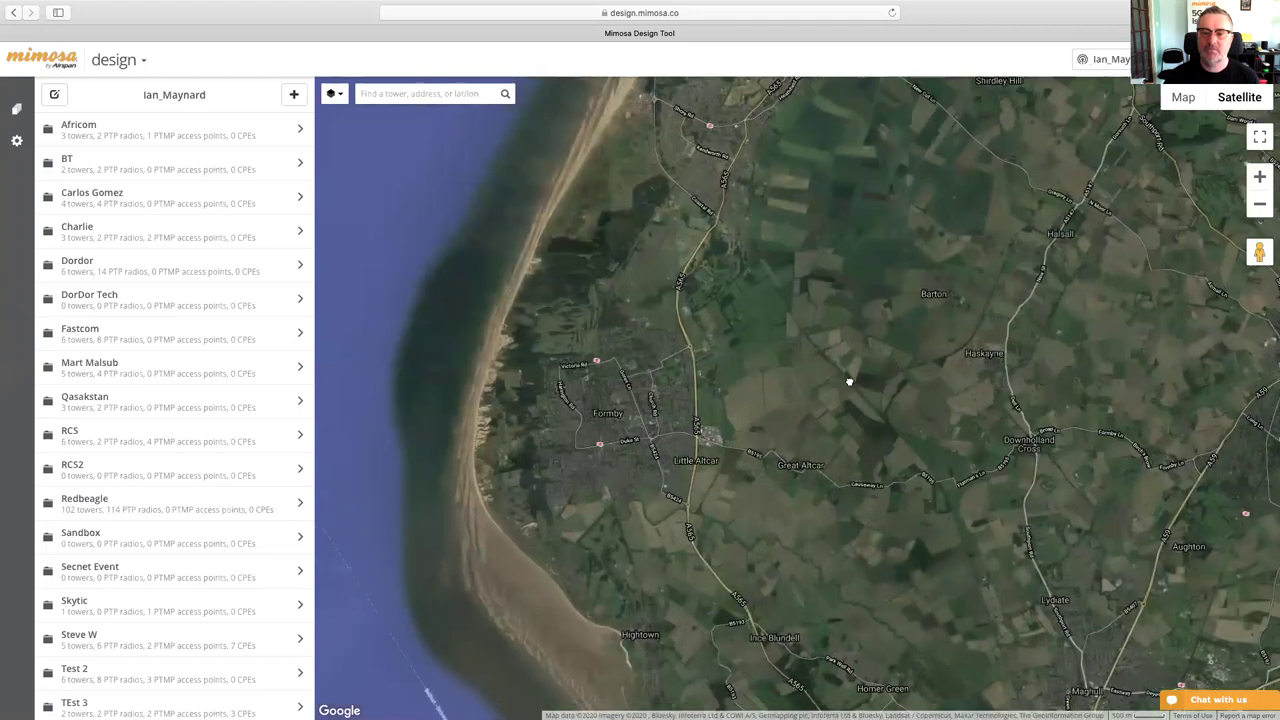
{"action": "scroll", "coordinate": [730, 405], "scroll_direction": "left", "scroll_amount": 3}
{"action": "scroll", "coordinate": [750, 404], "scroll_direction": "up", "scroll_amount": 2}
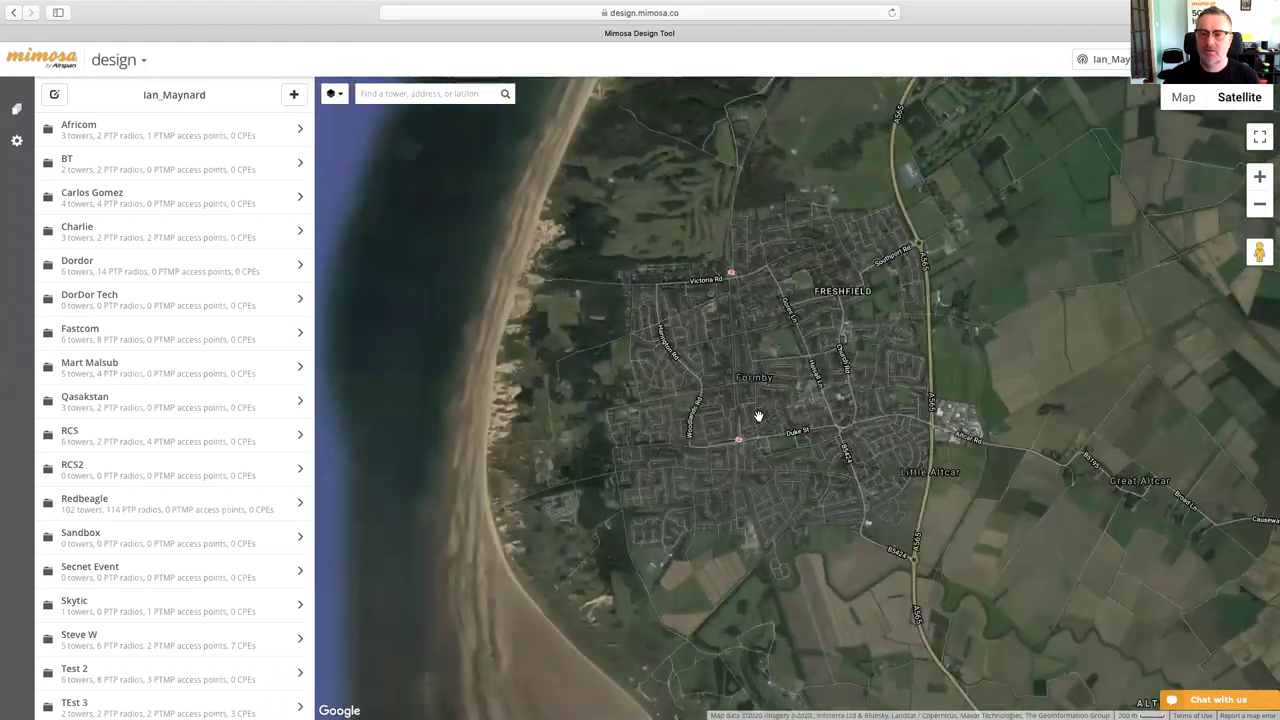
{"action": "scroll", "coordinate": [706, 397], "scroll_direction": "right", "scroll_amount": 2}
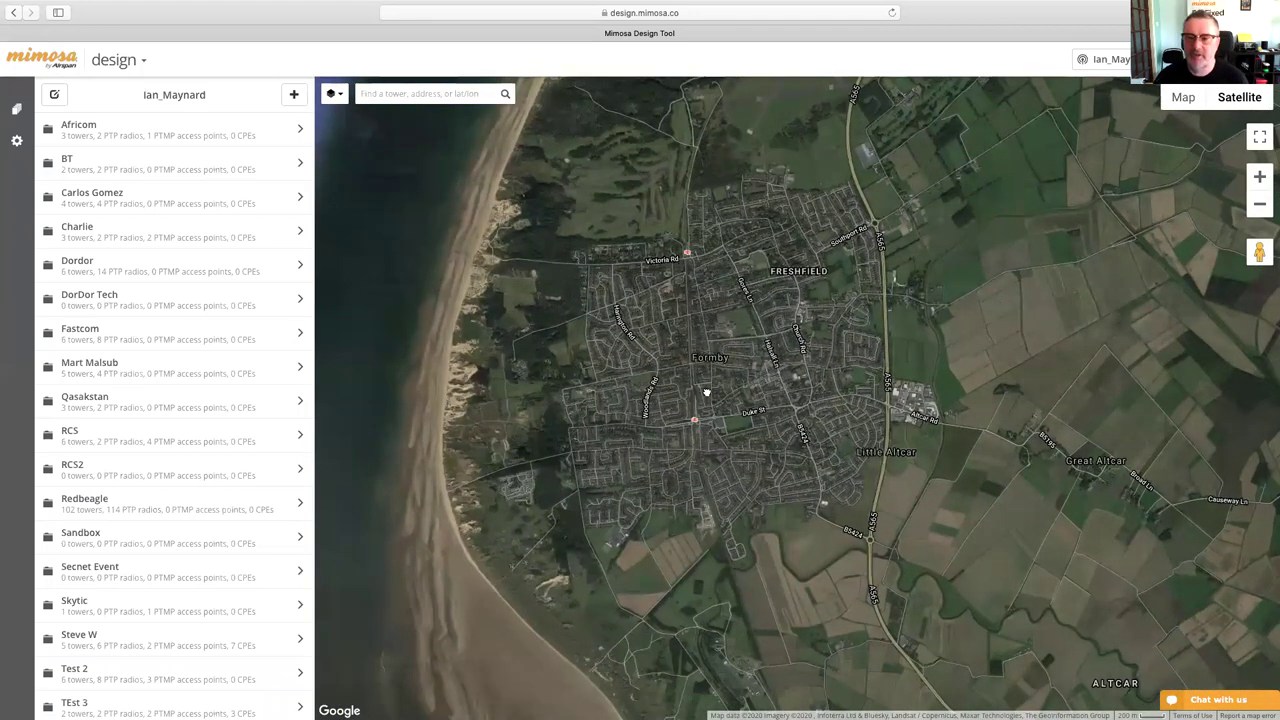
{"action": "scroll", "coordinate": [667, 378], "scroll_direction": "right", "scroll_amount": 2}
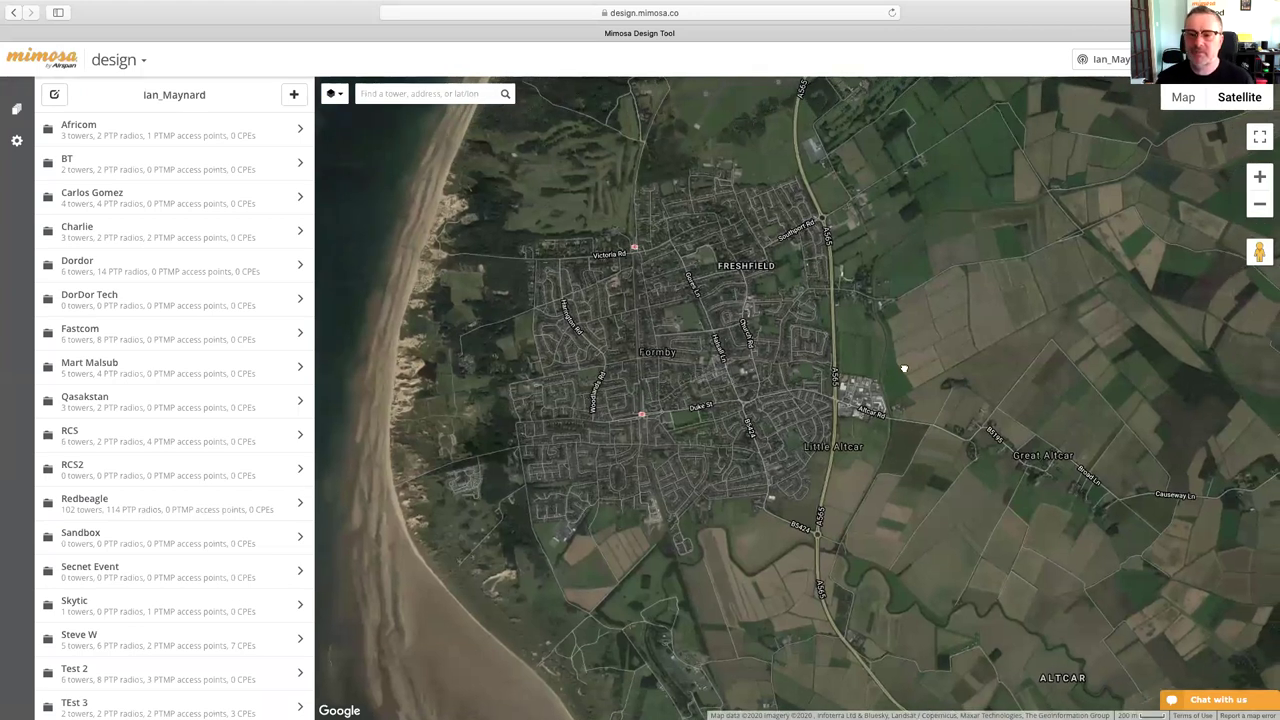
{"action": "scroll", "coordinate": [895, 372], "scroll_direction": "up", "scroll_amount": 1}
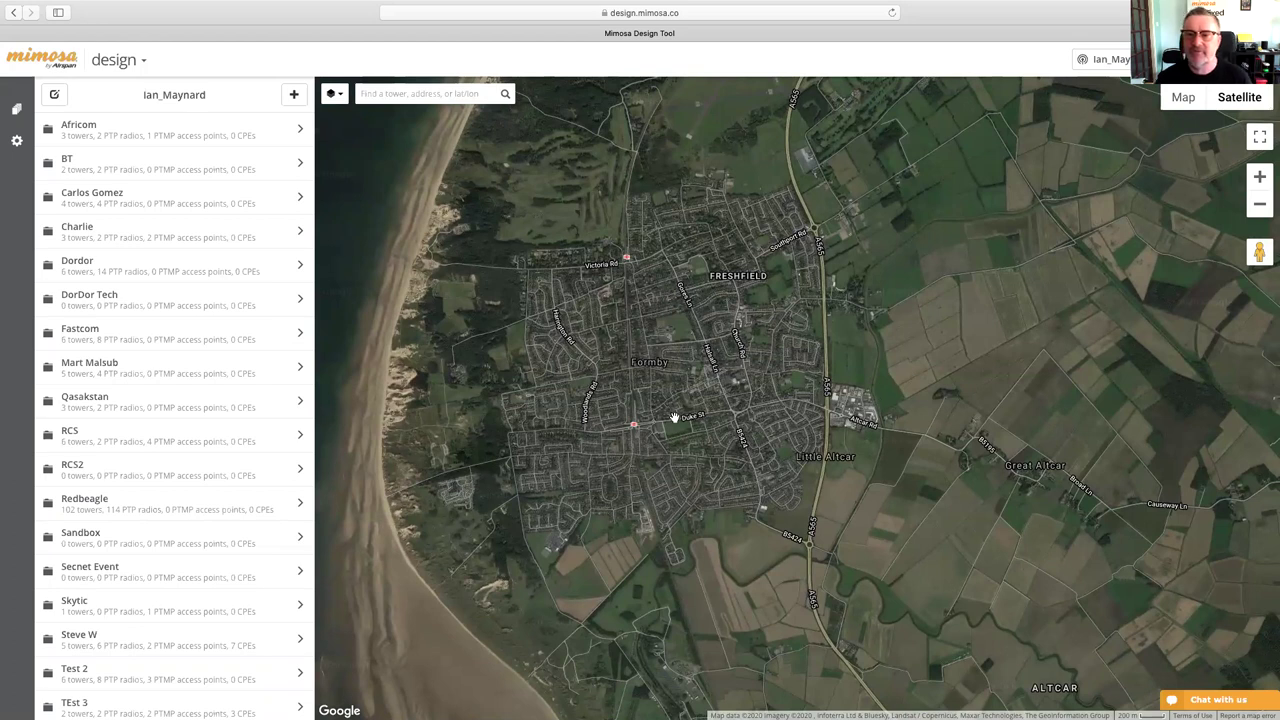
{"action": "left_click_drag", "start_coordinate": [880, 402], "coordinate": [933, 382]}
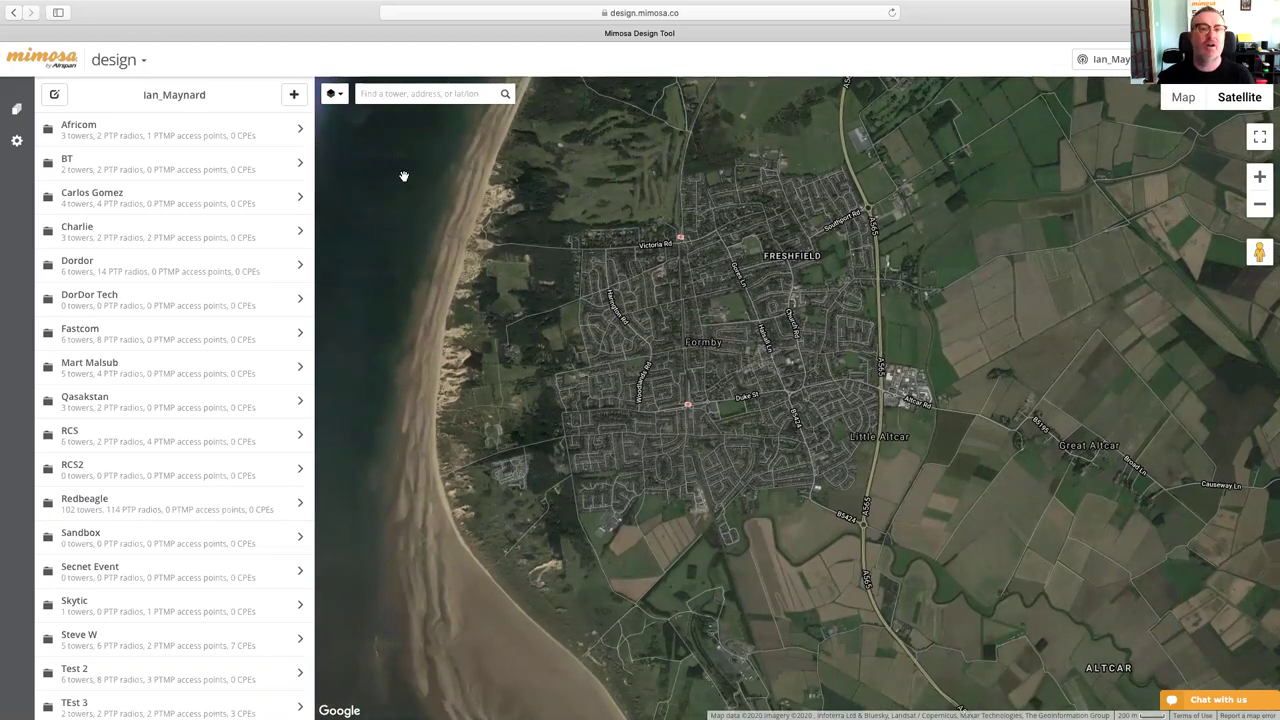
{"action": "left_click", "coordinate": [294, 94]}
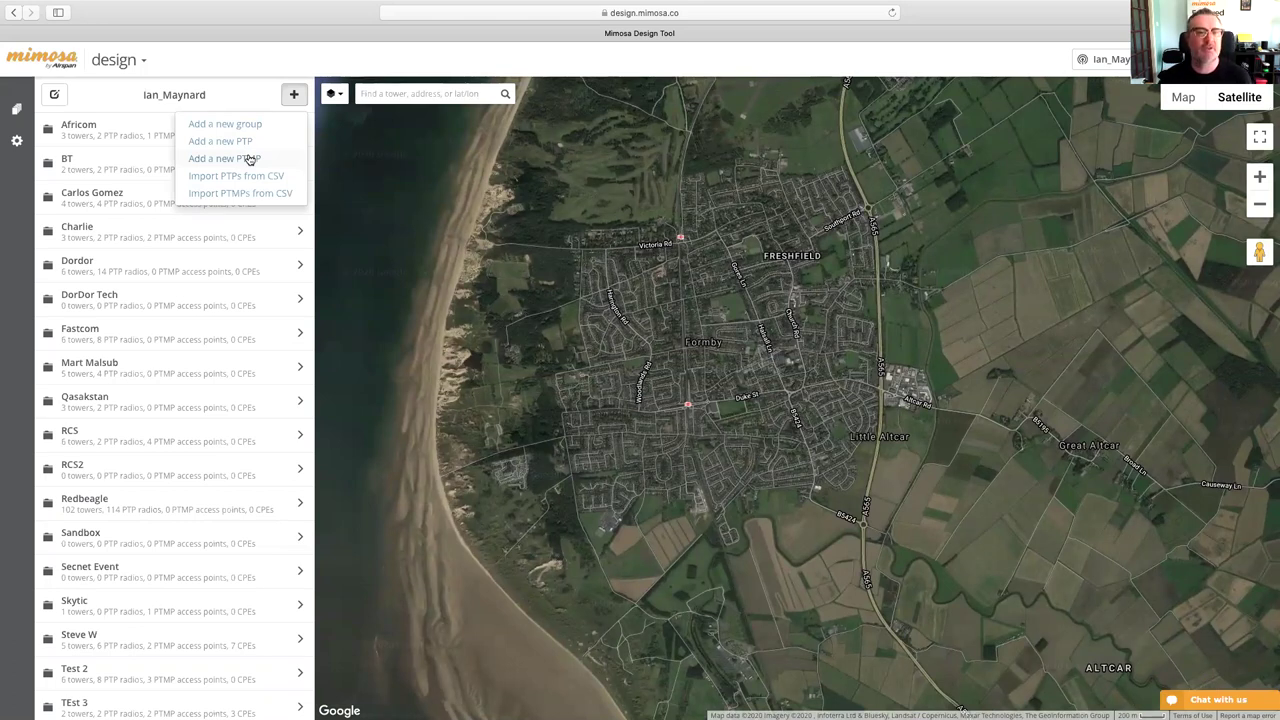
- Add a new PTMP access point and zoom the satellite map into Formby
{"action": "left_click", "coordinate": [249, 159]}
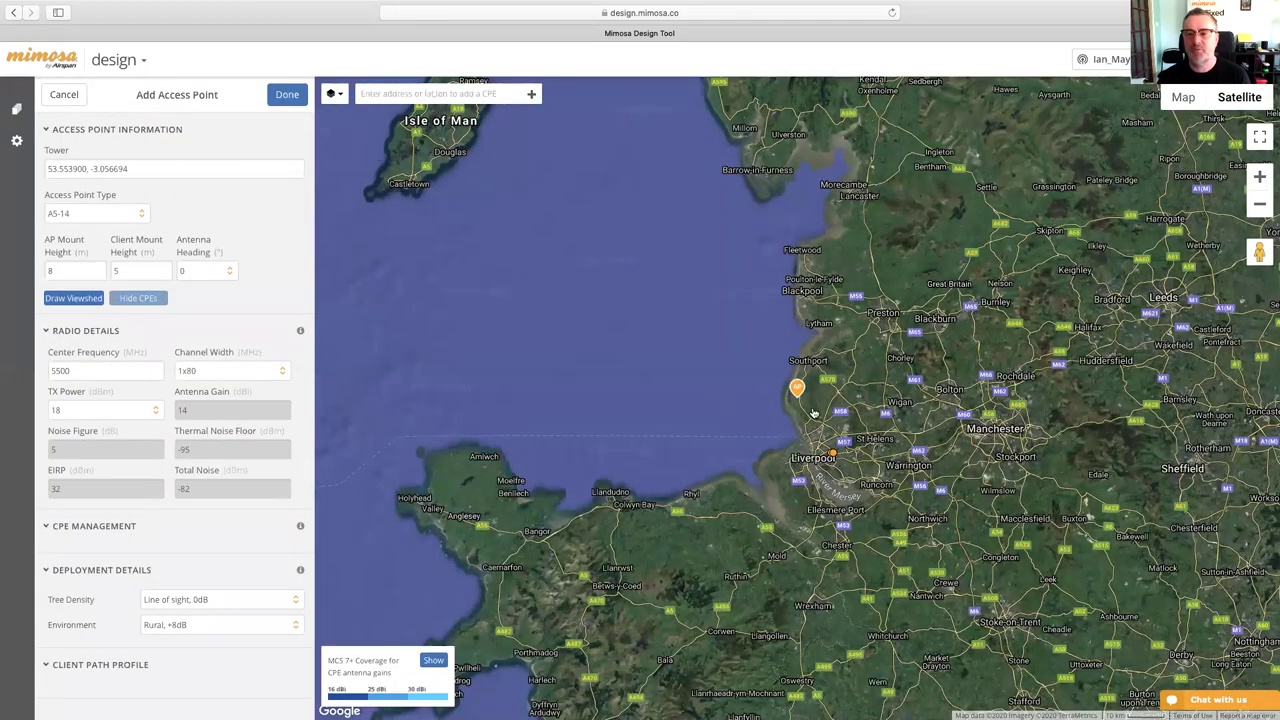
{"action": "scroll", "coordinate": [810, 408], "scroll_direction": "up", "scroll_amount": 1}
{"action": "scroll", "coordinate": [810, 408], "scroll_direction": "up", "scroll_amount": 2}
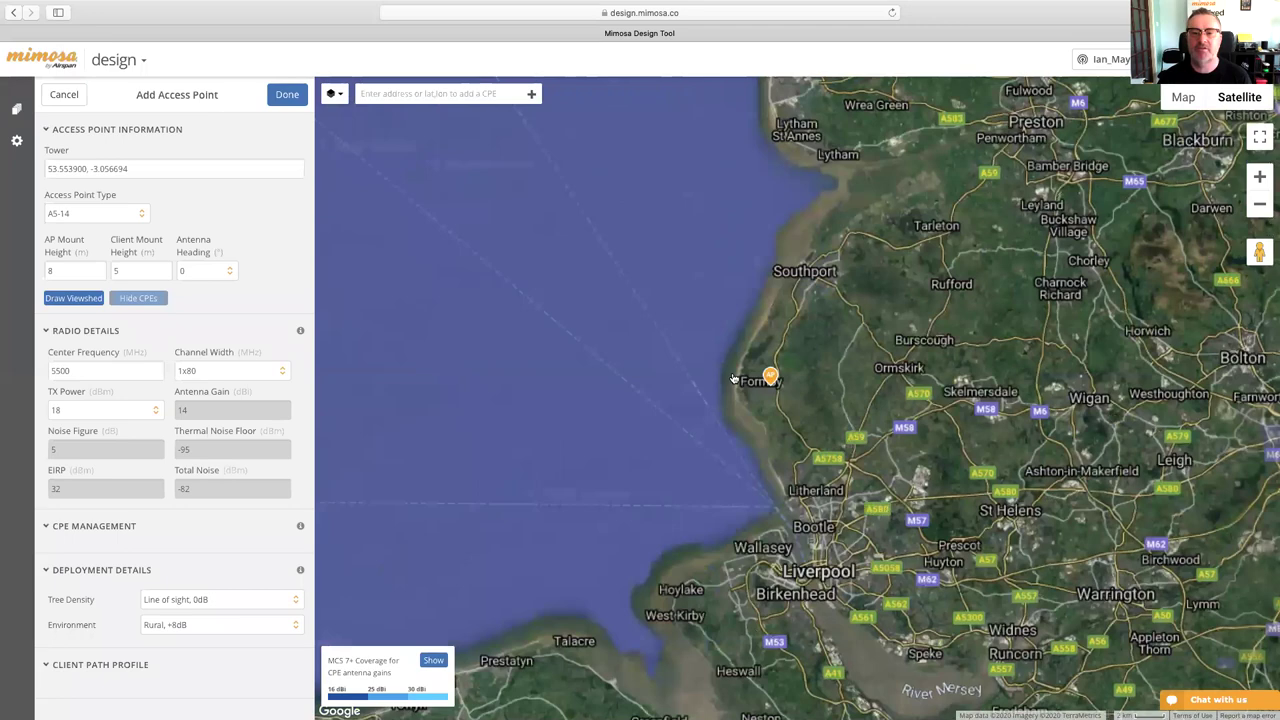
{"action": "scroll", "coordinate": [749, 387], "scroll_direction": "up", "scroll_amount": 1}
{"action": "scroll", "coordinate": [749, 387], "scroll_direction": "up", "scroll_amount": 2}
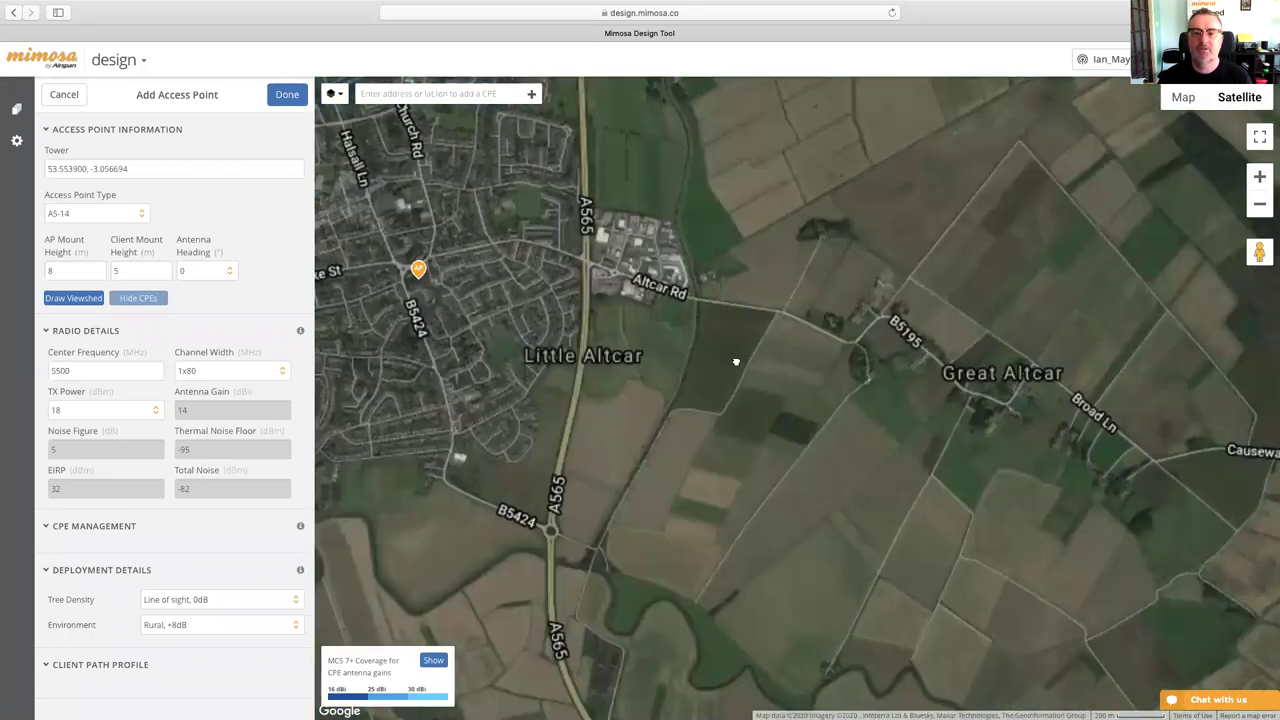
{"action": "left_click_drag", "start_coordinate": [673, 360], "coordinate": [912, 462]}
{"action": "scroll", "coordinate": [750, 428], "scroll_direction": "up", "scroll_amount": 1}
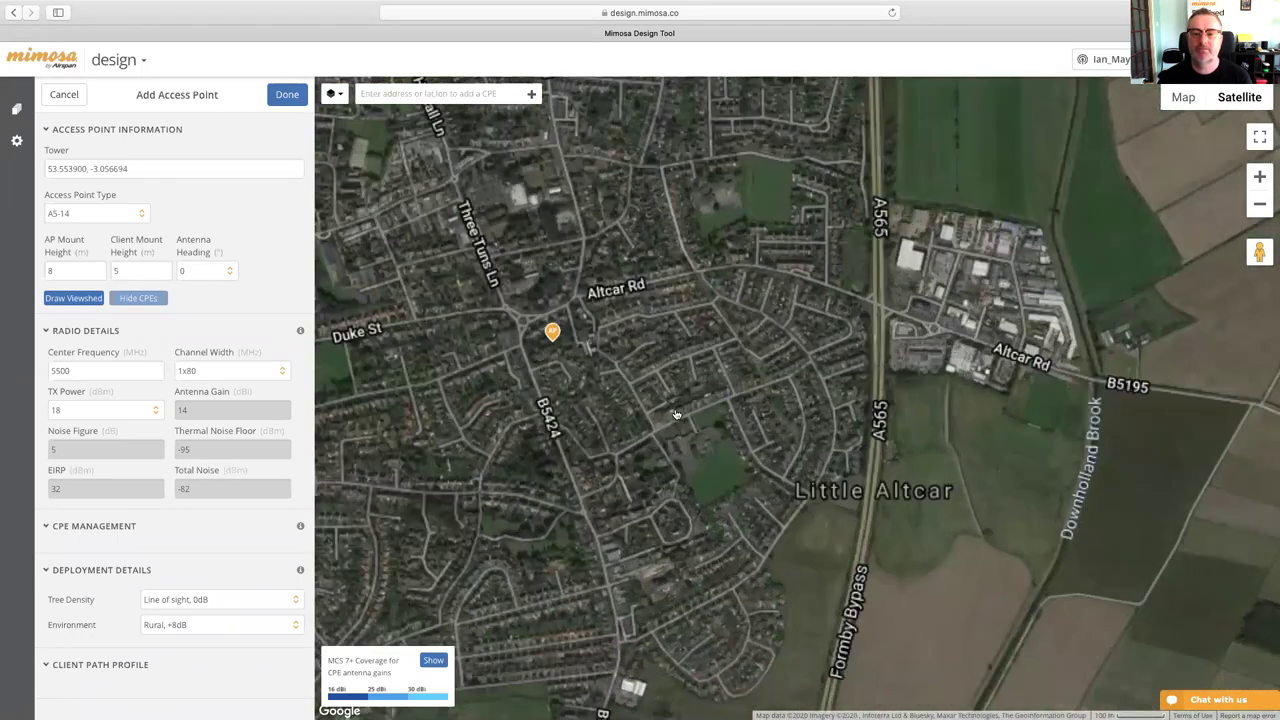
{"action": "left_click_drag", "start_coordinate": [669, 404], "coordinate": [722, 453]}
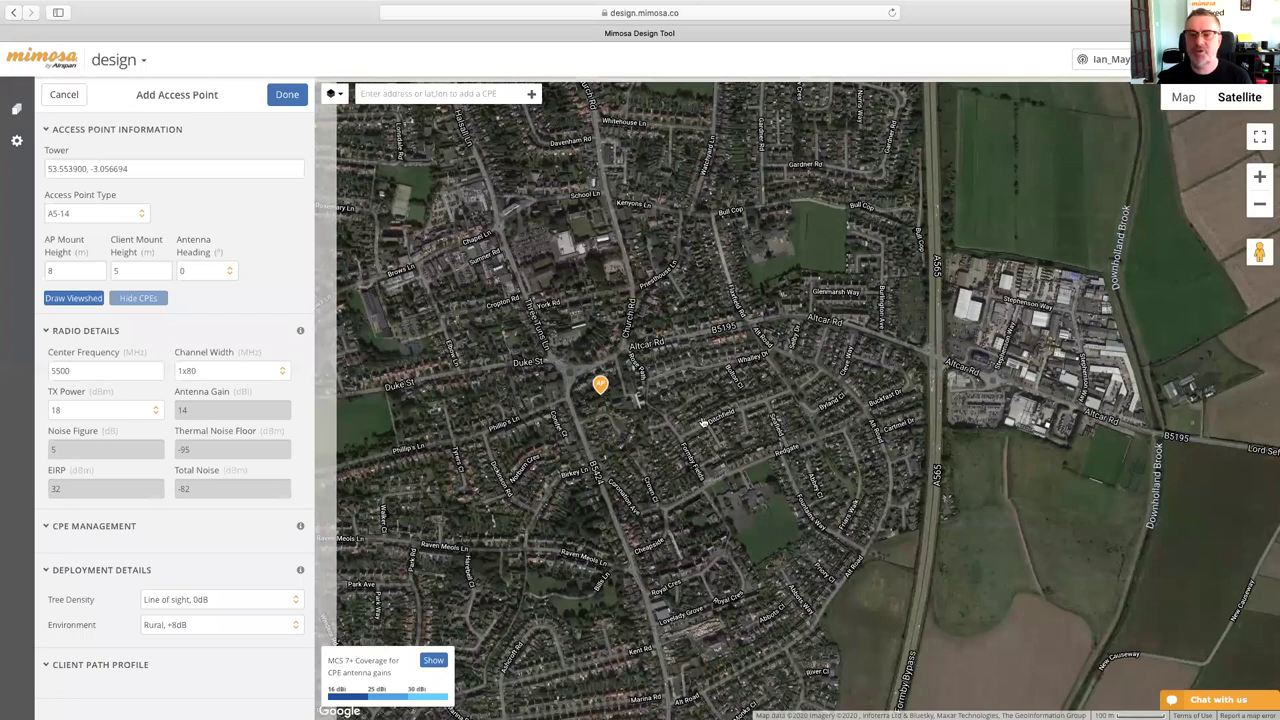
{"action": "scroll", "coordinate": [703, 423], "scroll_direction": "down", "scroll_amount": 1}
{"action": "scroll", "coordinate": [712, 466], "scroll_direction": "down", "scroll_amount": 1}
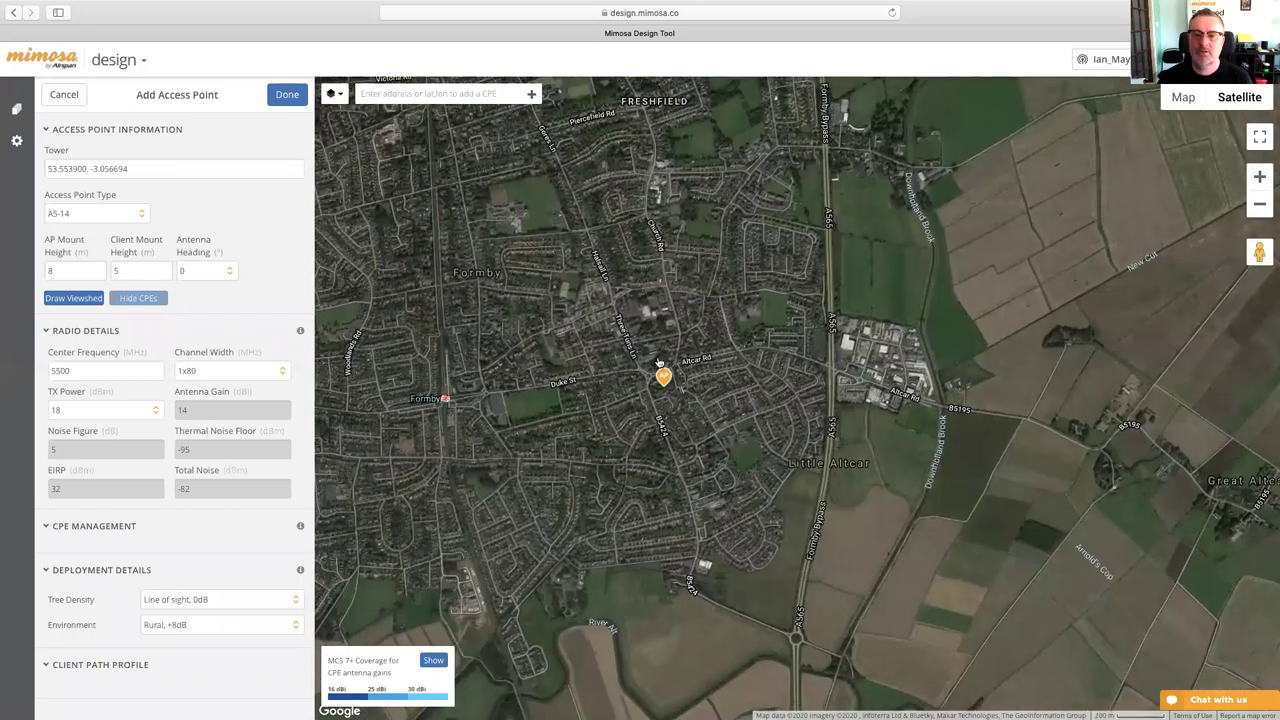
{"action": "left_click_drag", "start_coordinate": [662, 368], "coordinate": [693, 494]}
{"action": "scroll", "coordinate": [714, 496], "scroll_direction": "up", "scroll_amount": 2}
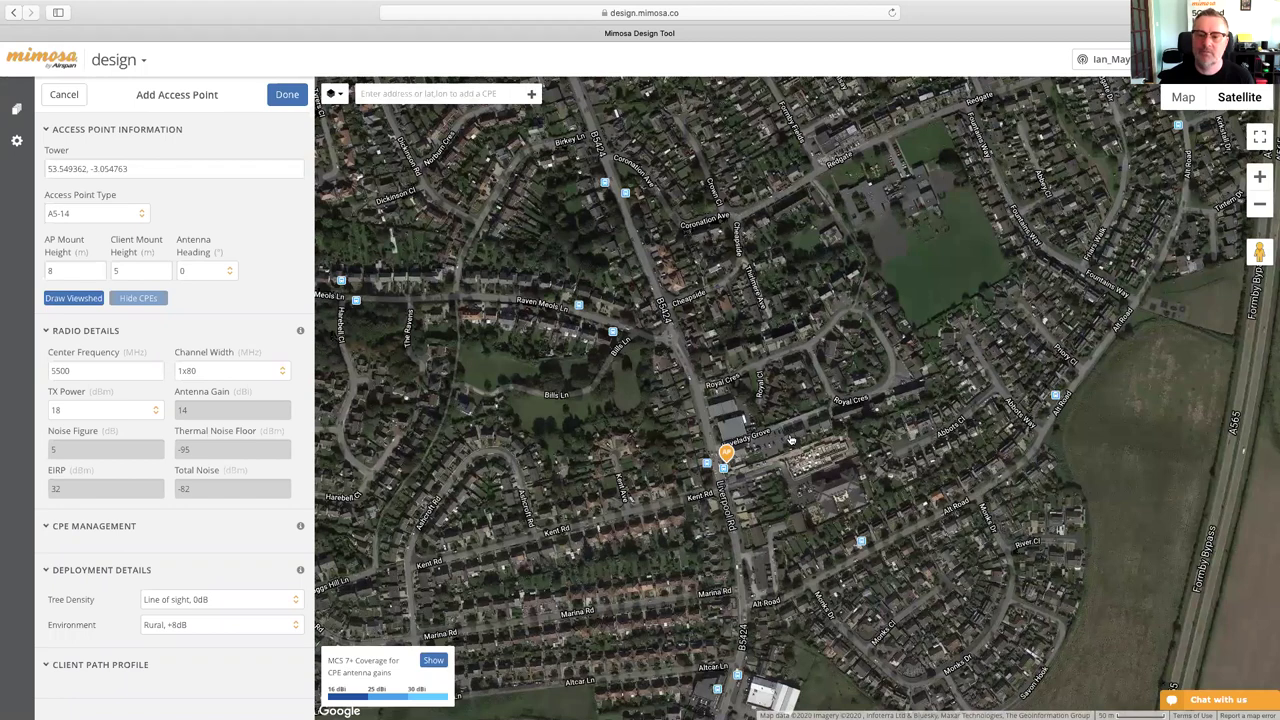
{"action": "scroll", "coordinate": [790, 440], "scroll_direction": "up", "scroll_amount": 1}
{"action": "left_click_drag", "start_coordinate": [681, 543], "coordinate": [697, 538]}
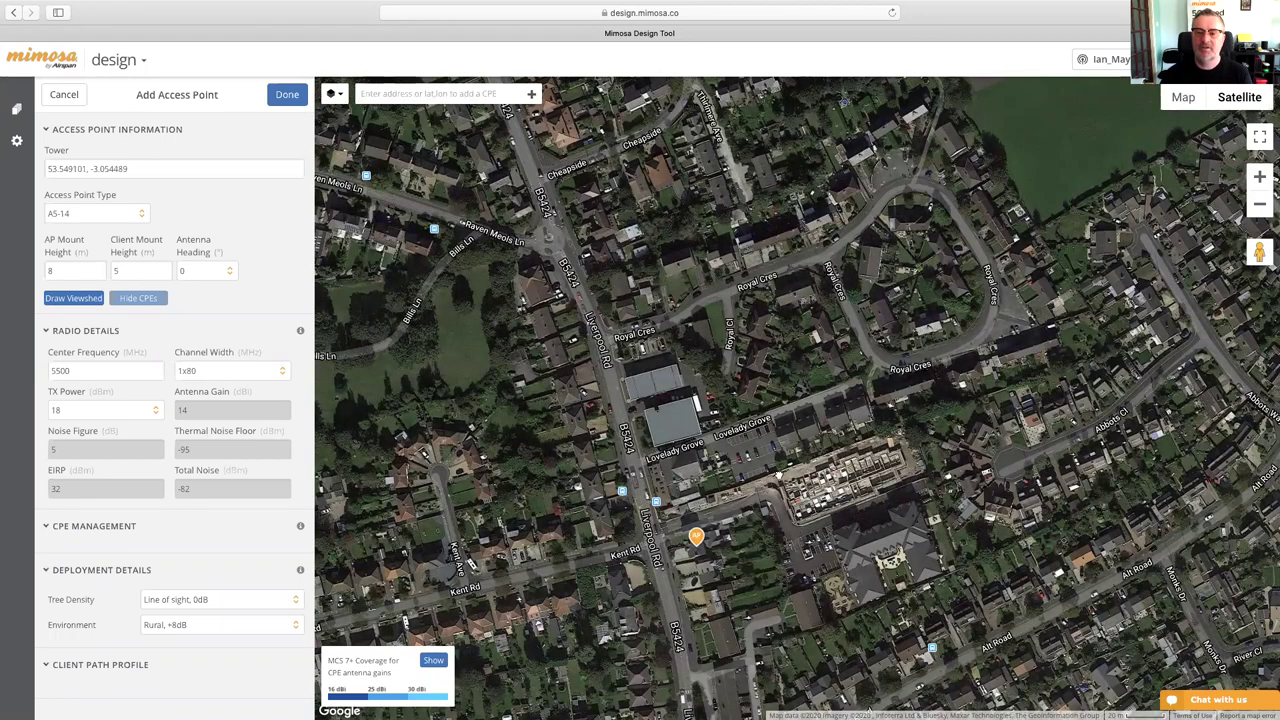
{"action": "scroll", "coordinate": [795, 441], "scroll_direction": "down", "scroll_amount": 1}
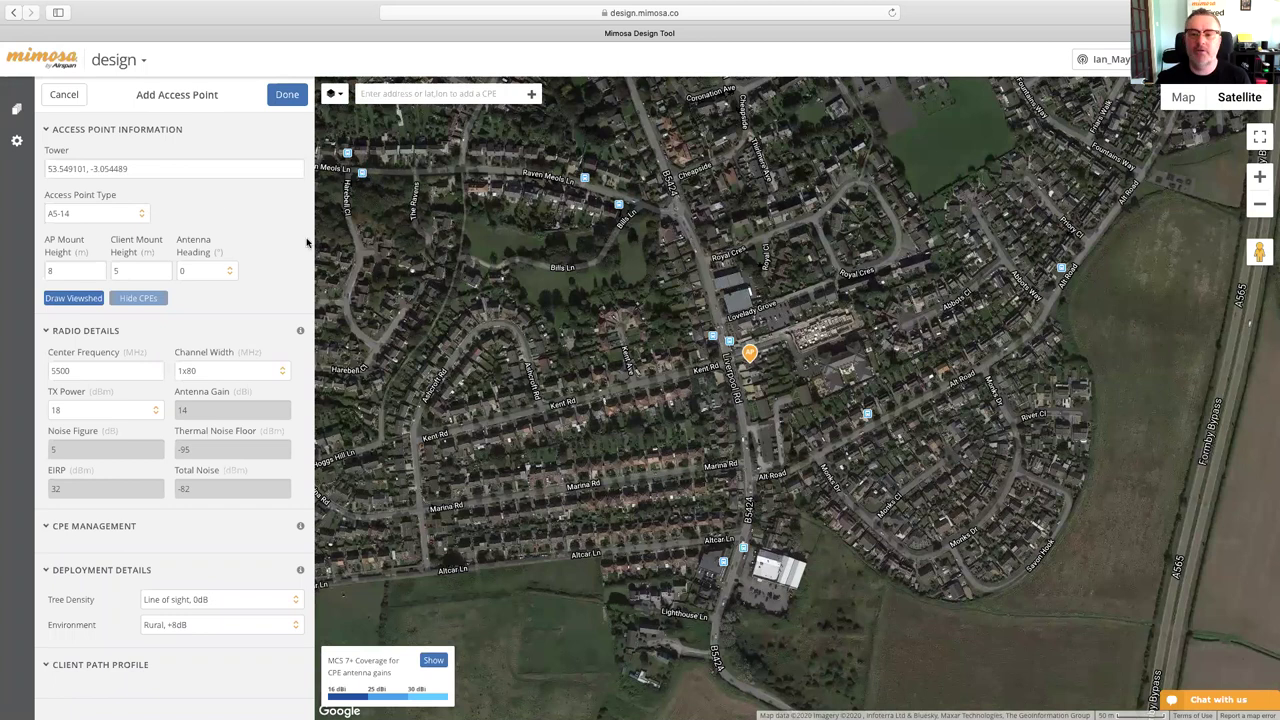
- Make the access point an A5c with 7 m AP and client mount heights
{"action": "left_click", "coordinate": [108, 215]}
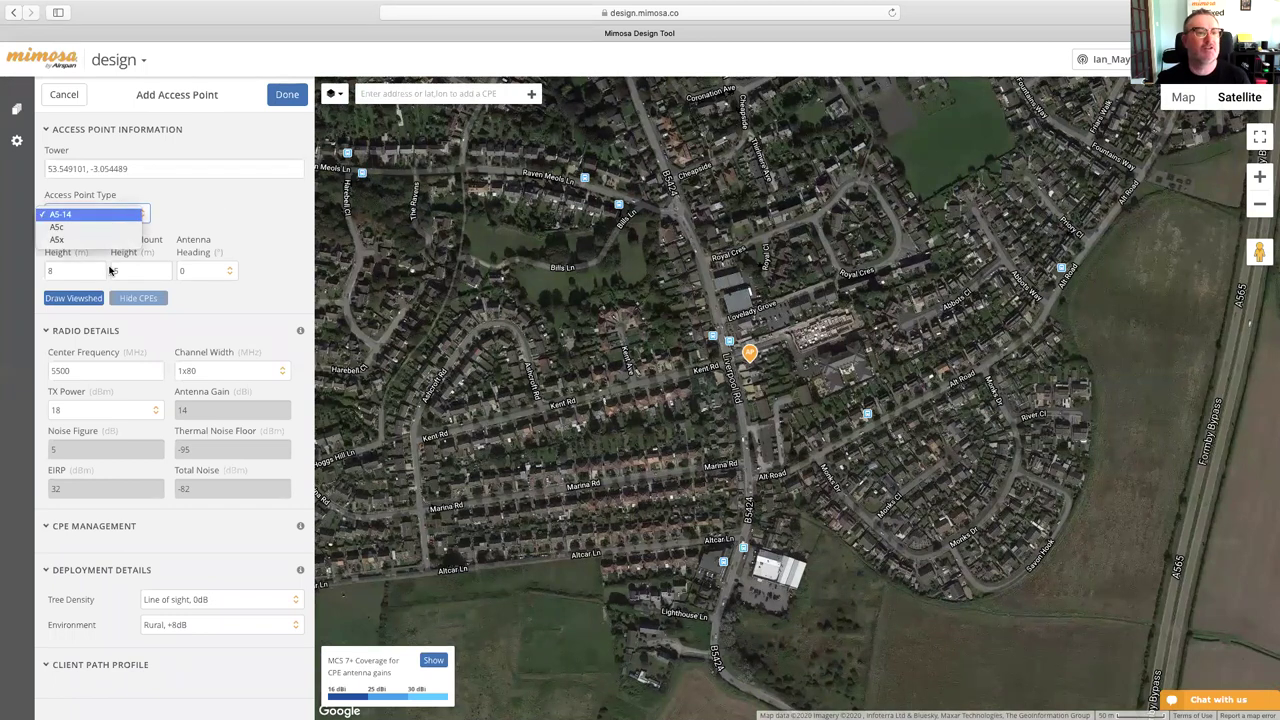
{"action": "left_click", "coordinate": [91, 228]}
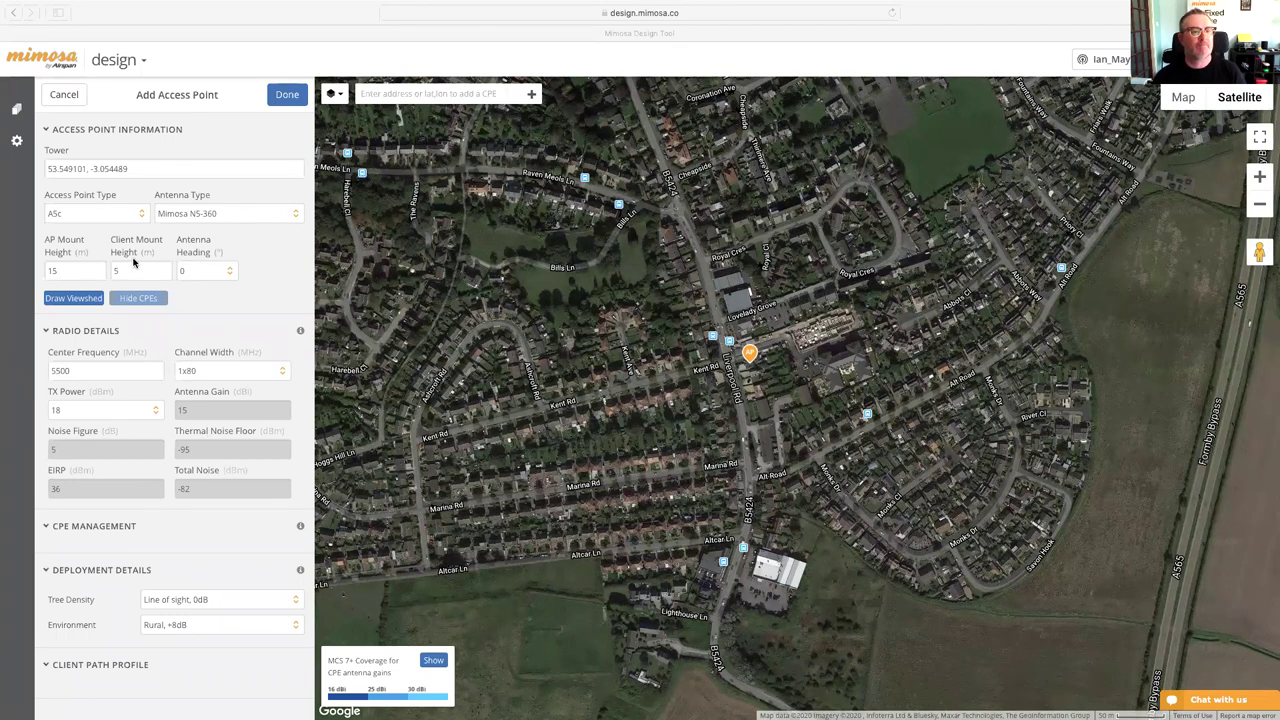
{"action": "left_click", "coordinate": [68, 270]}
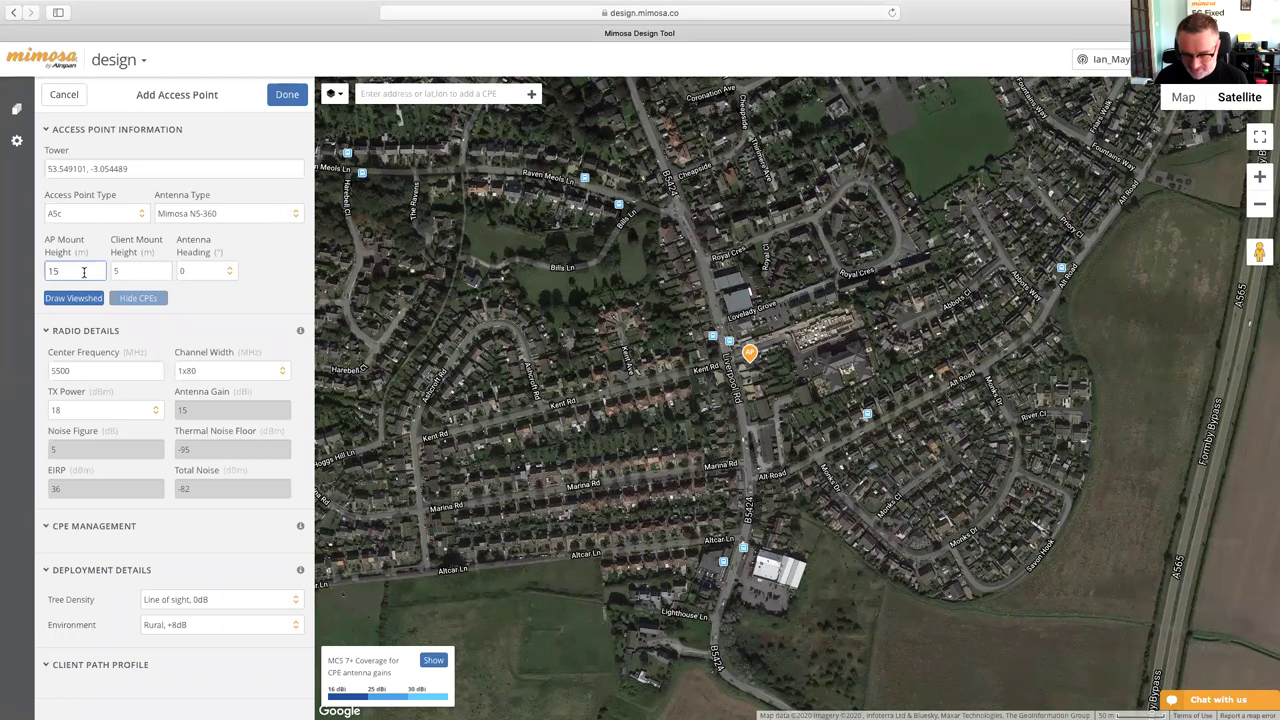
{"action": "key", "text": "BackSpace"}
{"action": "type", "text": "7"}
{"action": "key", "text": "BackSpace"}
{"action": "key", "text": "BackSpace"}
{"action": "type", "text": "7"}
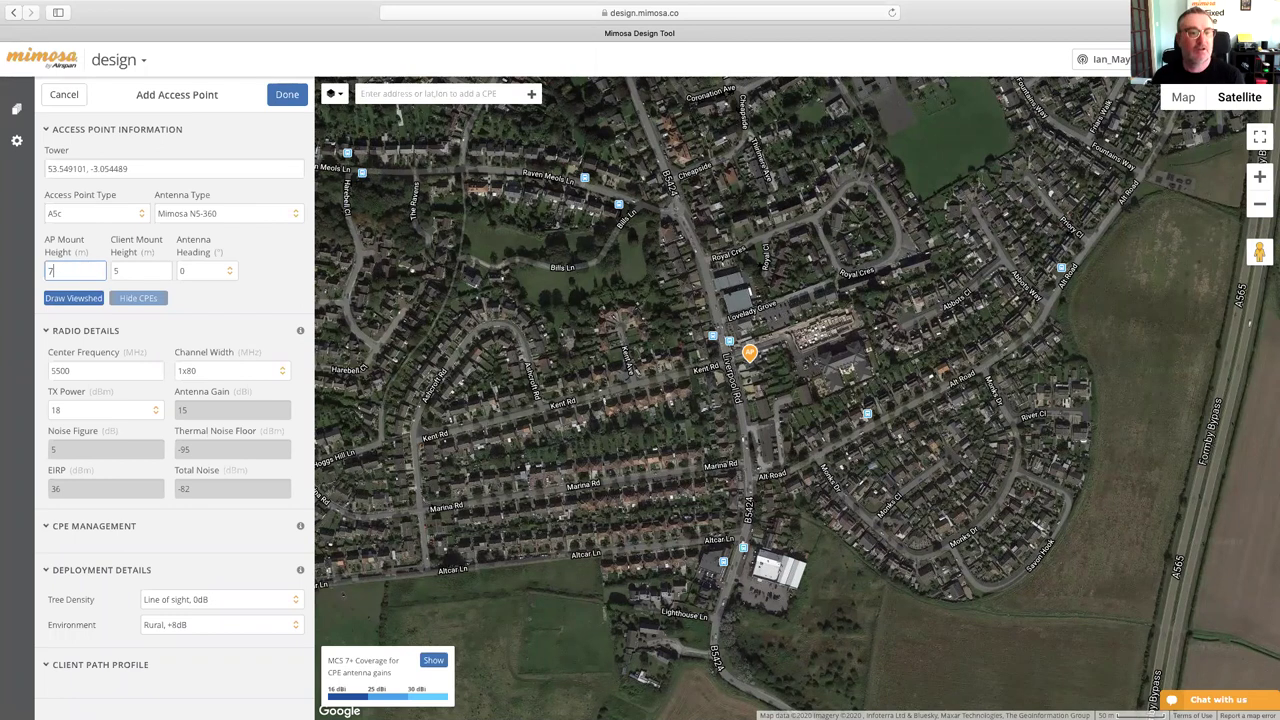
{"action": "key", "text": "Tab"}
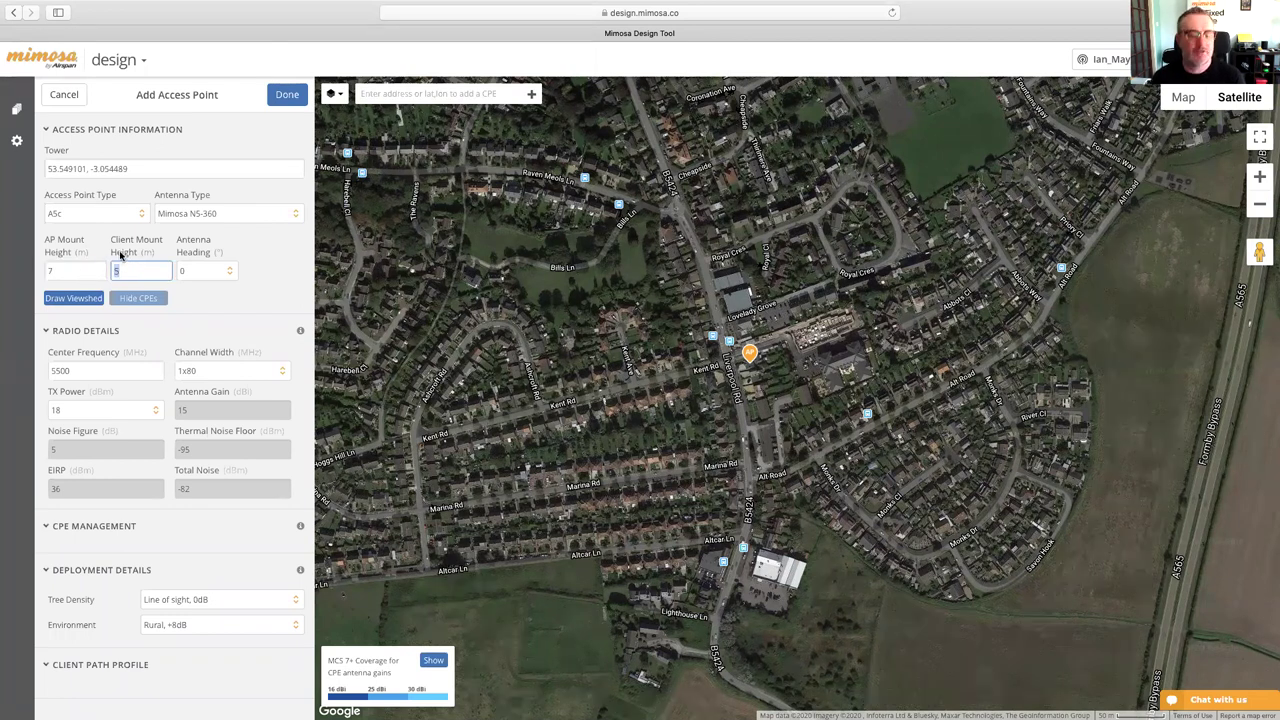
{"action": "type", "text": "7"}
{"action": "key", "text": "Tab"}
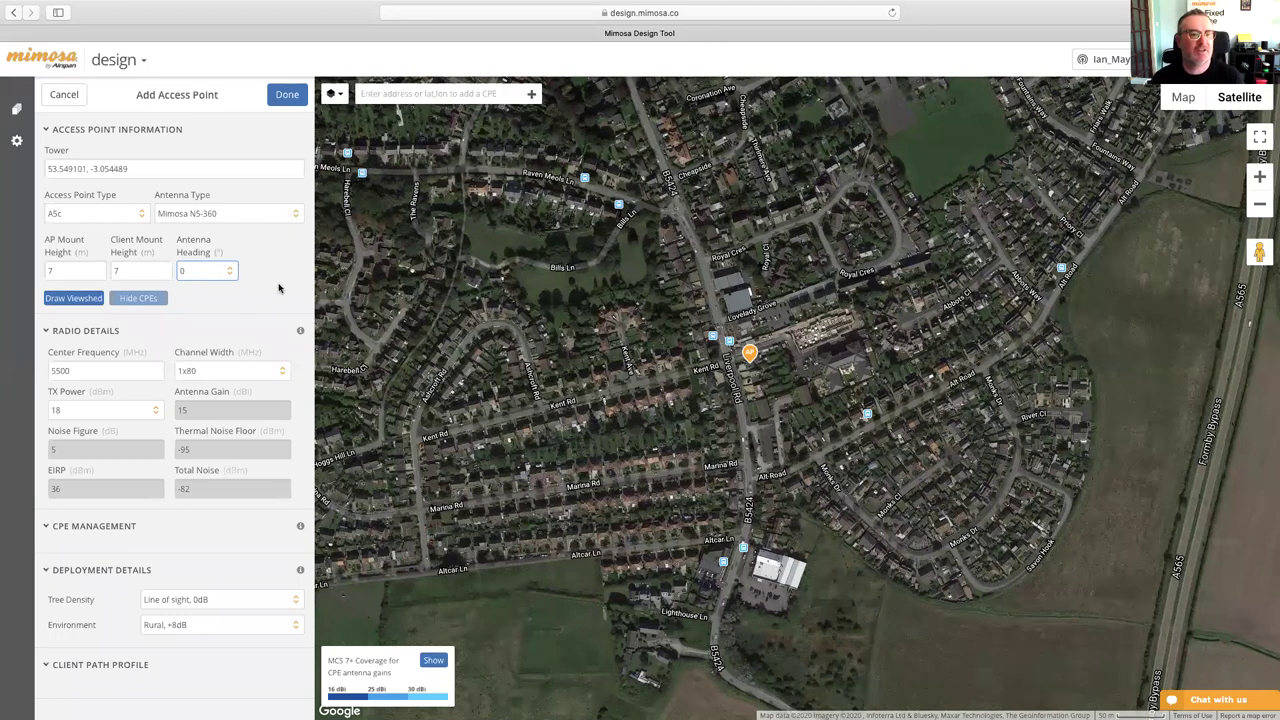
- Set the access point's channel width to 1x40
{"action": "triple_click", "coordinate": [268, 322]}
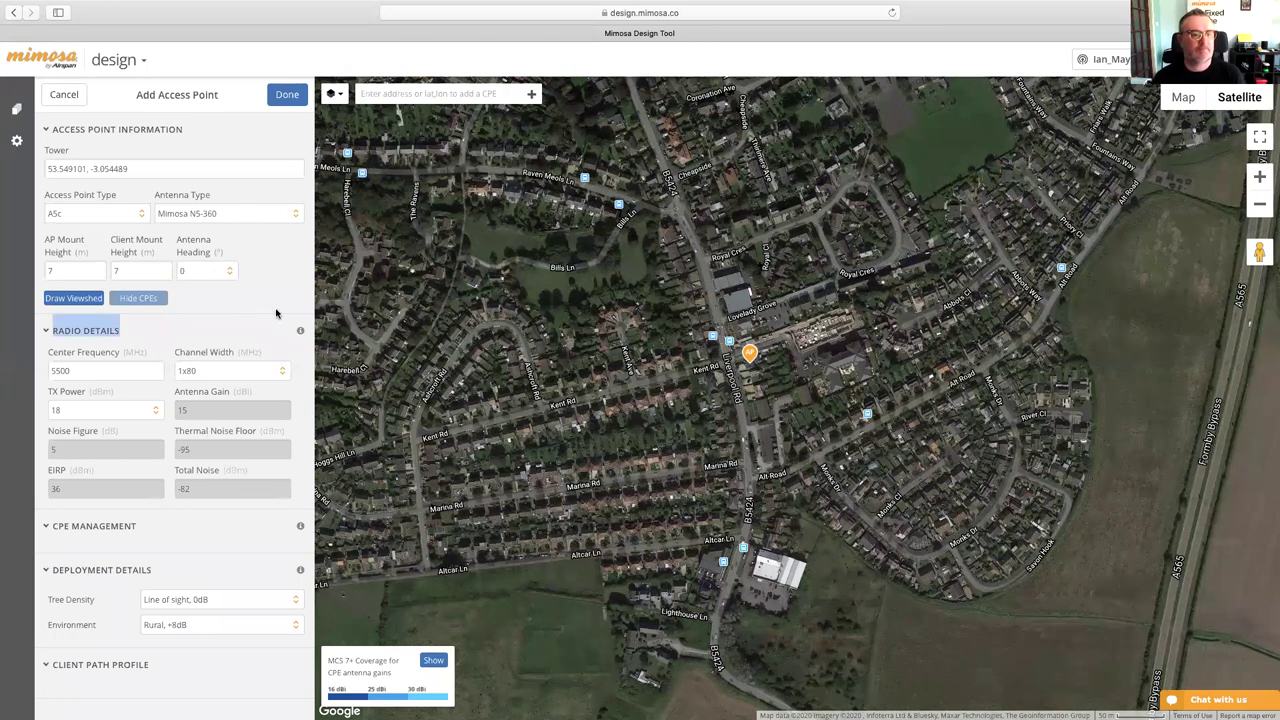
{"action": "left_click", "coordinate": [166, 333]}
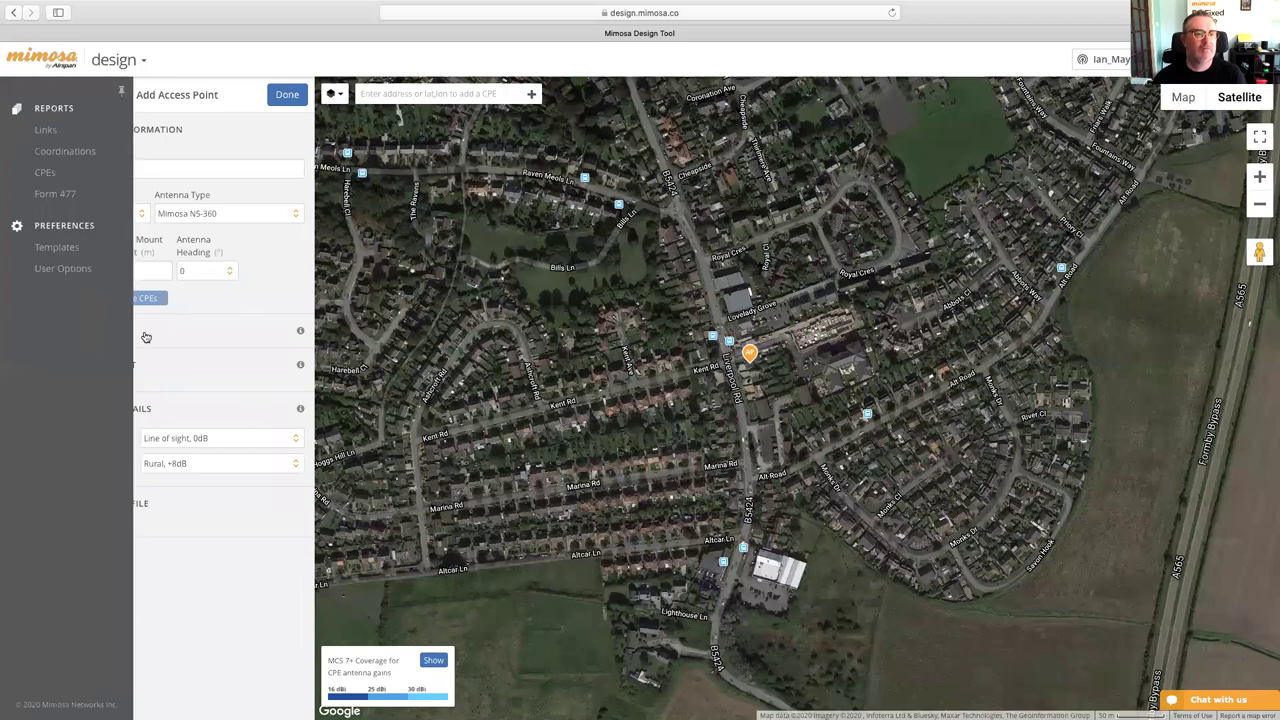
{"action": "left_click", "coordinate": [48, 334]}
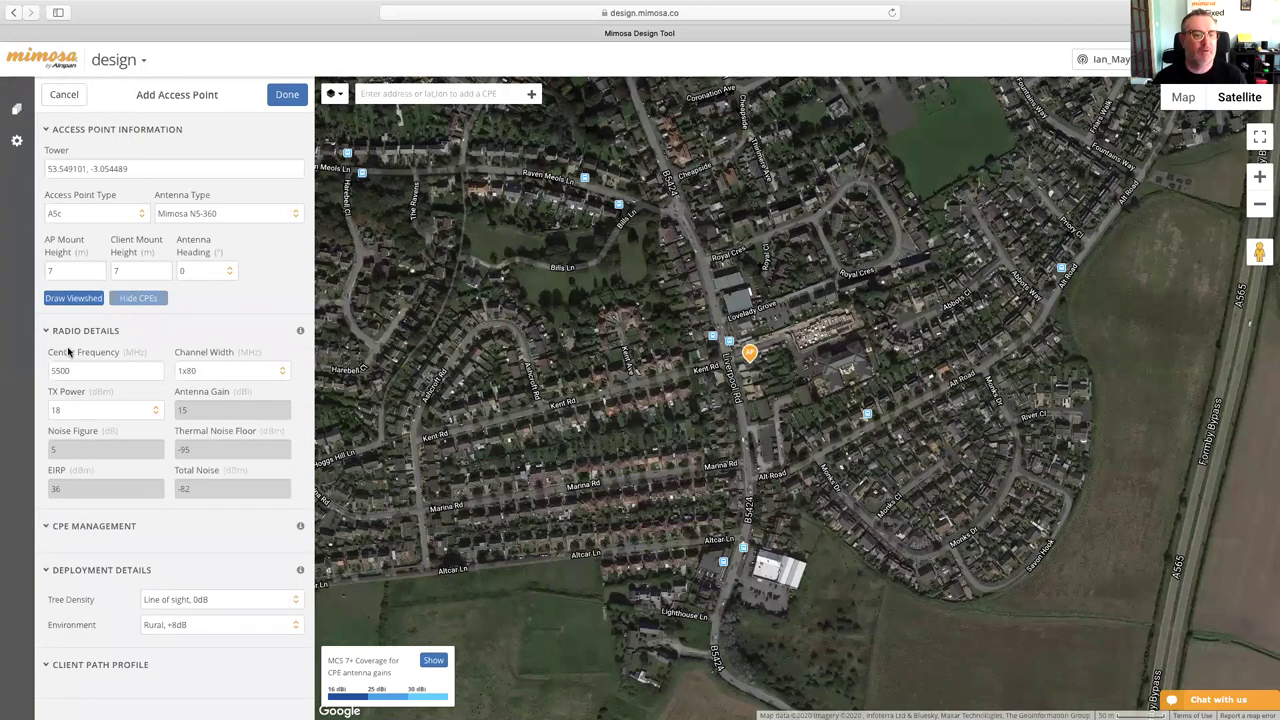
{"action": "left_click", "coordinate": [223, 376]}
{"action": "left_click", "coordinate": [222, 359]}
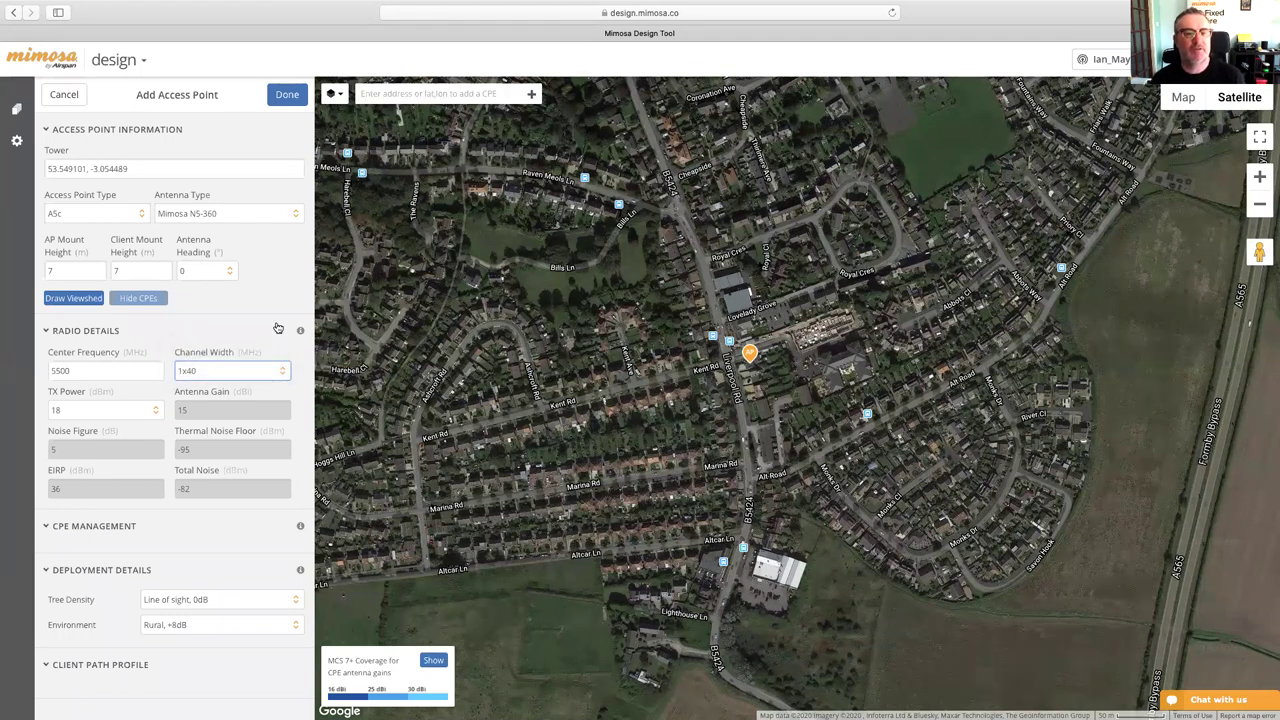
{"action": "left_click_drag", "start_coordinate": [552, 318], "coordinate": [550, 326]}
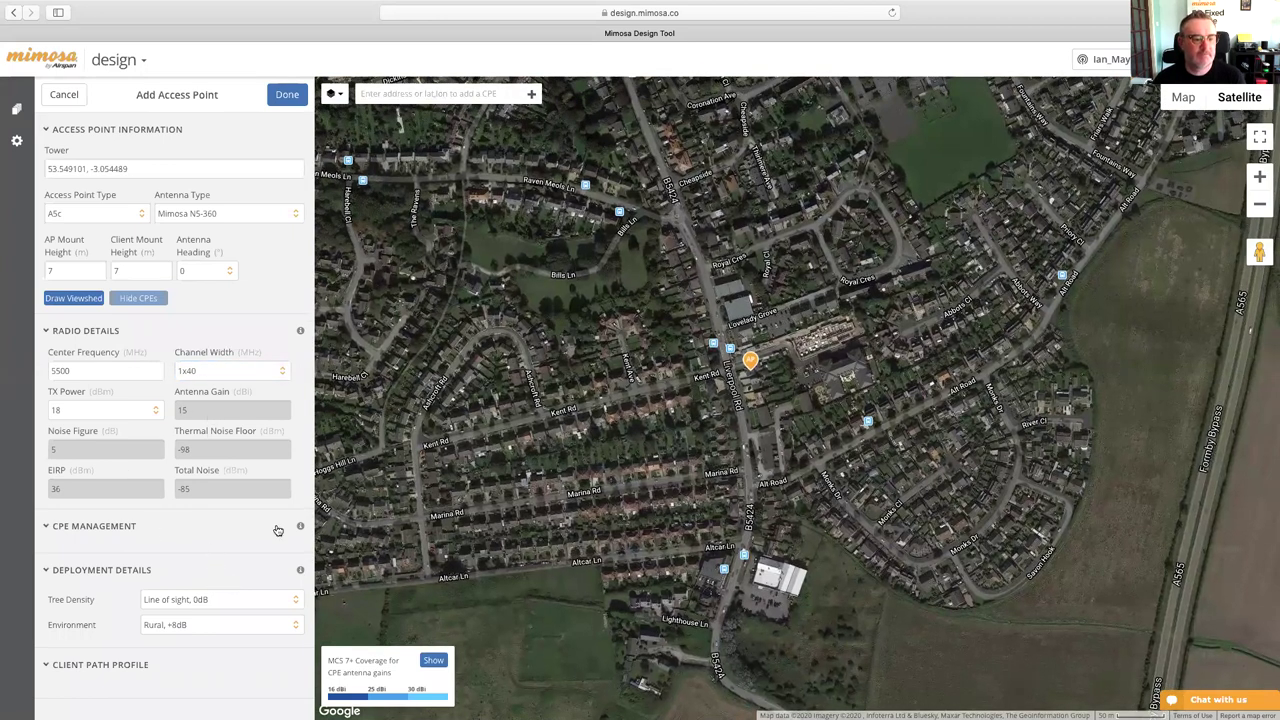
- Draw the A5c viewshed and zoom out to see its MCS 7+ coverage across Formby and the coast
{"action": "left_click", "coordinate": [72, 298]}
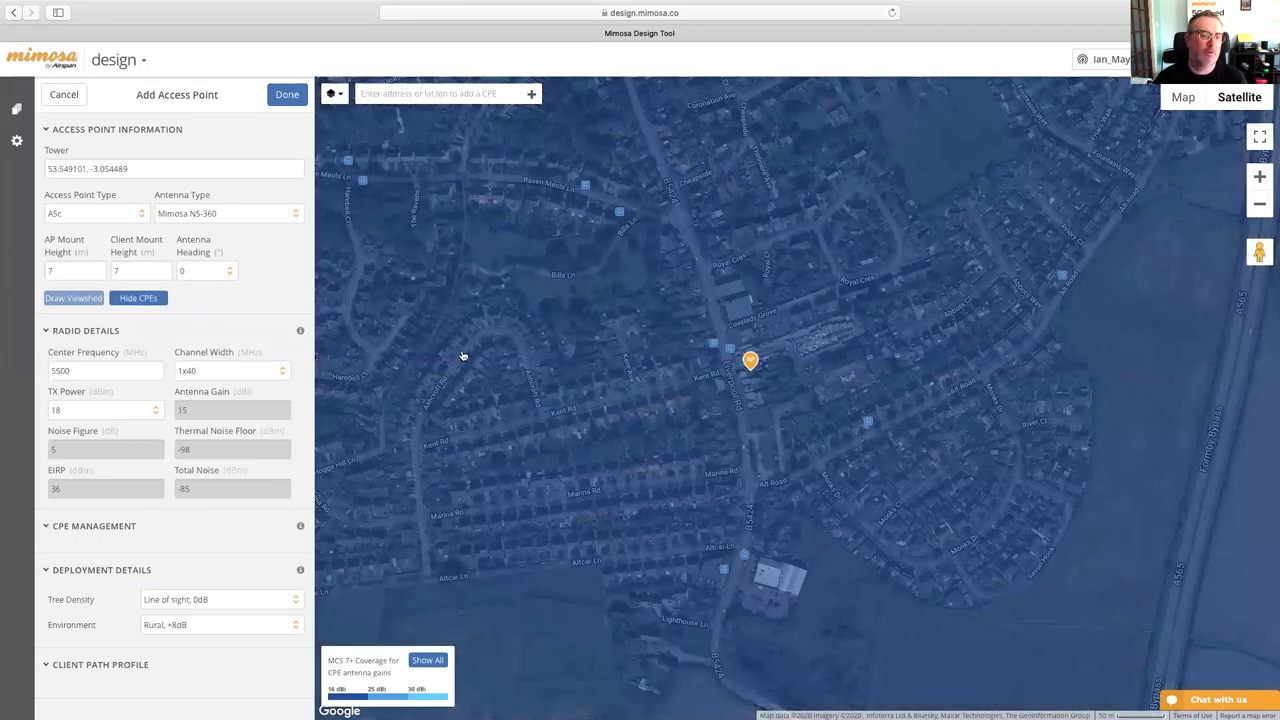
{"action": "scroll", "coordinate": [590, 402], "scroll_direction": "up", "scroll_amount": 1}
{"action": "scroll", "coordinate": [590, 402], "scroll_direction": "down", "scroll_amount": 1}
{"action": "scroll", "coordinate": [590, 402], "scroll_direction": "down", "scroll_amount": 2}
{"action": "scroll", "coordinate": [590, 402], "scroll_direction": "down", "scroll_amount": 1}
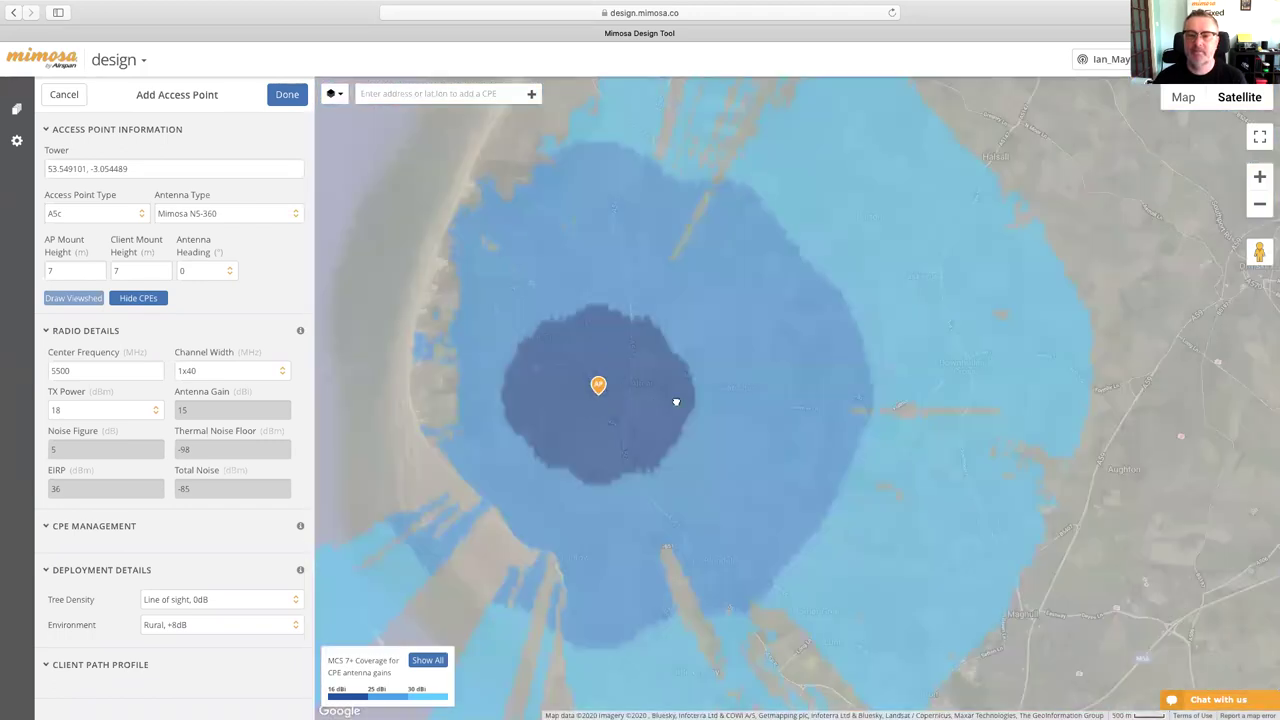
{"action": "left_click_drag", "start_coordinate": [676, 401], "coordinate": [757, 374]}
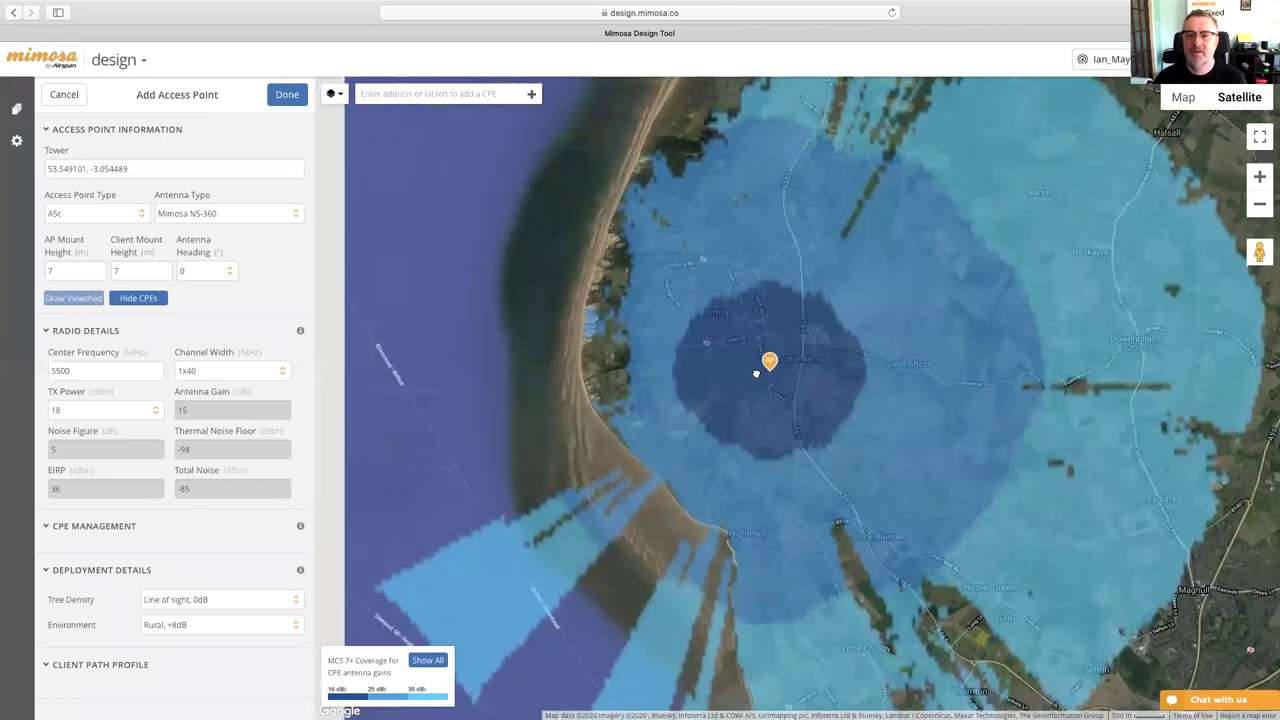
{"action": "left_click_drag", "start_coordinate": [668, 413], "coordinate": [737, 383]}
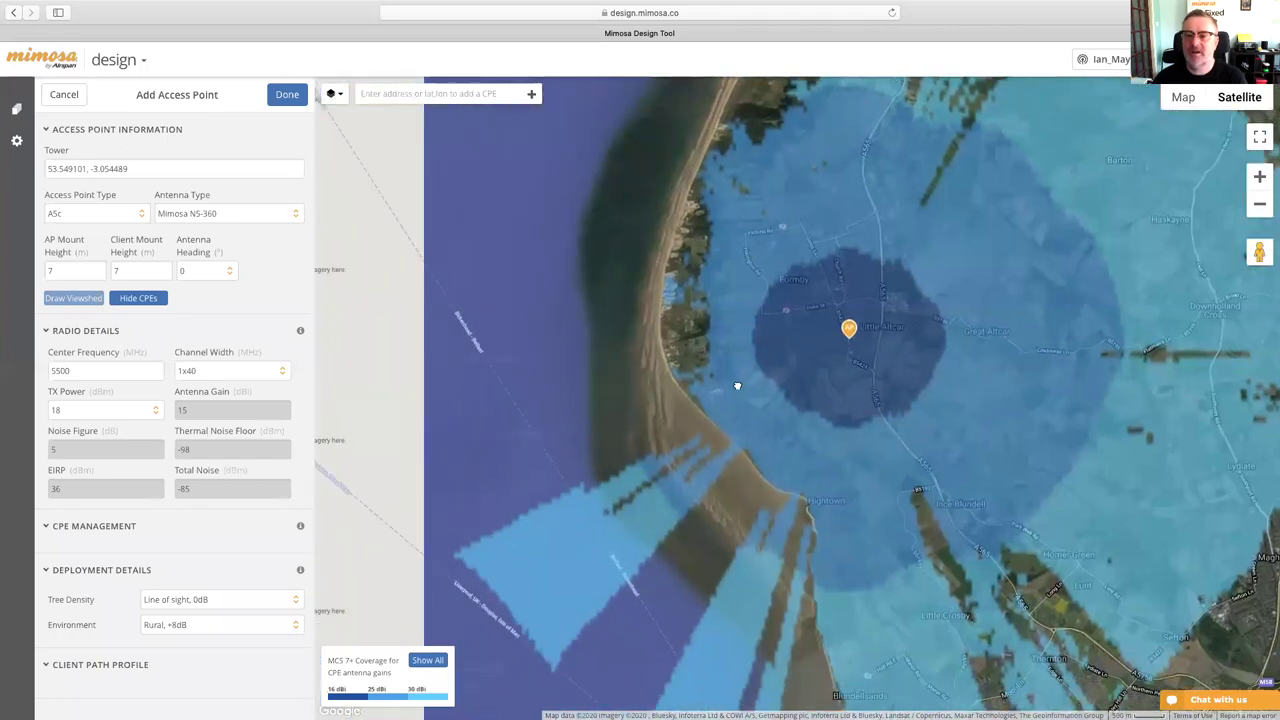
{"action": "scroll", "coordinate": [720, 415], "scroll_direction": "down", "scroll_amount": 1}
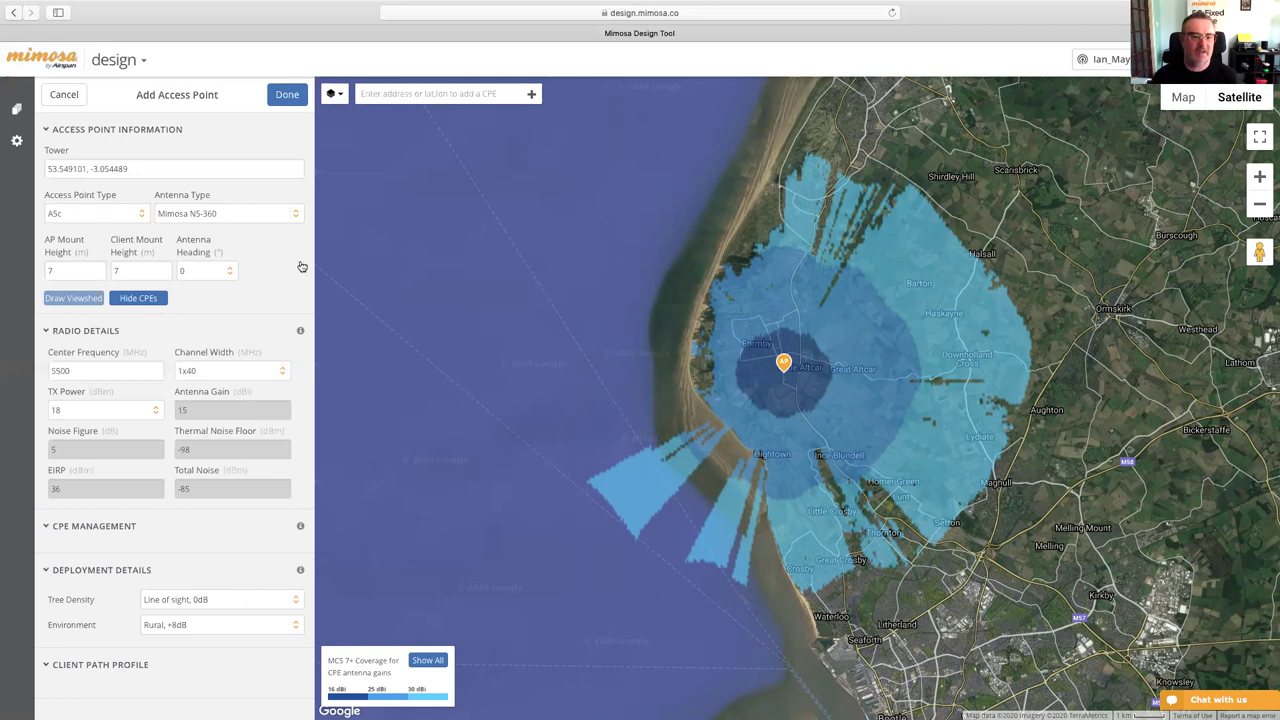
- Change tree density to 'A few branches, 10dB' and redraw the viewshed coverage
{"action": "left_click", "coordinate": [226, 607]}
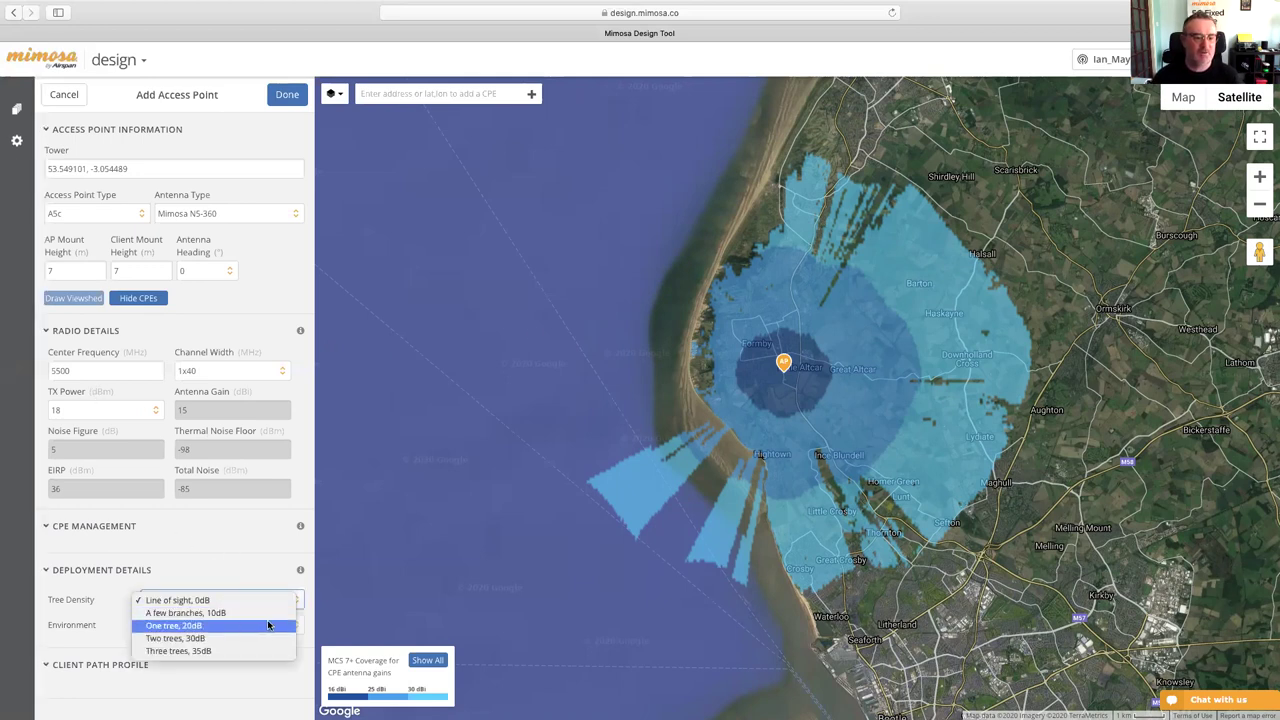
{"action": "left_click", "coordinate": [214, 615]}
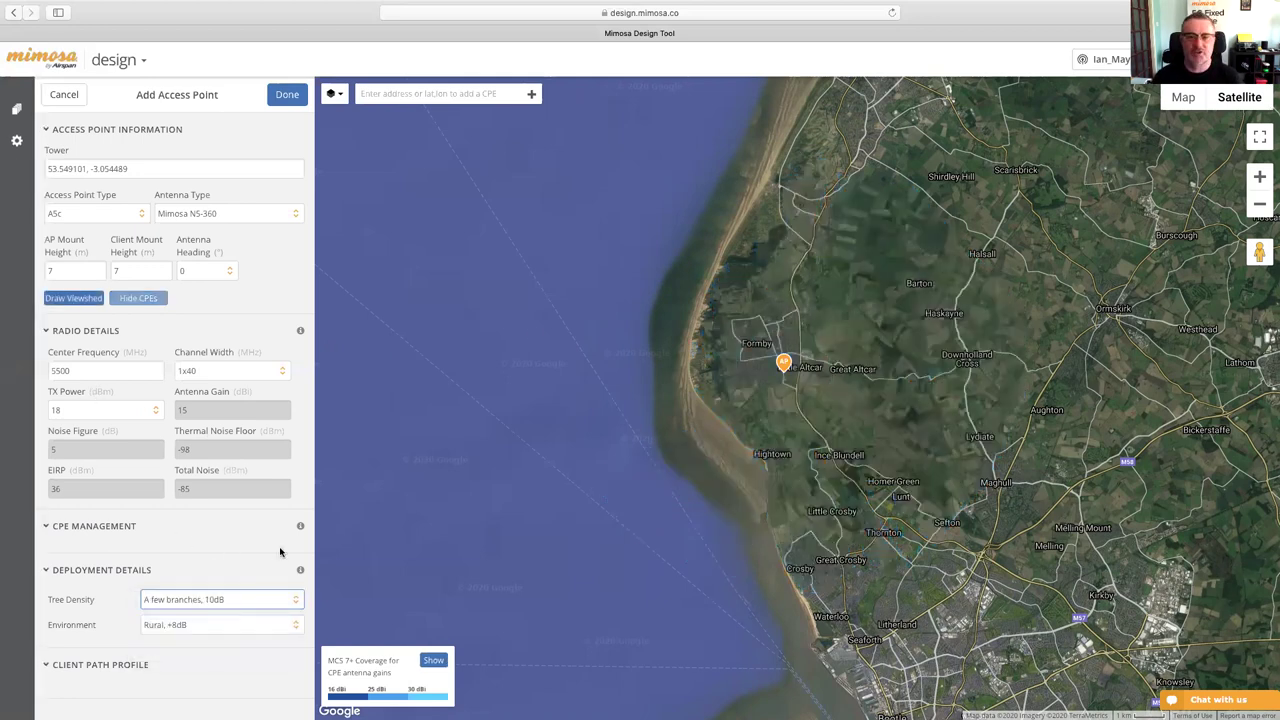
{"action": "left_click", "coordinate": [84, 300]}
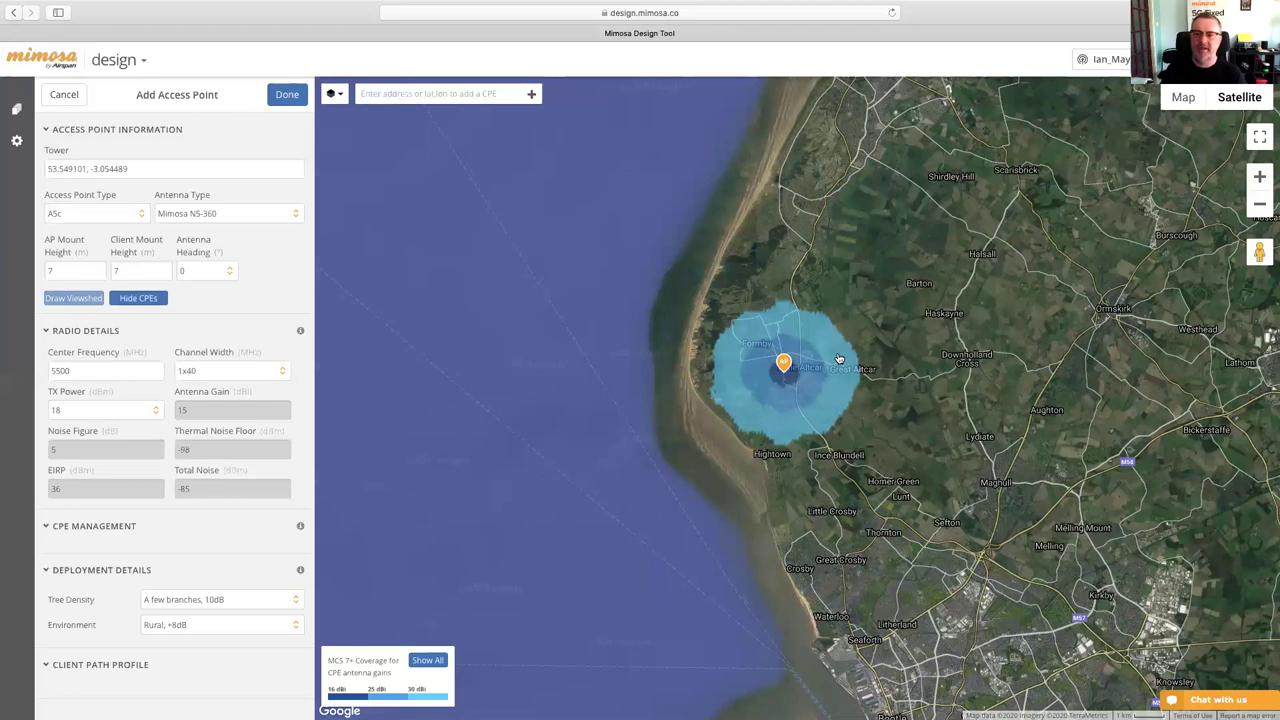
- Zoom out around Formby and show every signal level, revealing coverage for 16, 25 and 30 dBi CPEs
{"action": "scroll", "coordinate": [821, 377], "scroll_direction": "up", "scroll_amount": 2}
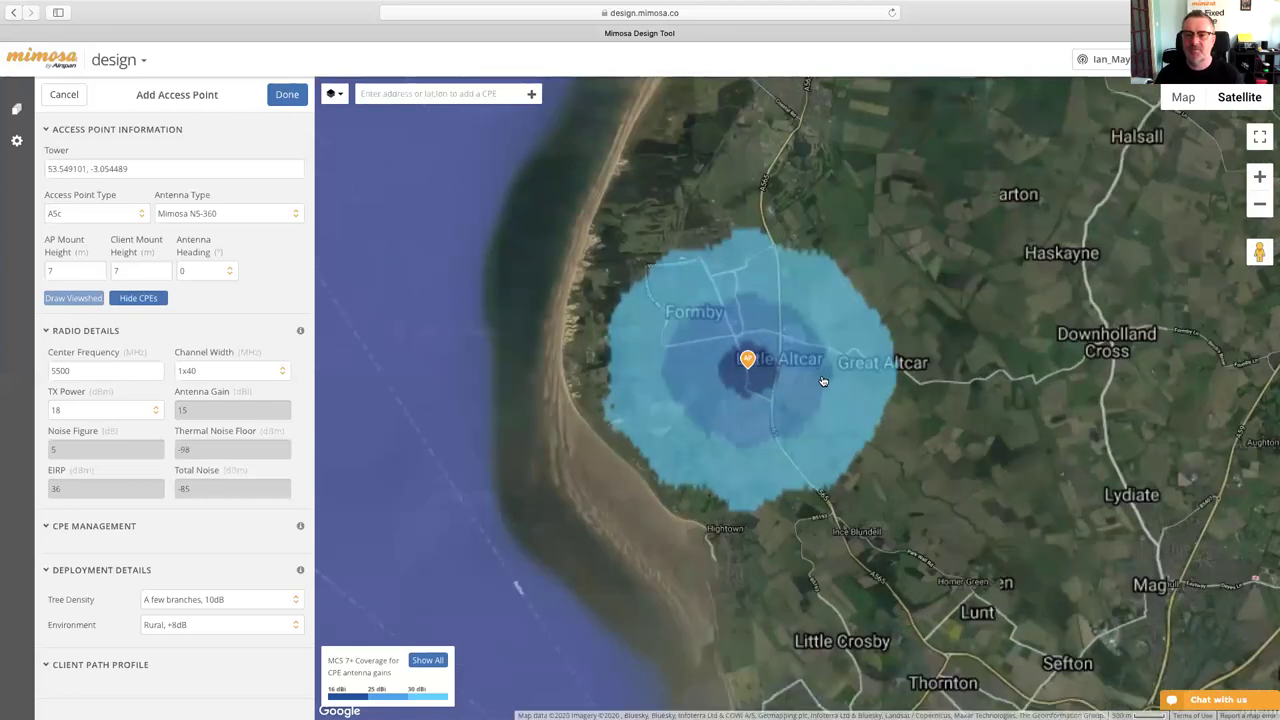
{"action": "left_click_drag", "start_coordinate": [789, 375], "coordinate": [831, 380]}
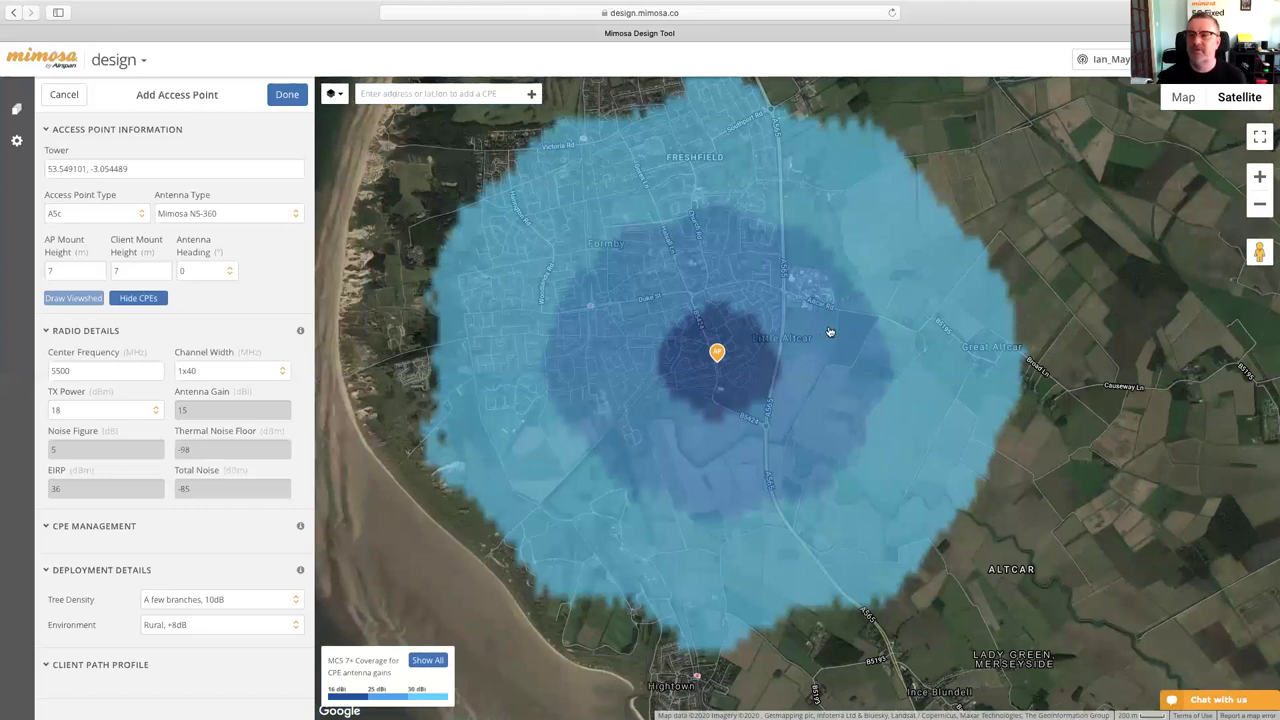
{"action": "scroll", "coordinate": [780, 341], "scroll_direction": "up", "scroll_amount": 2}
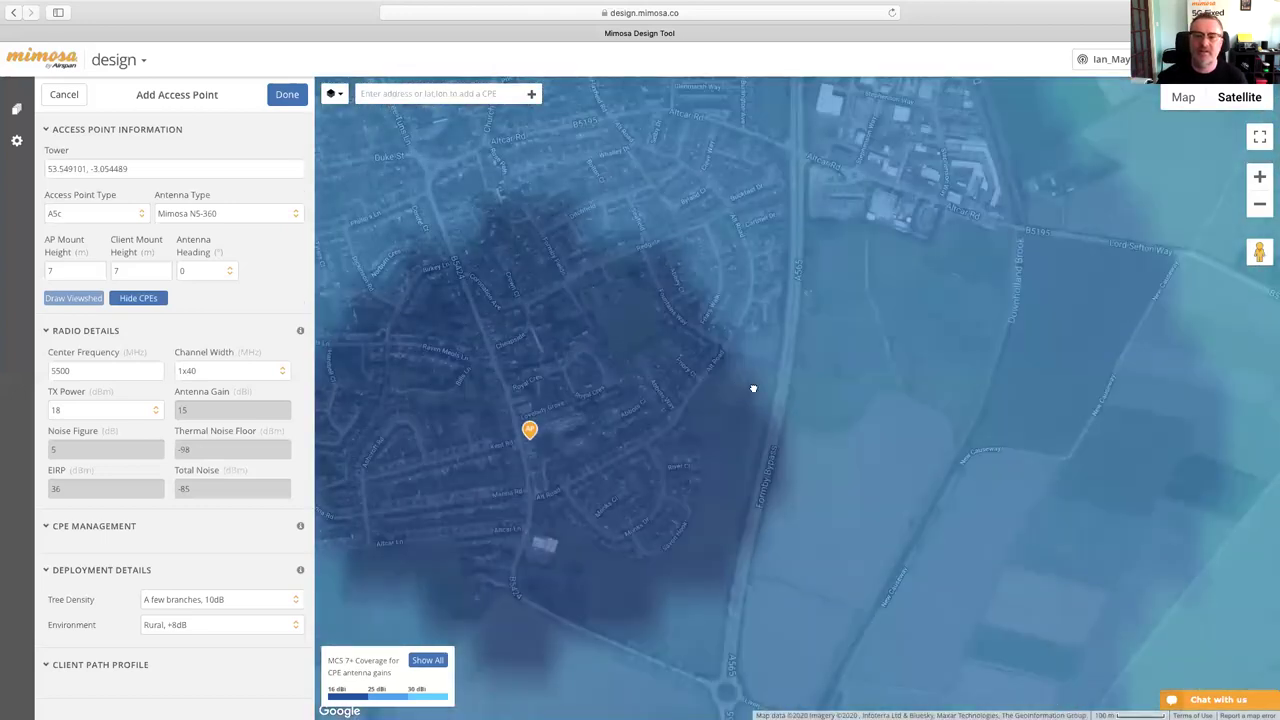
{"action": "left_click_drag", "start_coordinate": [751, 386], "coordinate": [829, 377]}
{"action": "scroll", "coordinate": [766, 397], "scroll_direction": "up", "scroll_amount": 1}
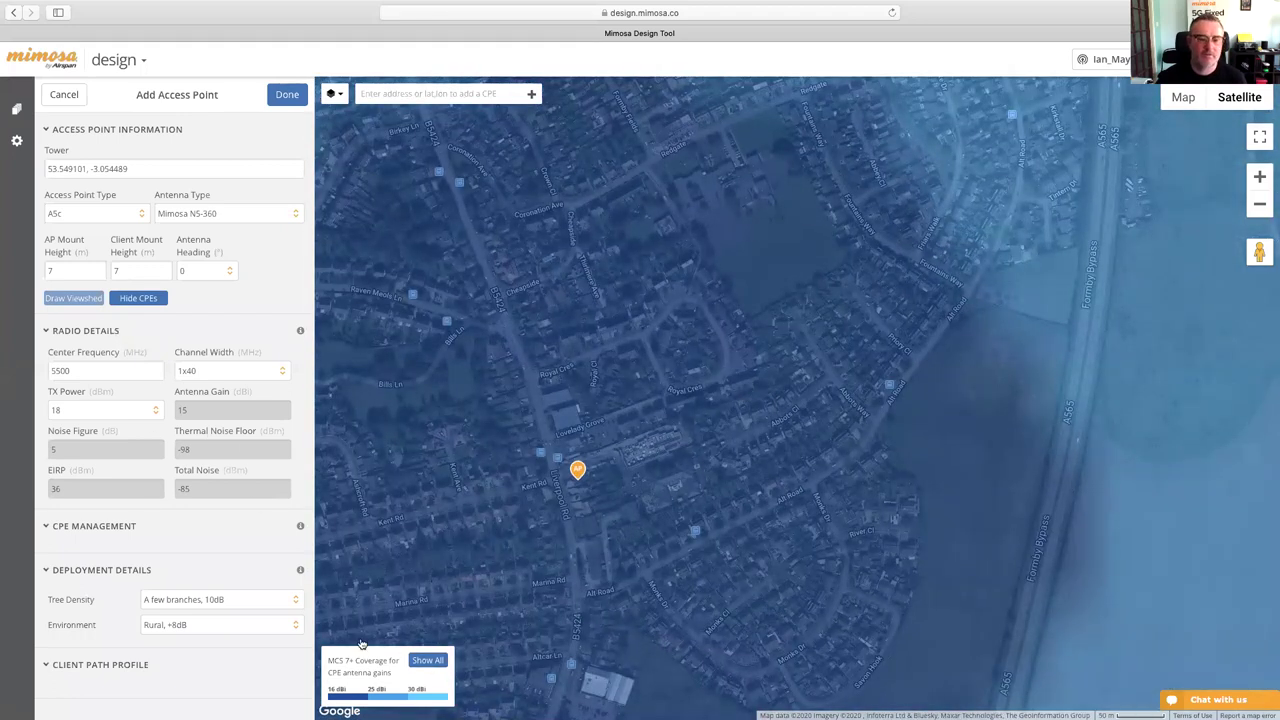
{"action": "left_click", "coordinate": [428, 661]}
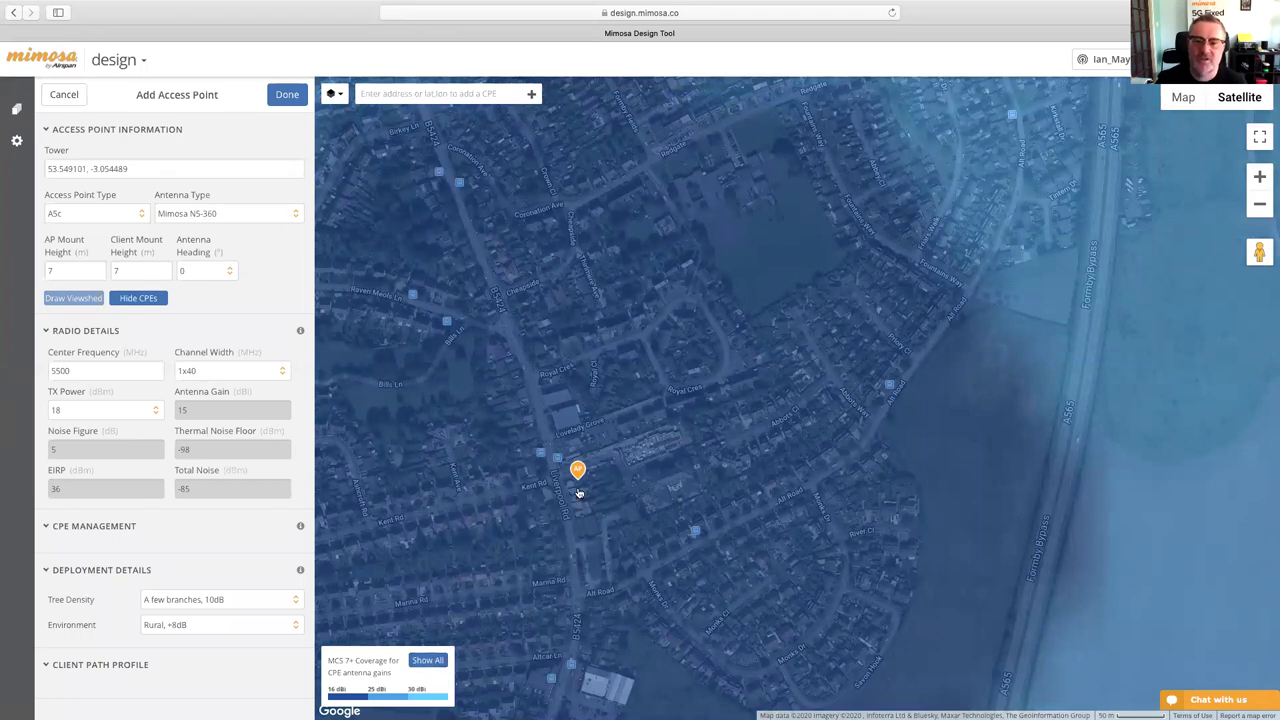
{"action": "scroll", "coordinate": [645, 421], "scroll_direction": "up", "scroll_amount": 2}
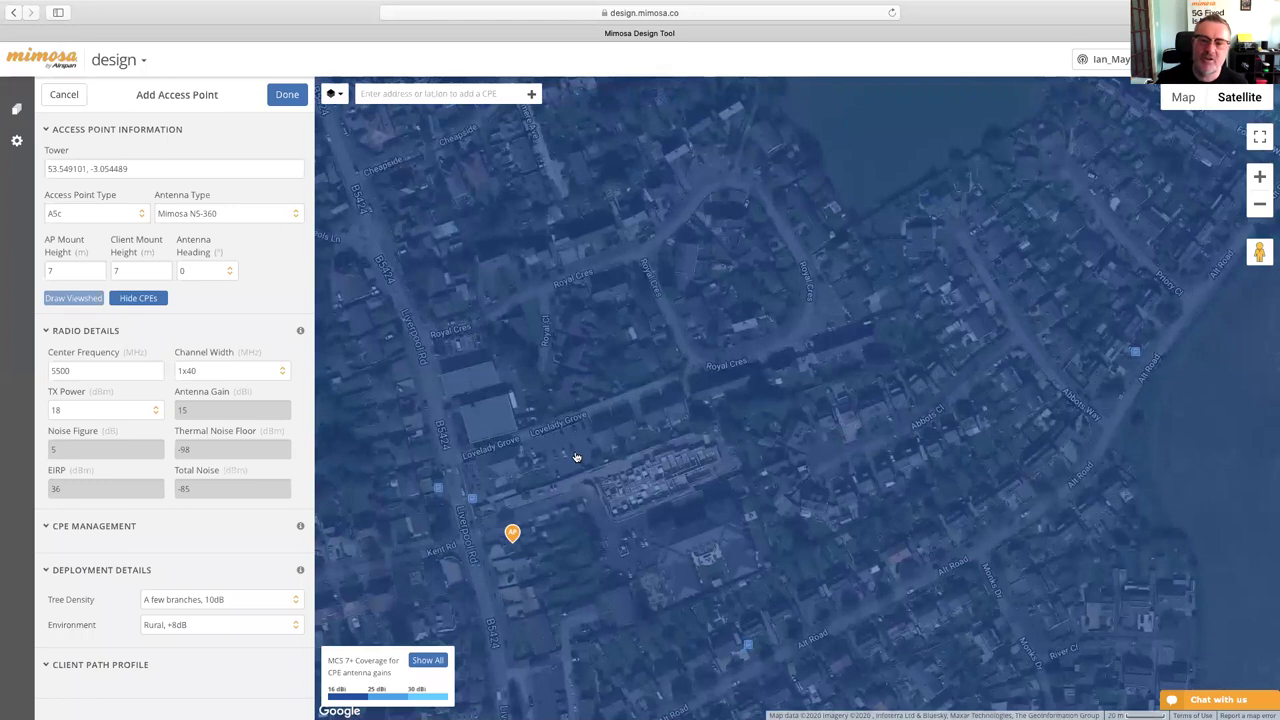
{"action": "scroll", "coordinate": [597, 456], "scroll_direction": "down", "scroll_amount": 2}
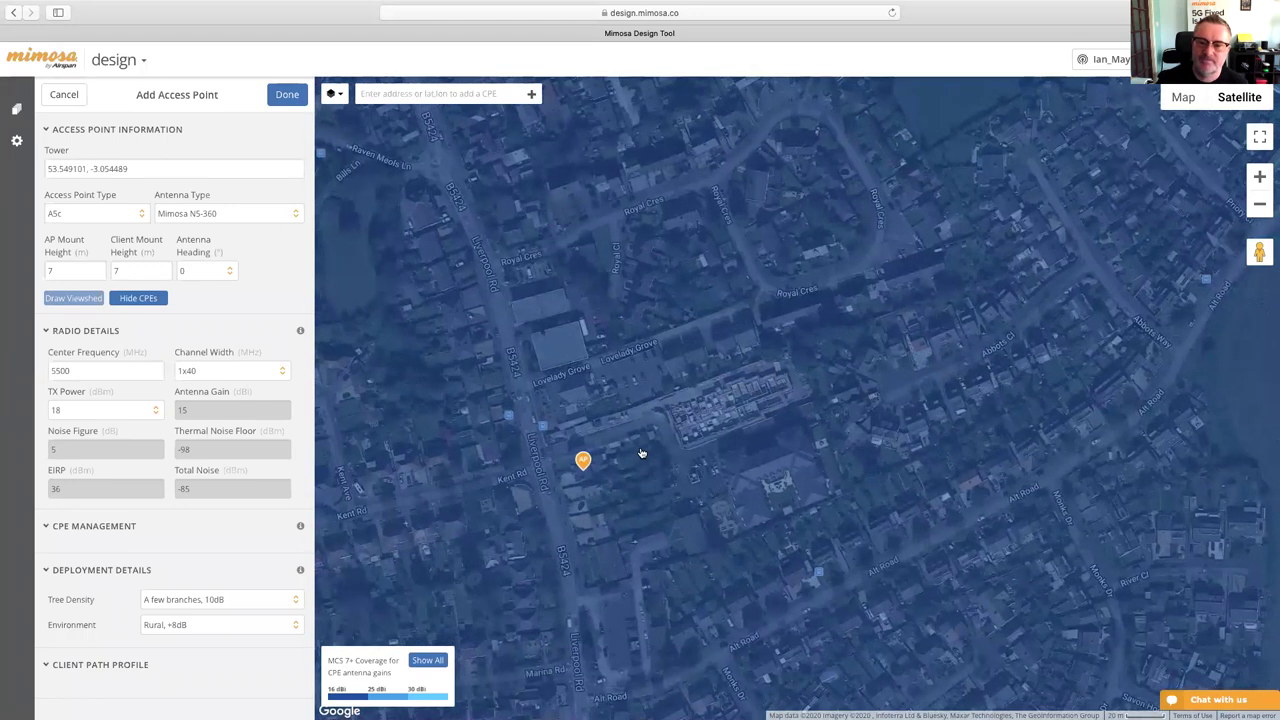
{"action": "scroll", "coordinate": [643, 453], "scroll_direction": "down", "scroll_amount": 2}
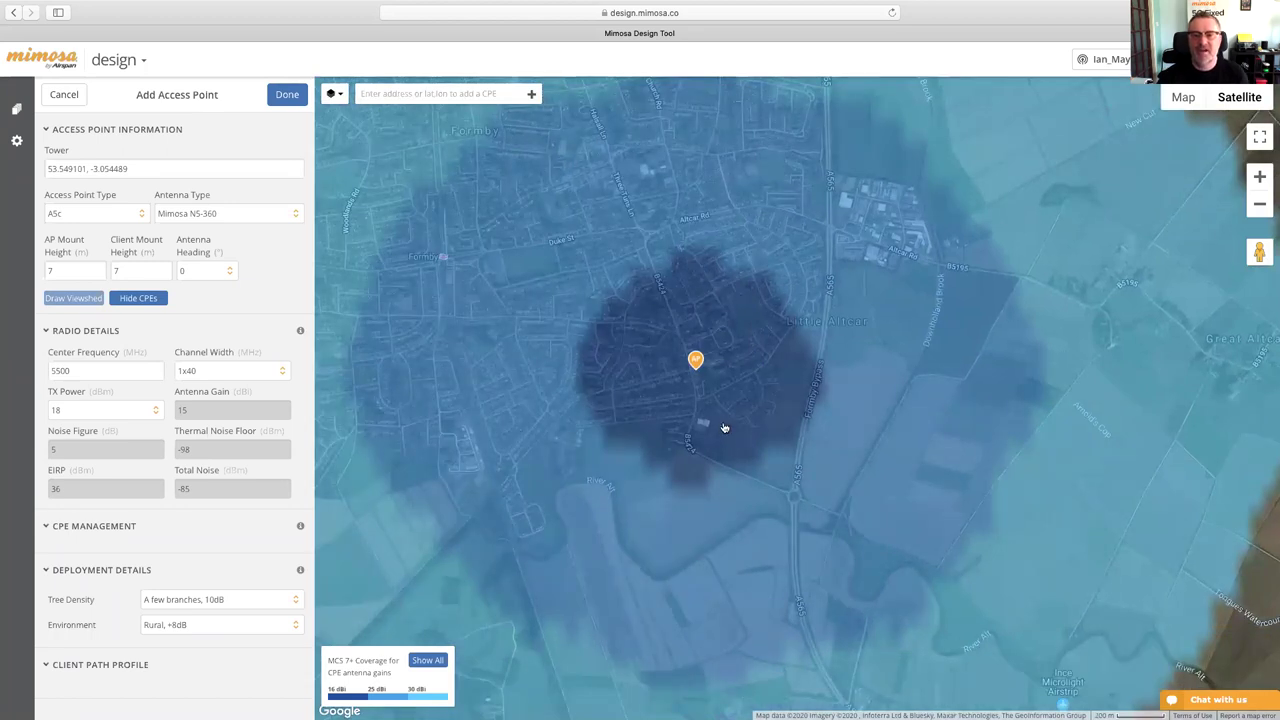
{"action": "scroll", "coordinate": [745, 396], "scroll_direction": "down", "scroll_amount": 1}
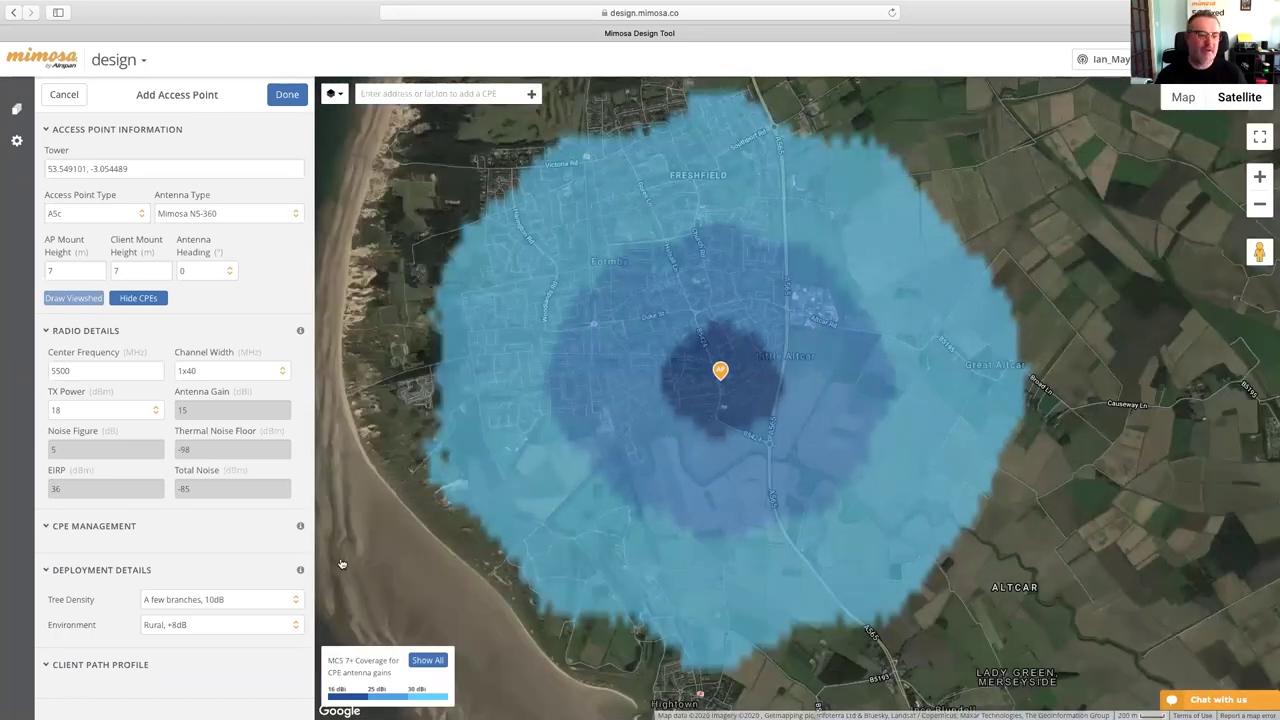
- Keep tree density at 'A few branches, 10dB' and draw the viewshed for a Suburban, +20dB environment
{"action": "left_click", "coordinate": [209, 626]}
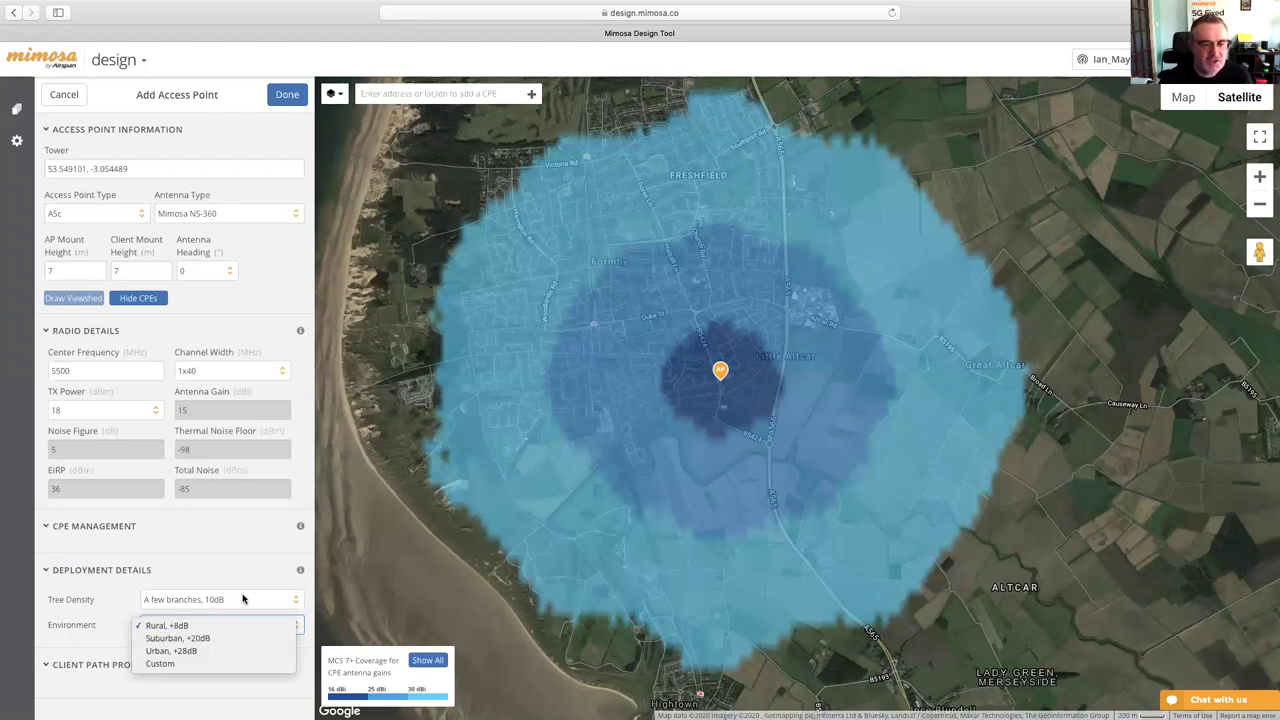
{"action": "left_click", "coordinate": [242, 598]}
{"action": "left_click", "coordinate": [242, 598]}
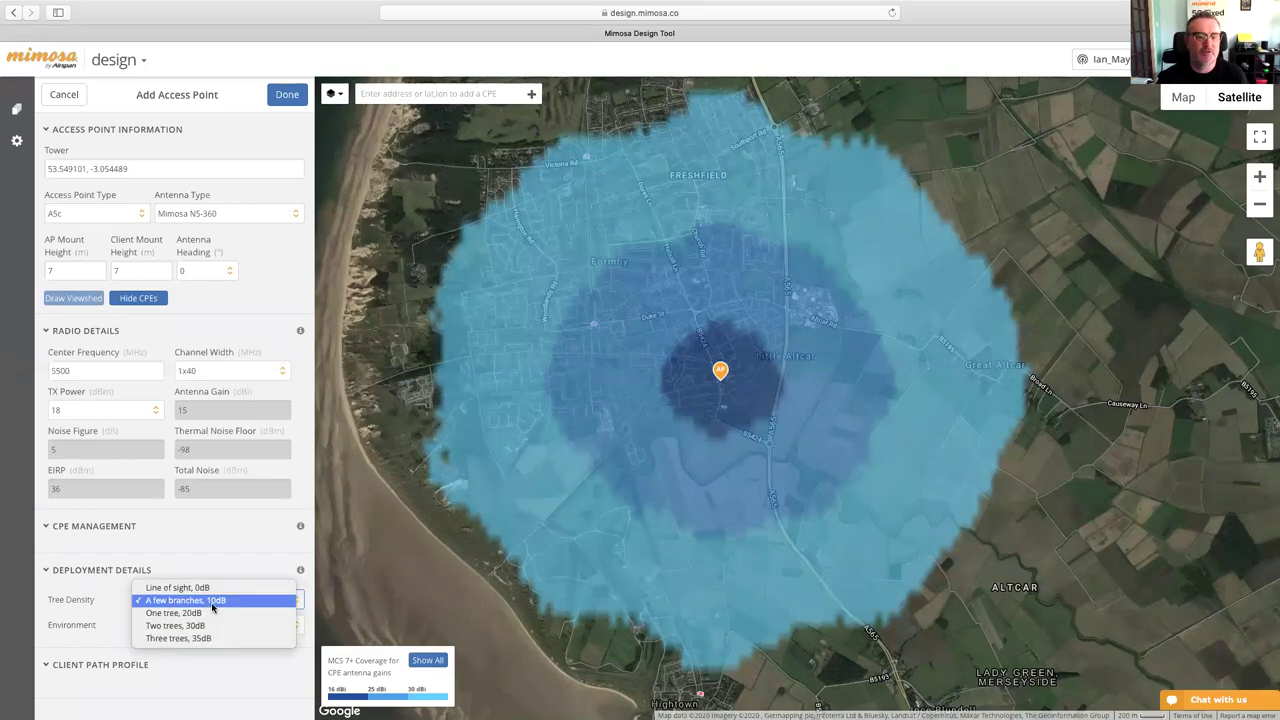
{"action": "left_click", "coordinate": [212, 605]}
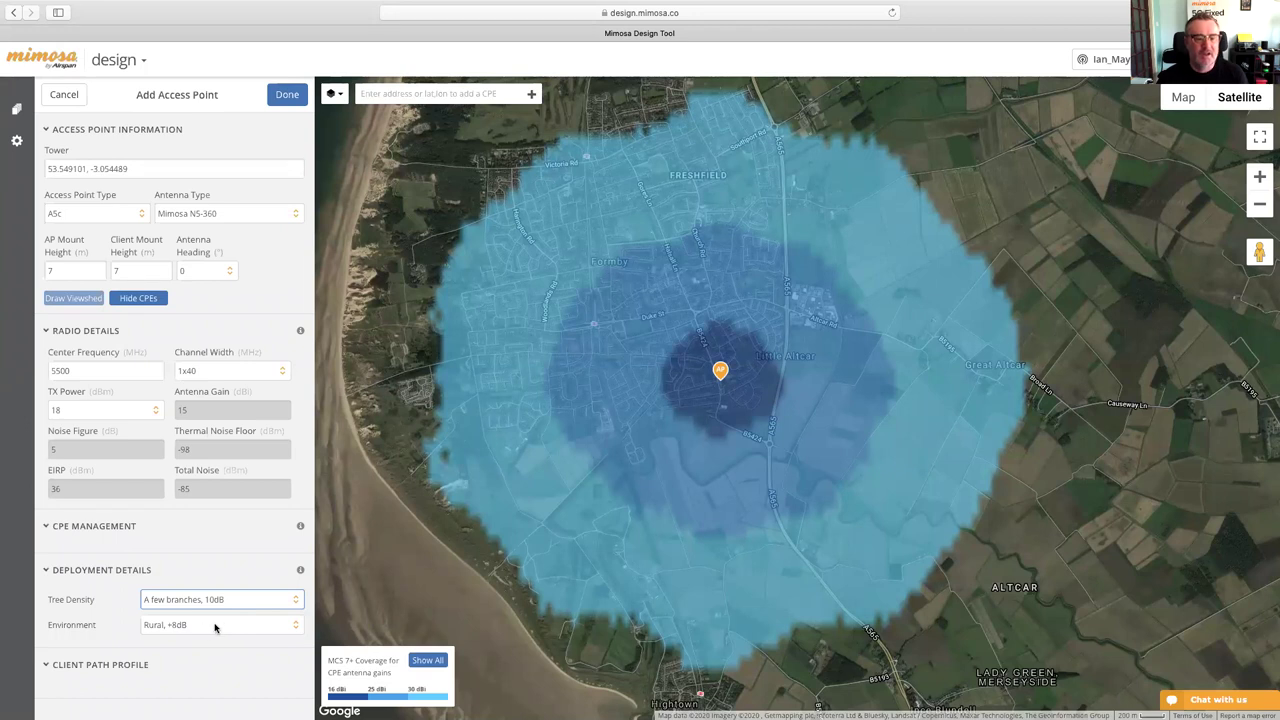
{"action": "left_click", "coordinate": [212, 626]}
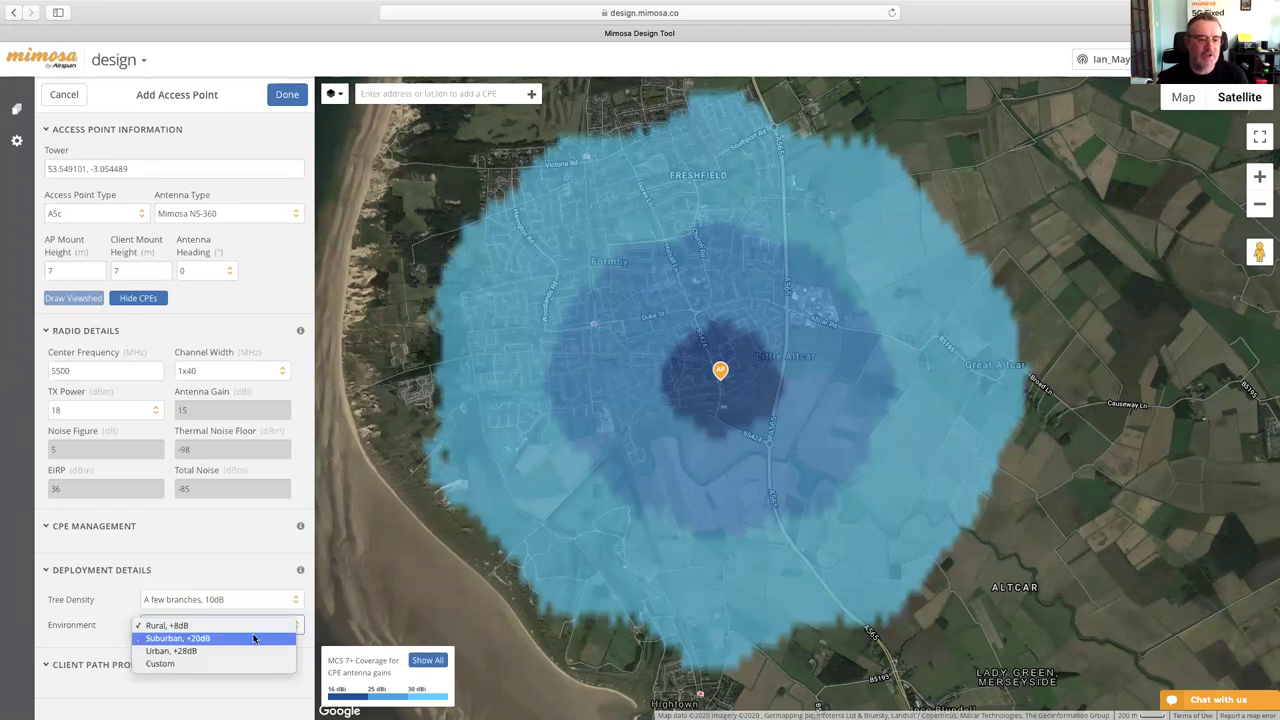
{"action": "left_click", "coordinate": [200, 640]}
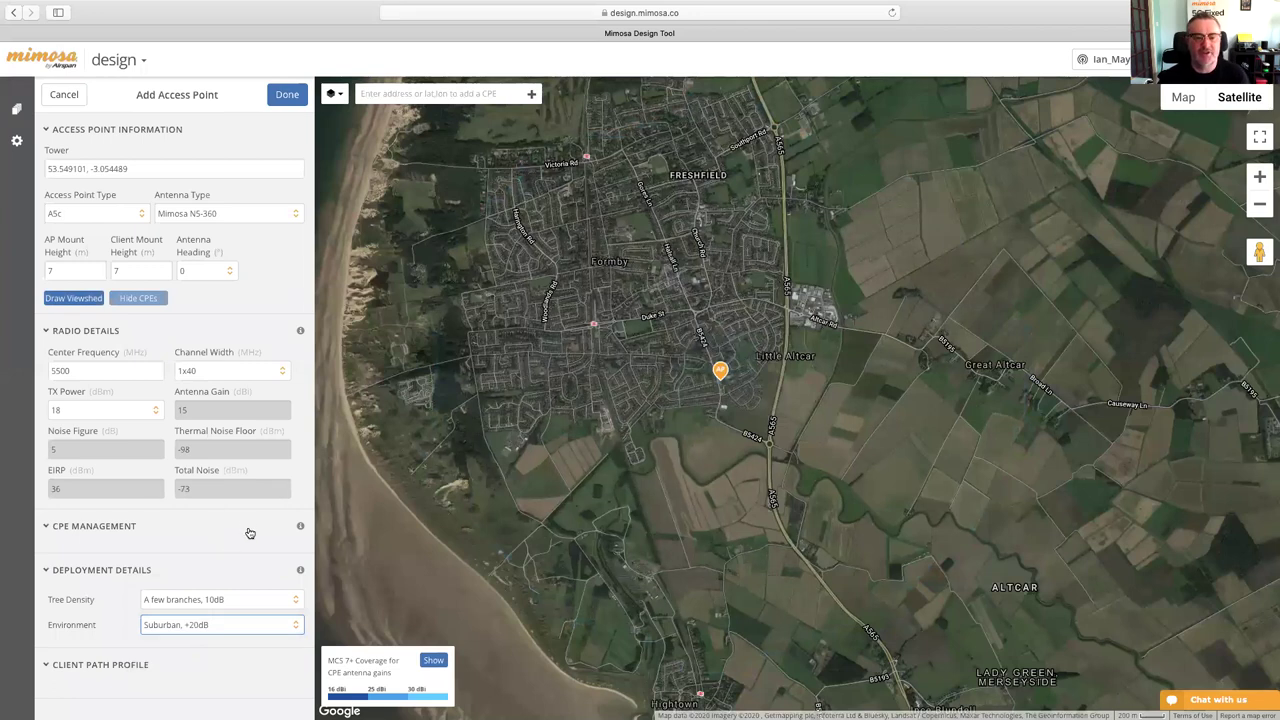
{"action": "left_click", "coordinate": [75, 297]}
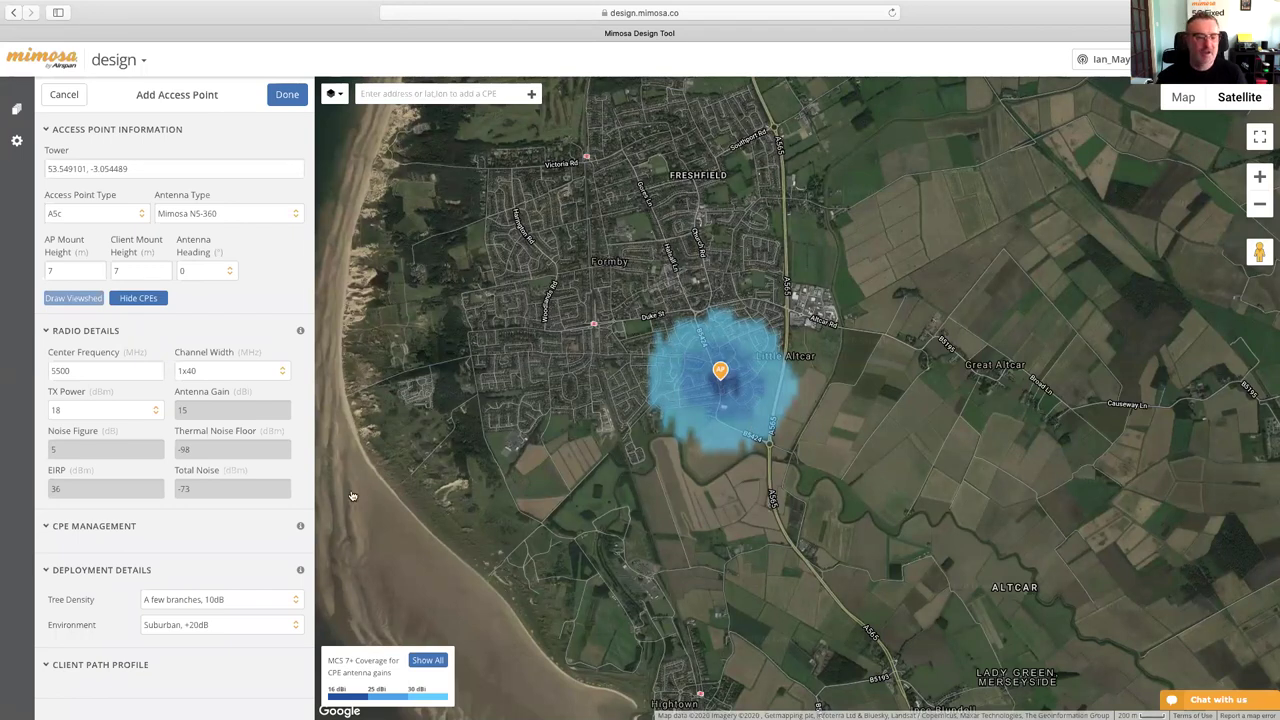
- Redraw the viewshed with the environment switched back to Rural, +8dB
{"action": "left_click", "coordinate": [236, 627]}
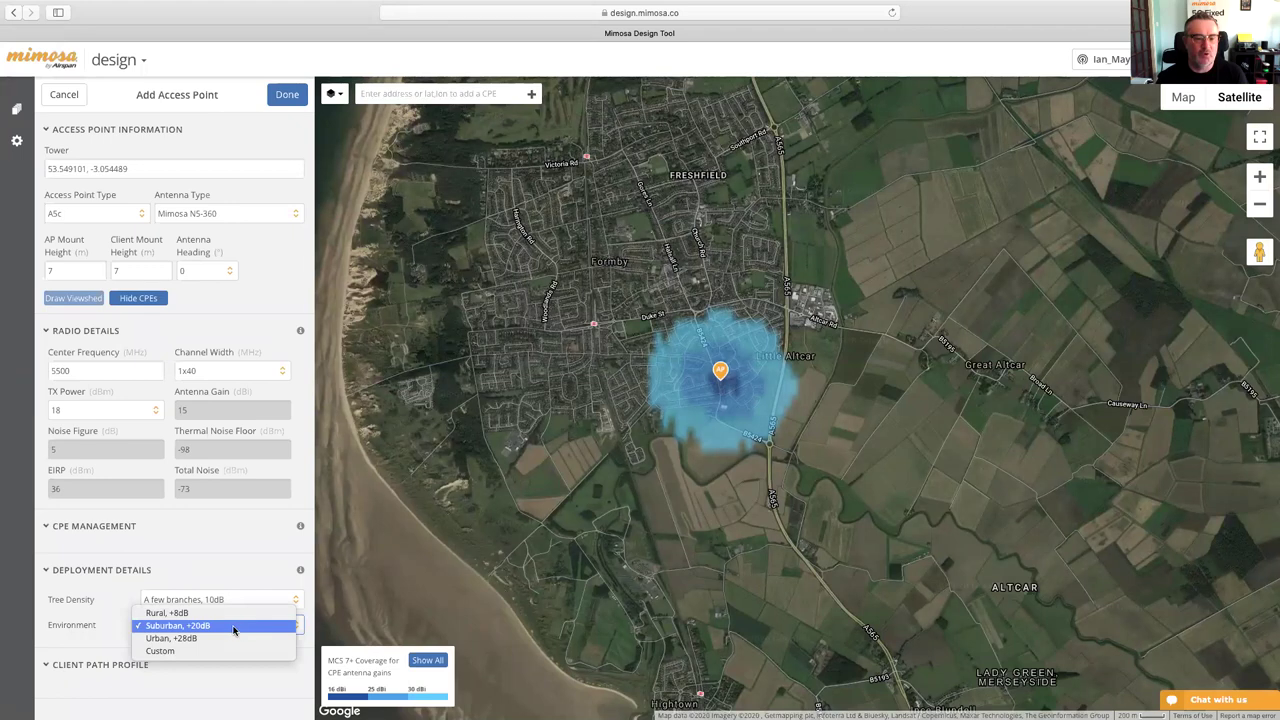
{"action": "left_click", "coordinate": [230, 614]}
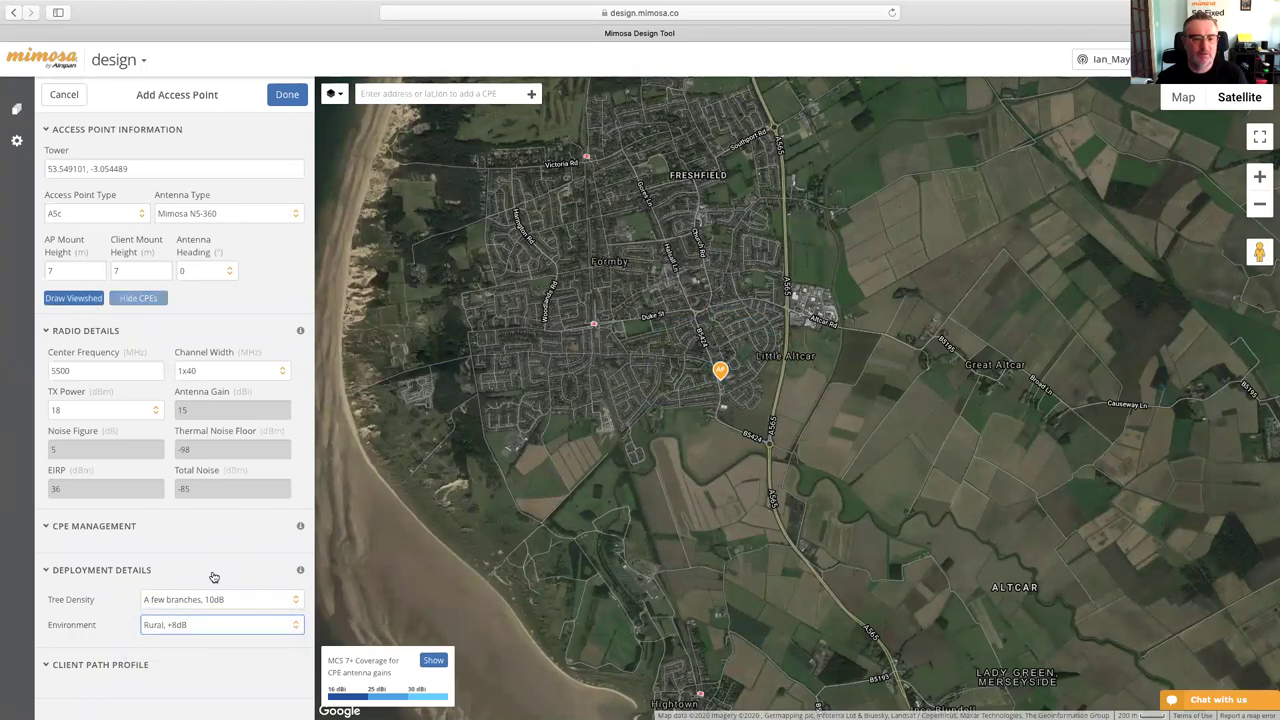
{"action": "left_click", "coordinate": [86, 303]}
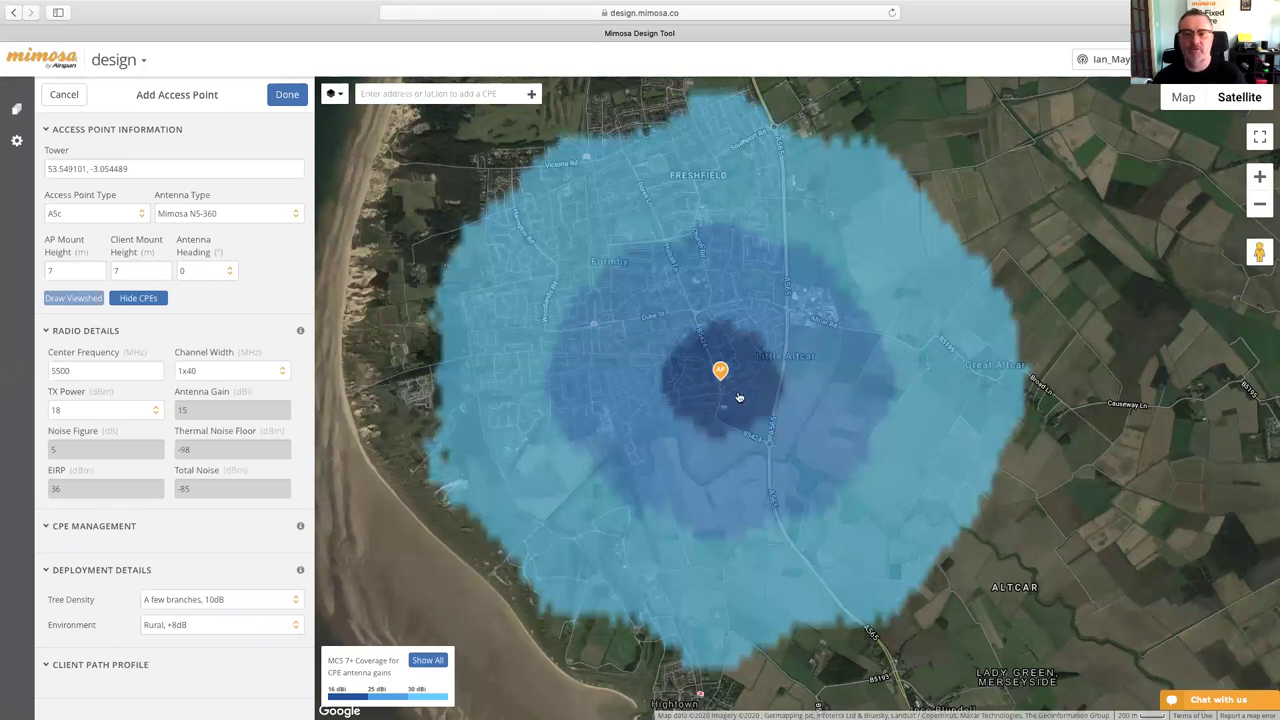
- Set a Custom environment with 10 dB interference and recompute the viewshed
{"action": "left_click", "coordinate": [222, 625]}
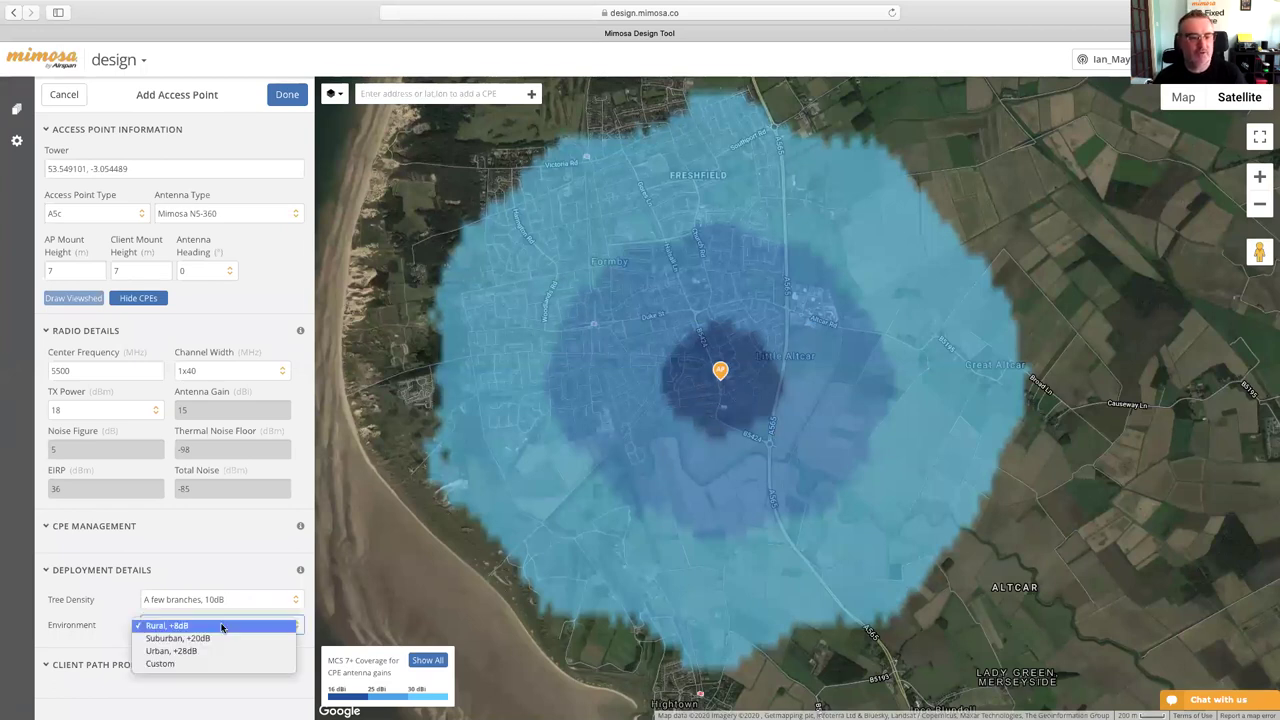
{"action": "left_click", "coordinate": [170, 663]}
{"action": "left_click", "coordinate": [178, 648]}
{"action": "key", "text": "BackSpace"}
{"action": "type", "text": "10"}
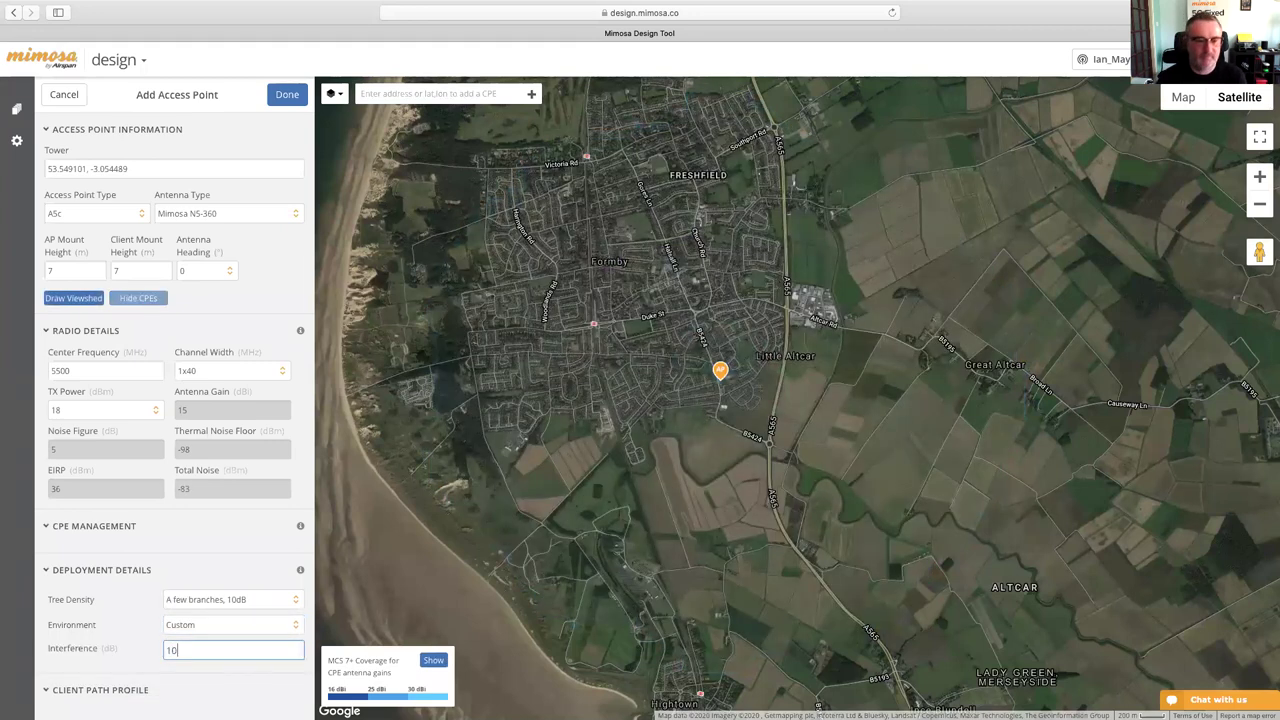
{"action": "left_click", "coordinate": [140, 632]}
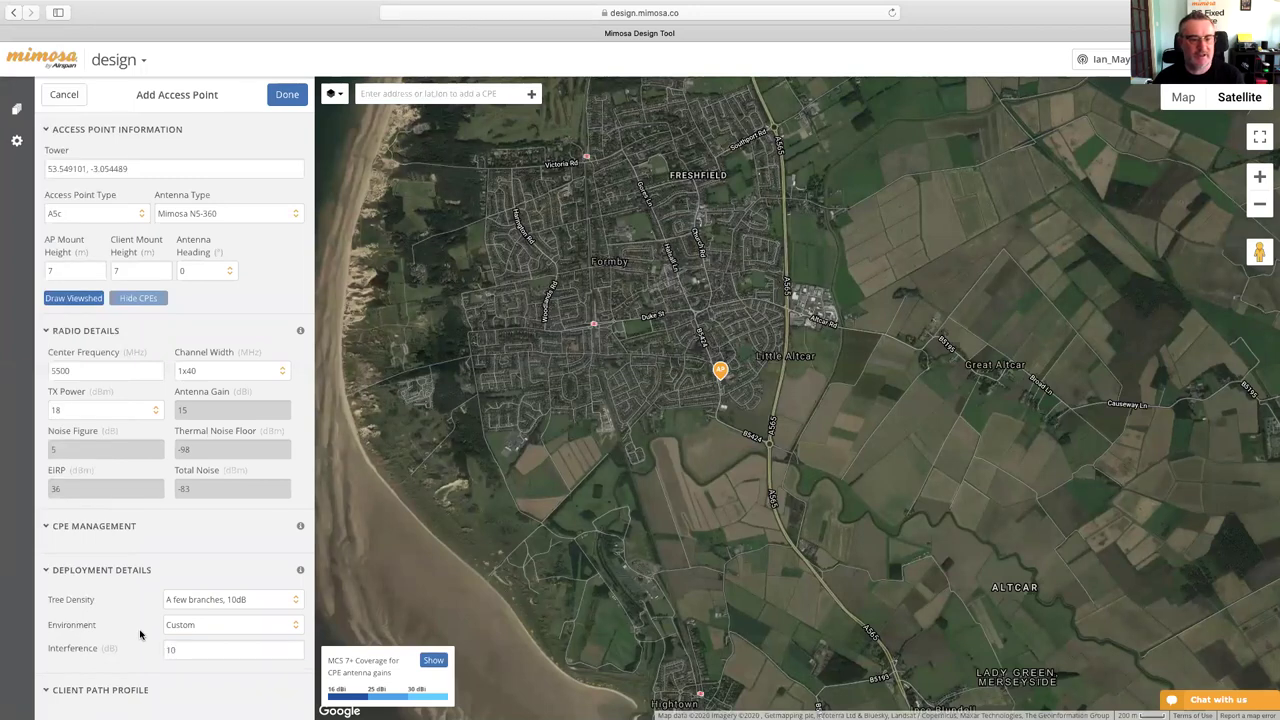
{"action": "left_click", "coordinate": [84, 298]}
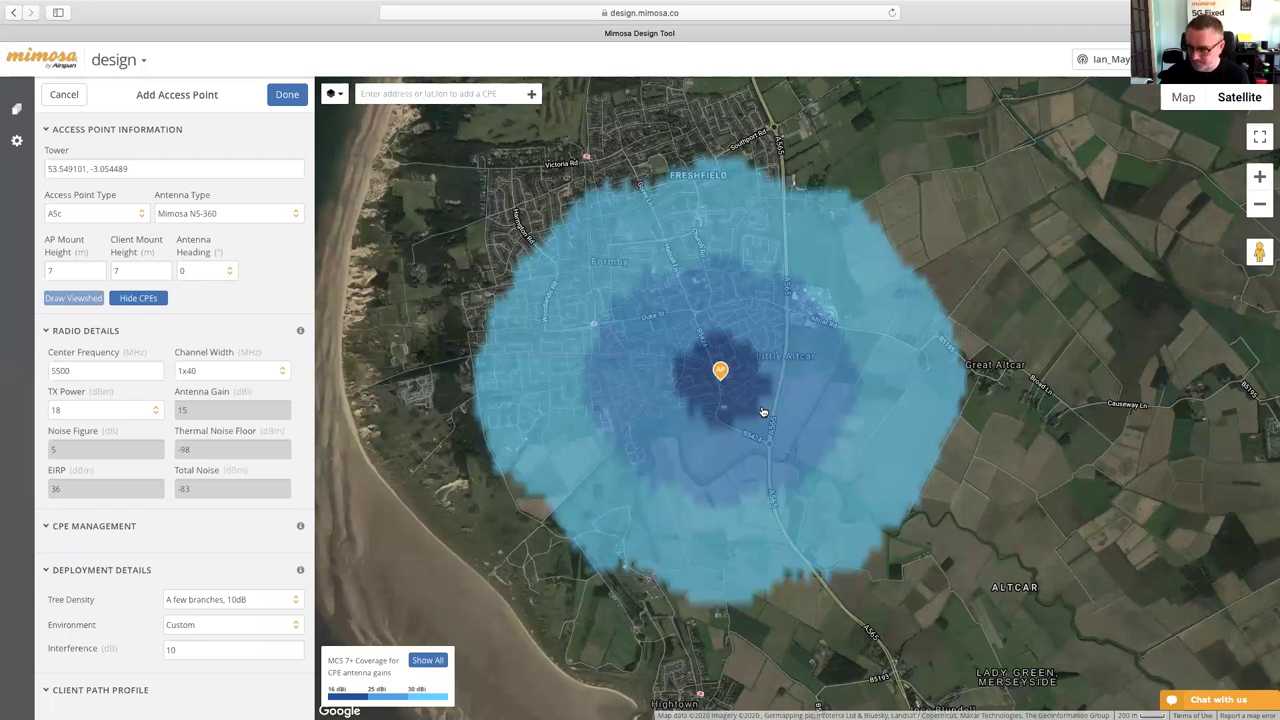
- Zoom in on the streets around the access point and place CPE_1 on the road just north
{"action": "scroll", "coordinate": [756, 392], "scroll_direction": "up", "scroll_amount": 2}
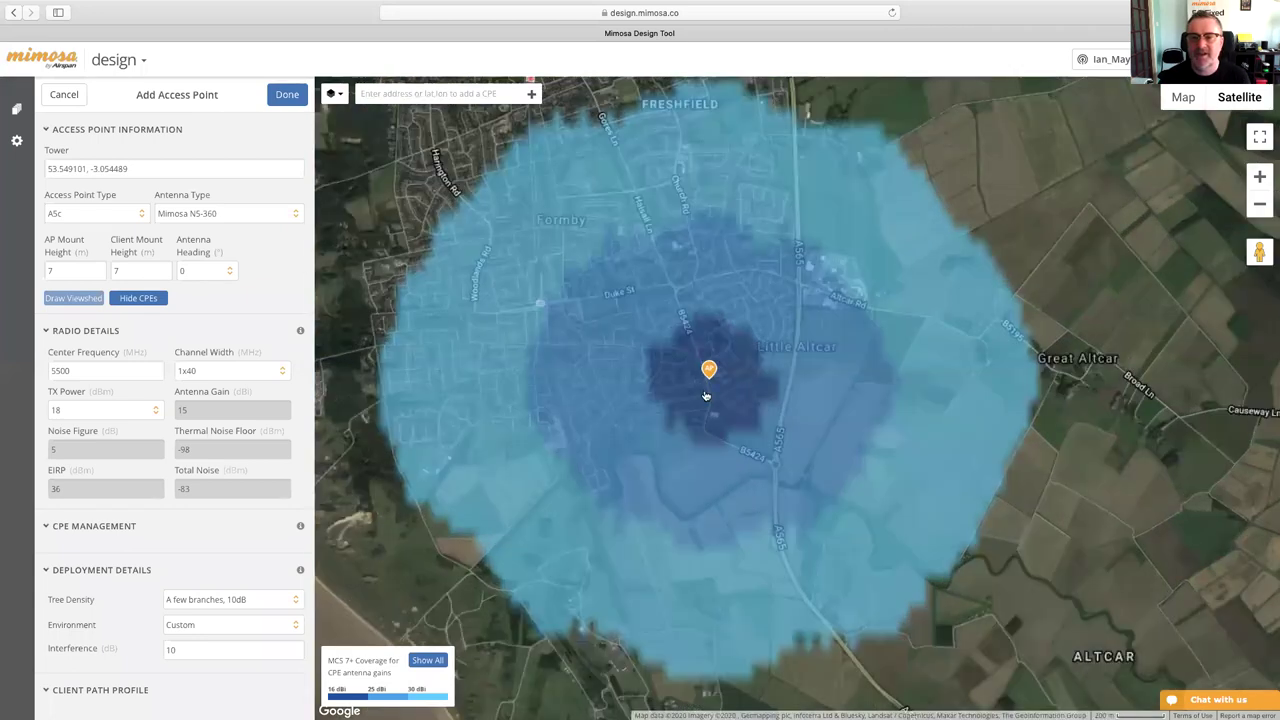
{"action": "scroll", "coordinate": [705, 395], "scroll_direction": "up", "scroll_amount": 3}
{"action": "mouse_move", "coordinate": [497, 385]}
{"action": "left_mouse_down"}
{"action": "mouse_move", "coordinate": [643, 416]}
{"action": "mouse_move", "coordinate": [665, 455]}
{"action": "left_mouse_up"}
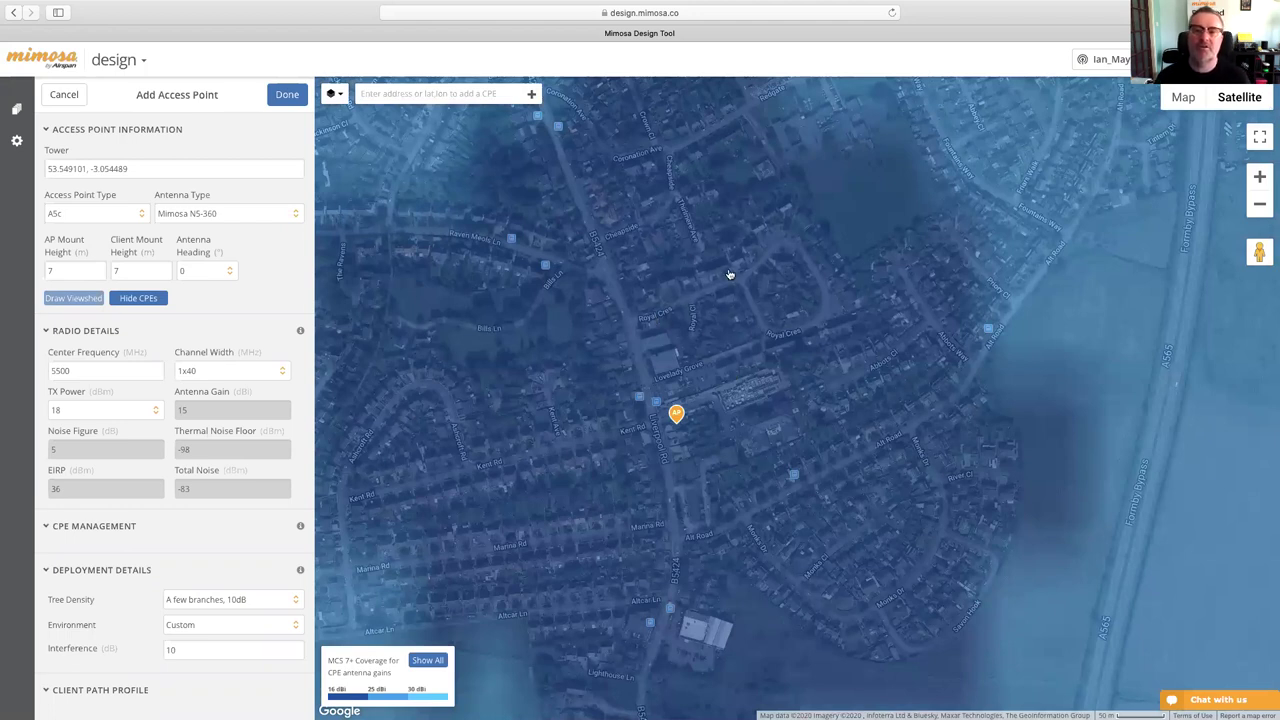
{"action": "left_click_drag", "start_coordinate": [693, 330], "coordinate": [714, 371]}
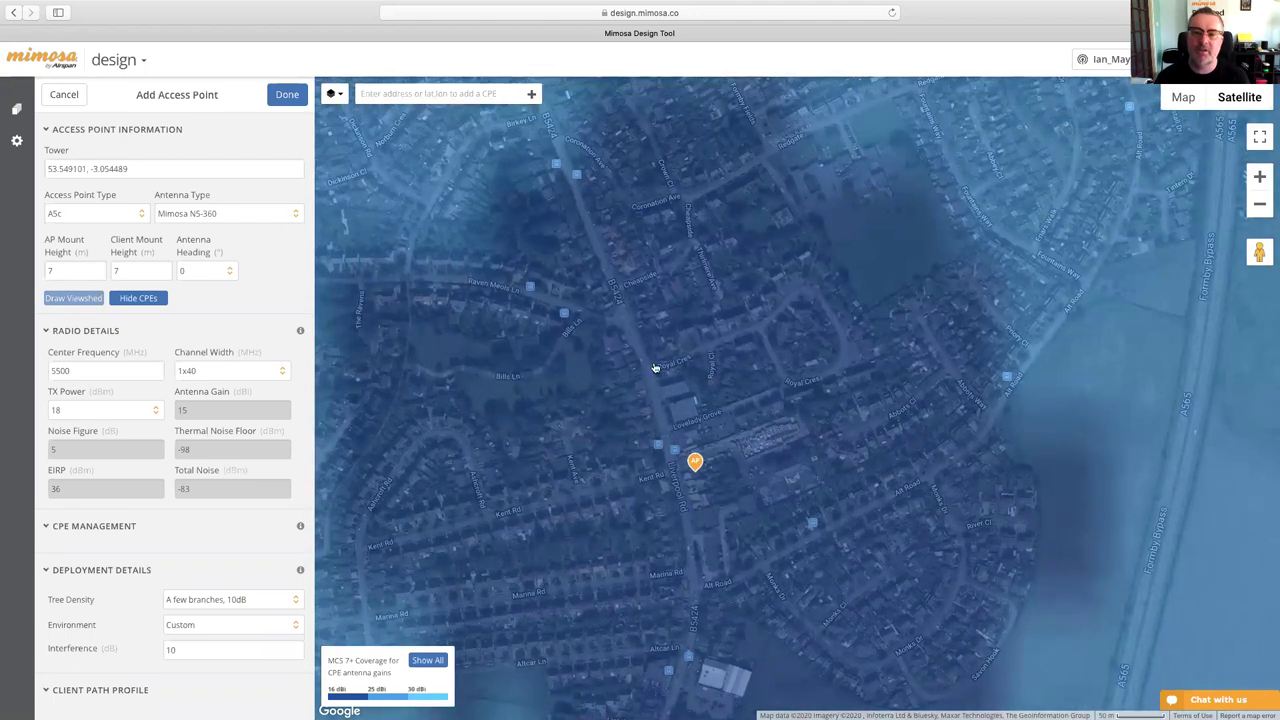
{"action": "left_click", "coordinate": [637, 297]}
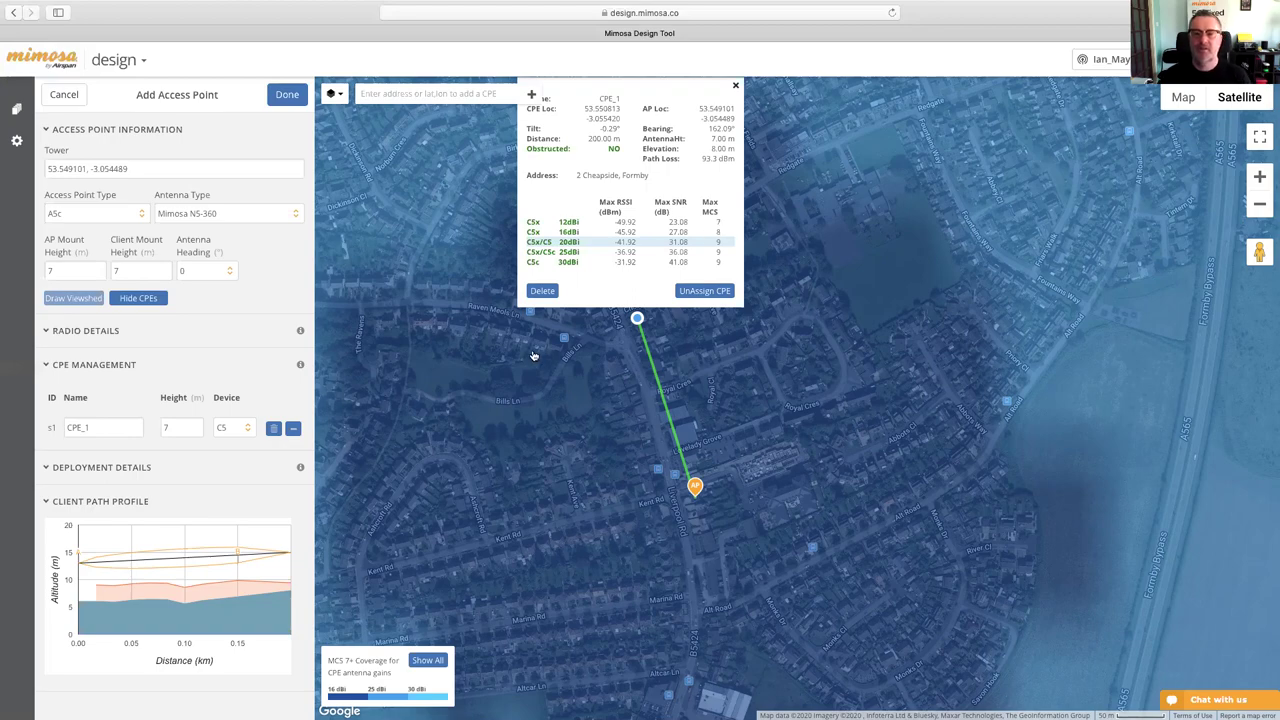
{"action": "key", "text": "ctrl+Left"}
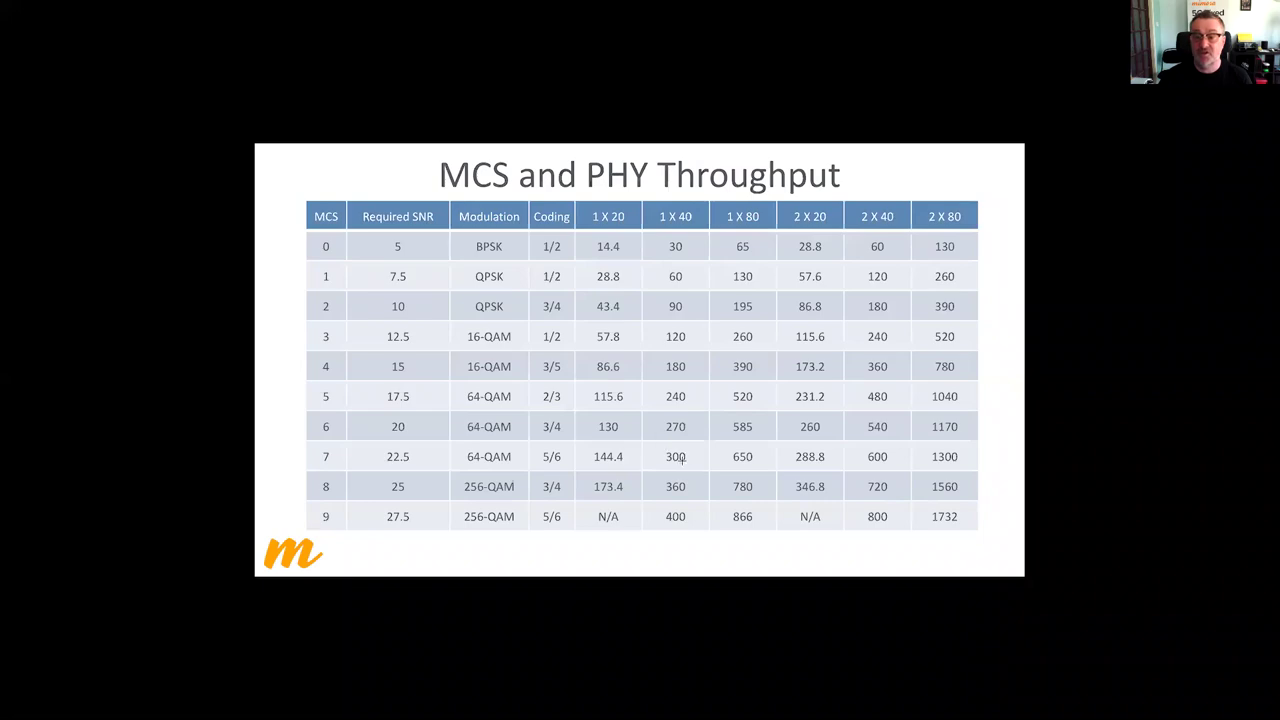
{"action": "key", "text": "ctrl+Right"}
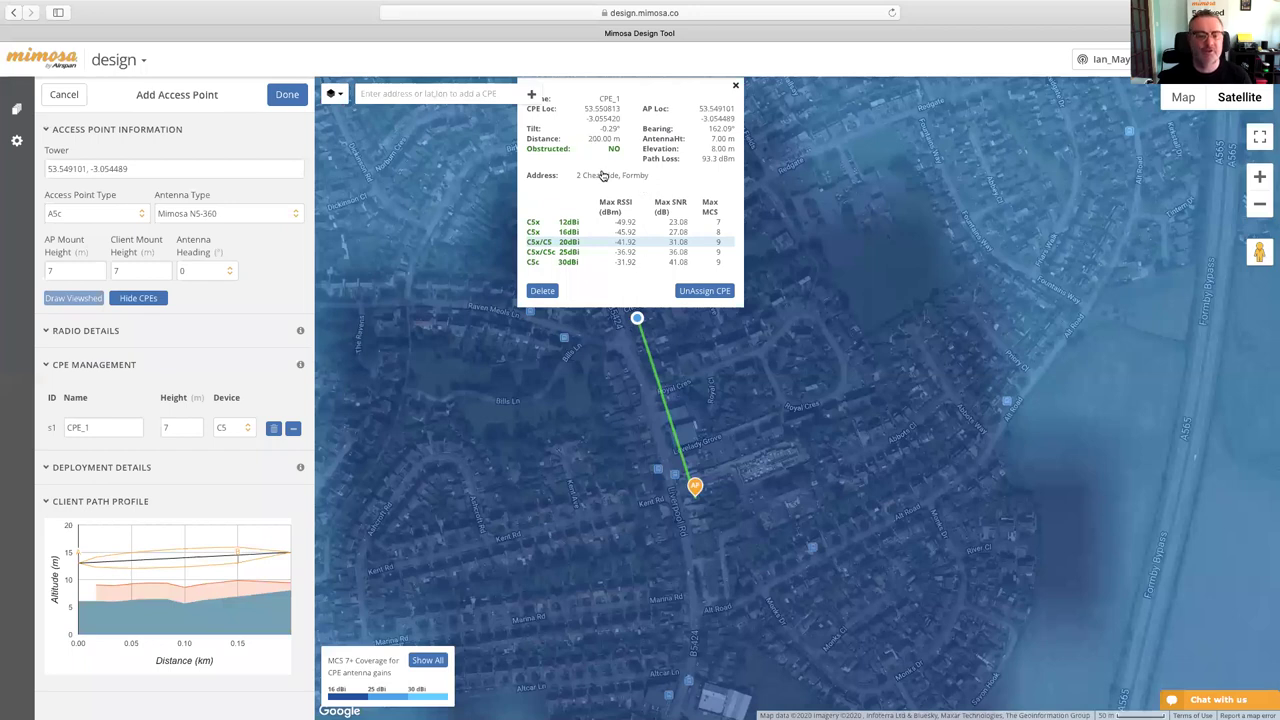
- Close the CPE_1 details and place CPE_2 about 660 m north of the access point
{"action": "mouse_move", "coordinate": [130, 562]}
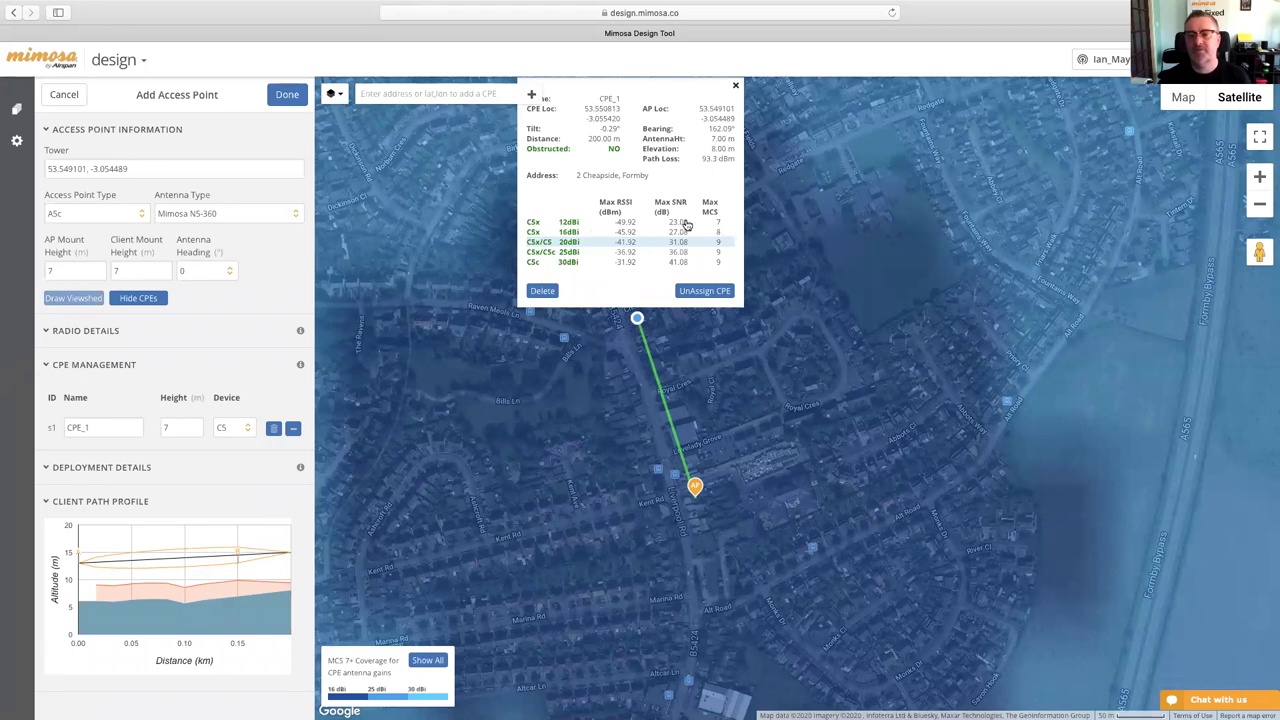
{"action": "left_click", "coordinate": [737, 90]}
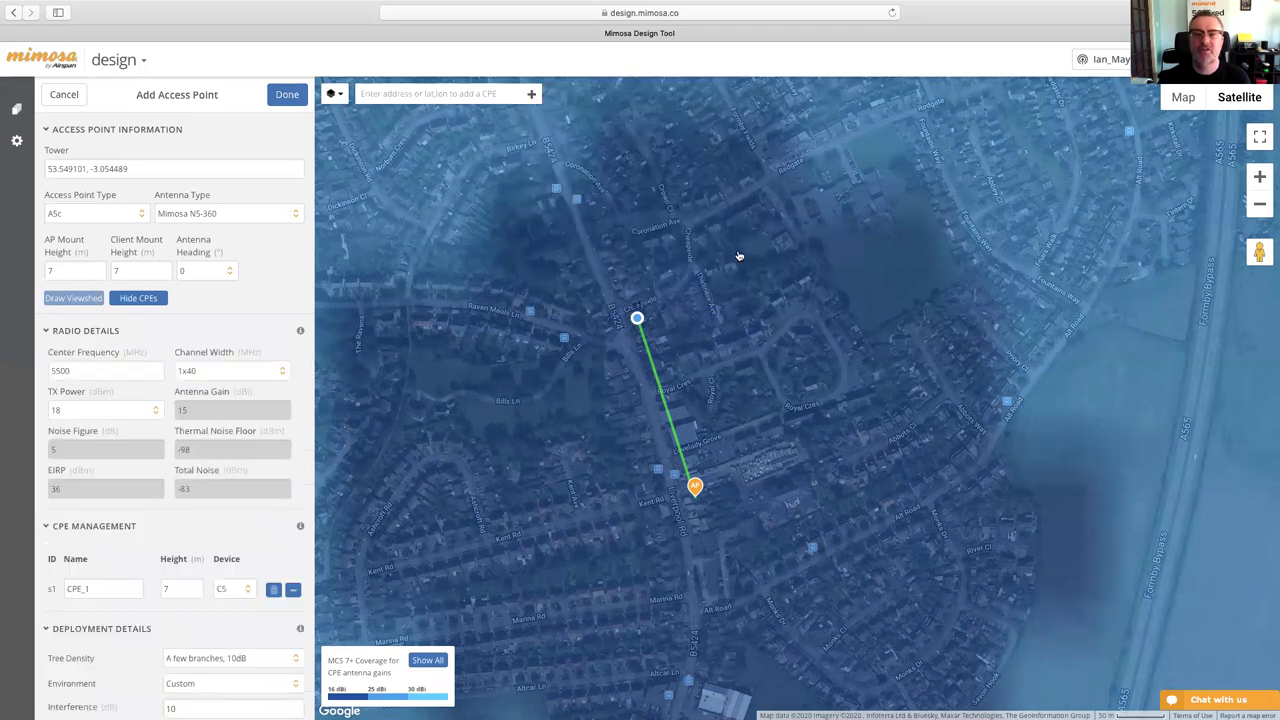
{"action": "scroll", "coordinate": [738, 256], "scroll_direction": "down", "scroll_amount": 2}
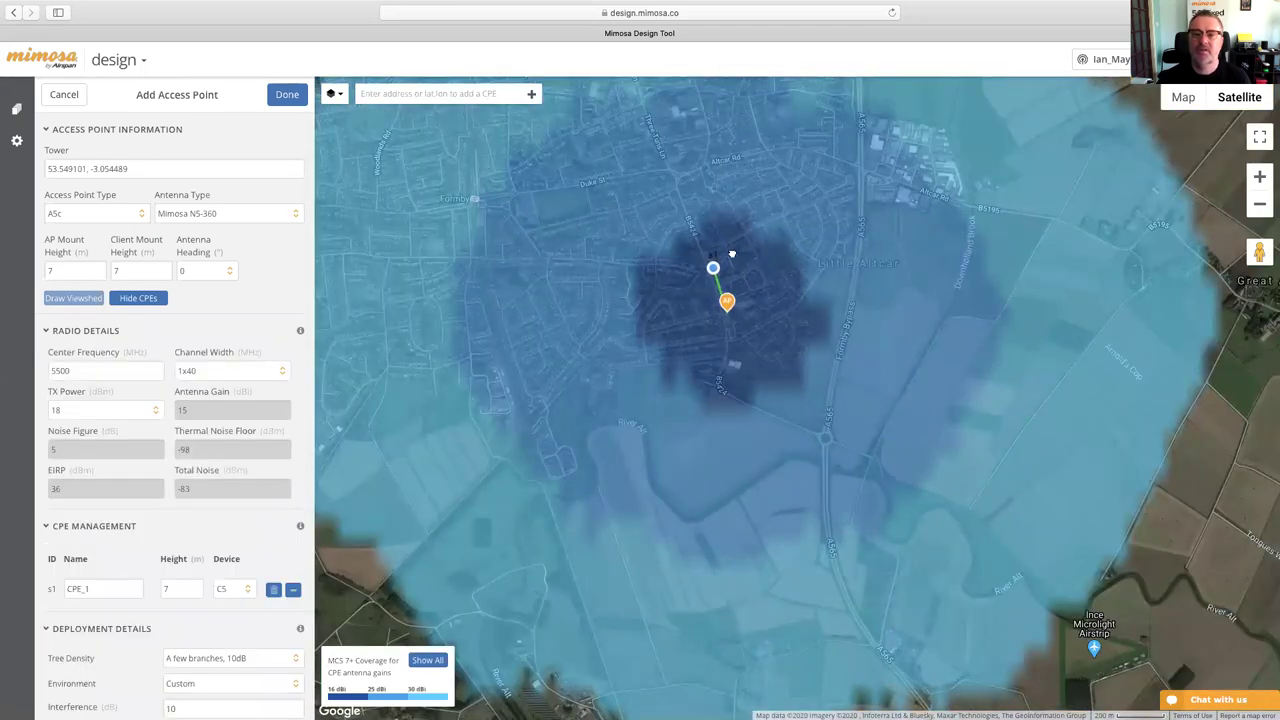
{"action": "left_click_drag", "start_coordinate": [731, 251], "coordinate": [741, 303]}
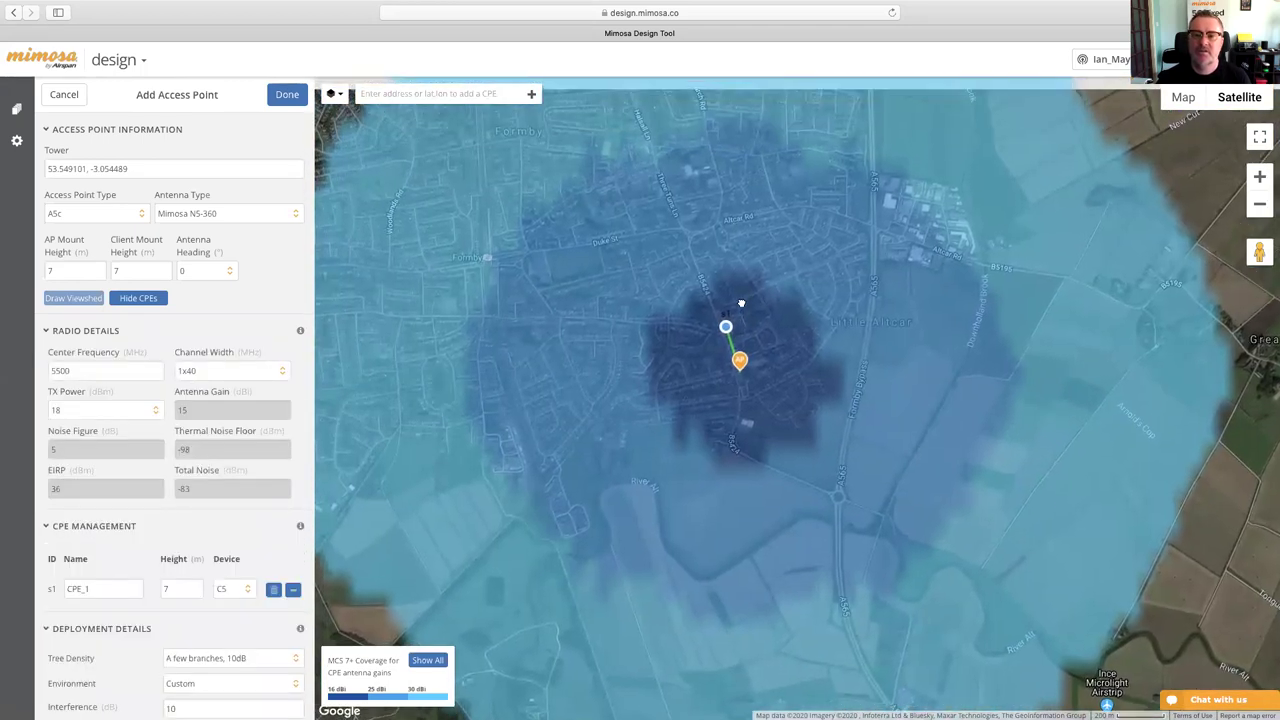
{"action": "left_click", "coordinate": [683, 232]}
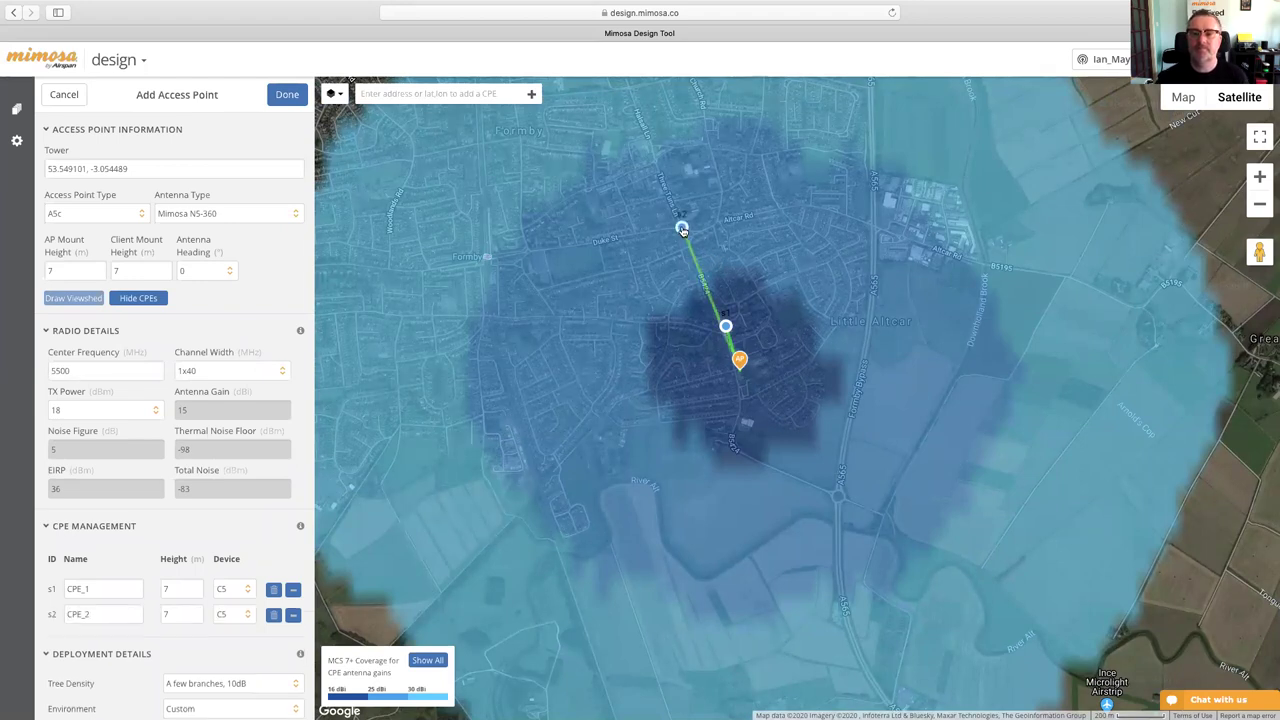
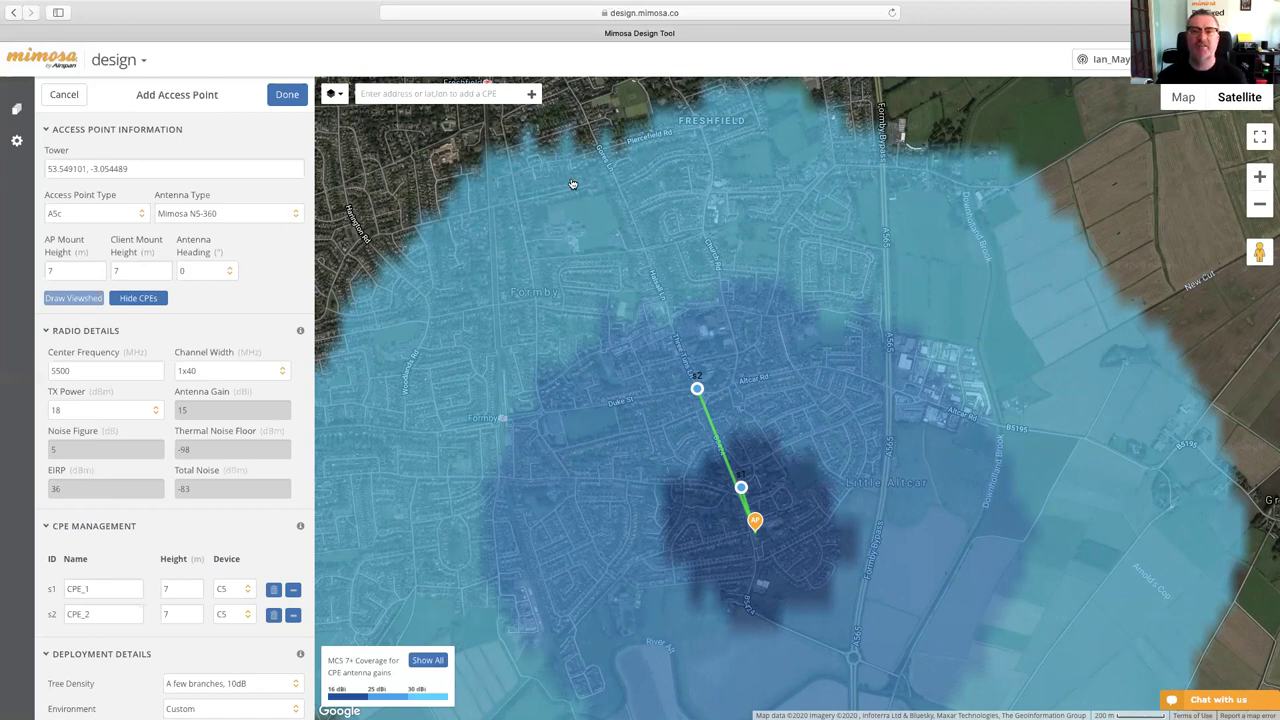
- Place CPE_3 near Freshfield, linking 1850 m out with C5c 30dBi at MCS 7
{"action": "left_click", "coordinate": [513, 171]}
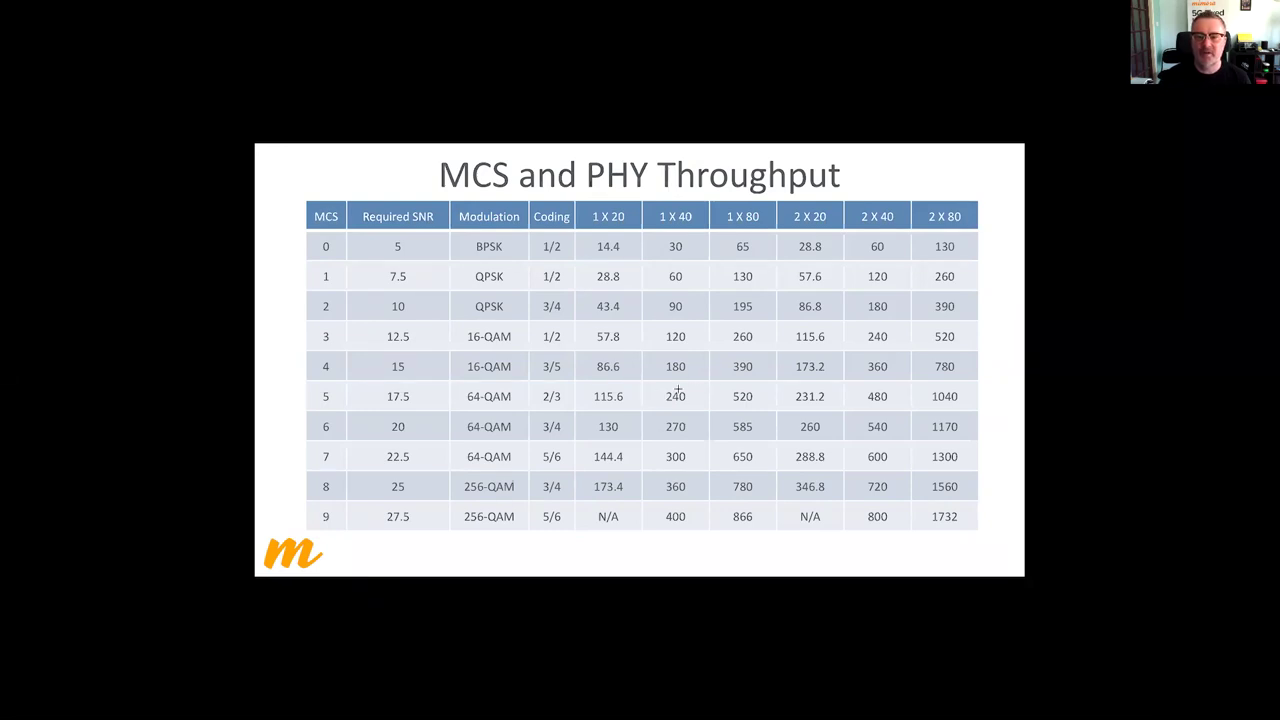
{"action": "key", "text": "super+Tab"}
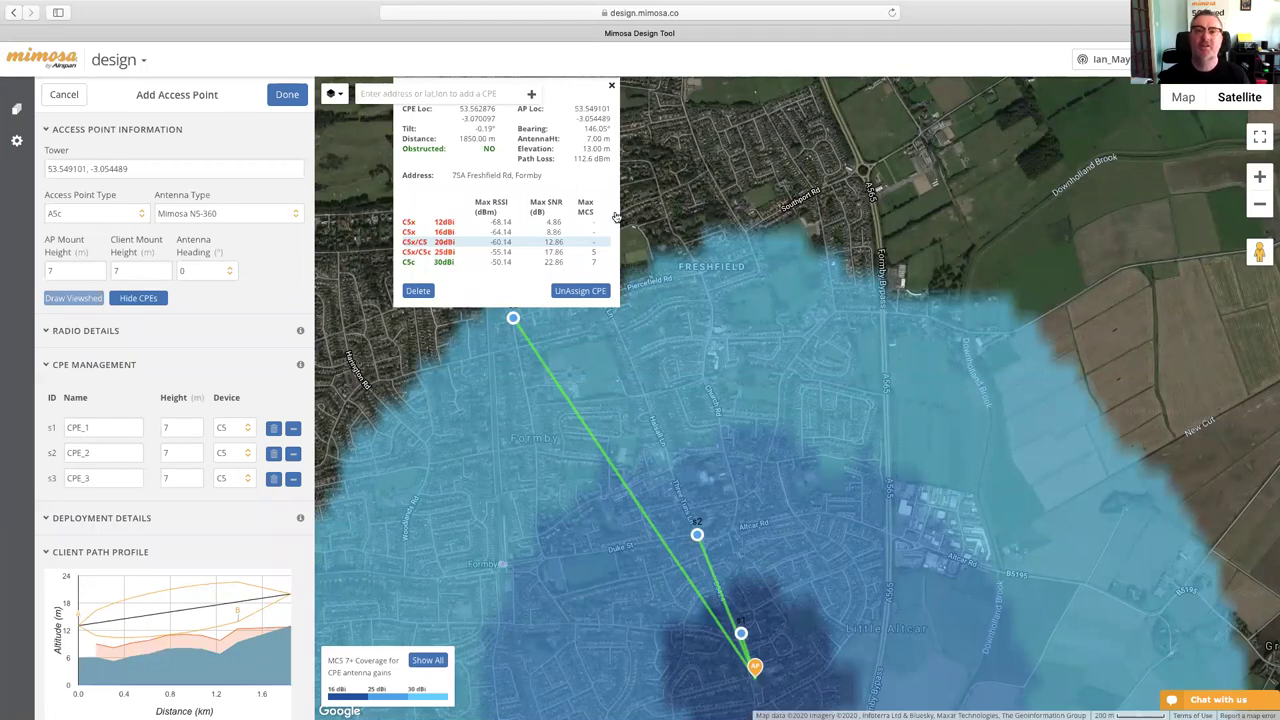
- Close CPE_3's details and pan and zoom out to the Formby coastline coverage area
{"action": "left_click", "coordinate": [610, 85]}
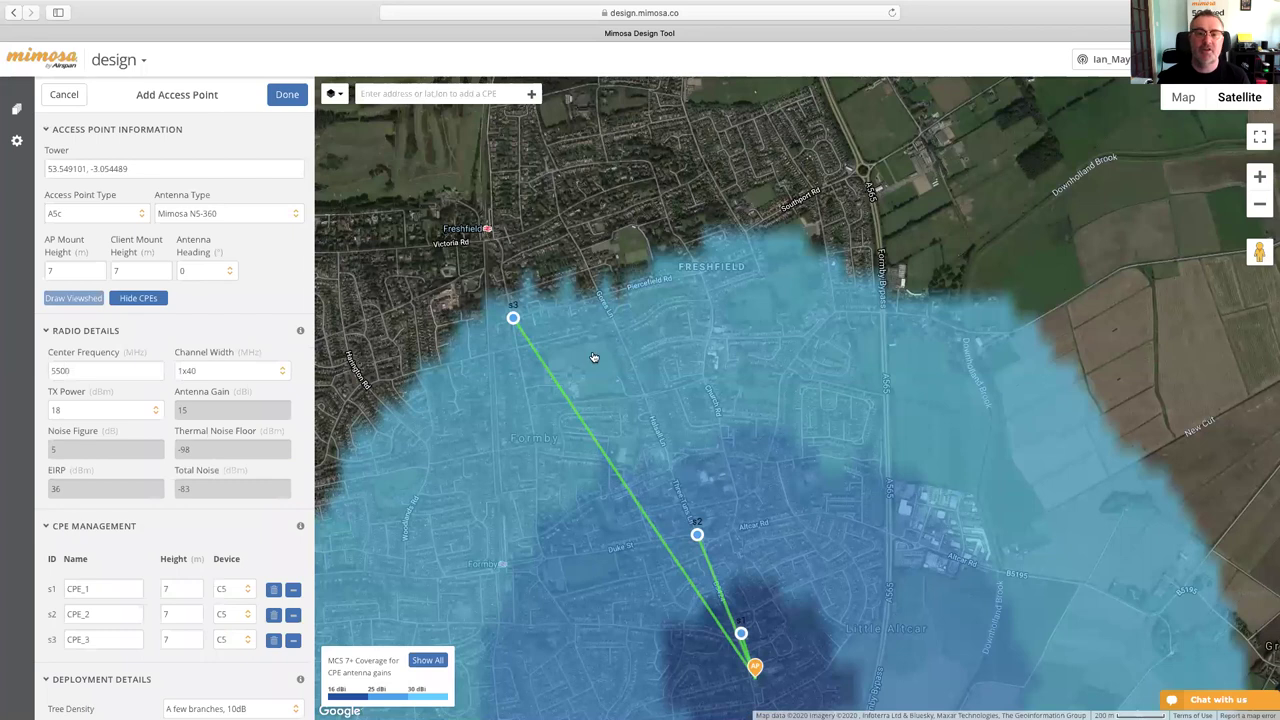
{"action": "left_click_drag", "start_coordinate": [594, 358], "coordinate": [757, 343]}
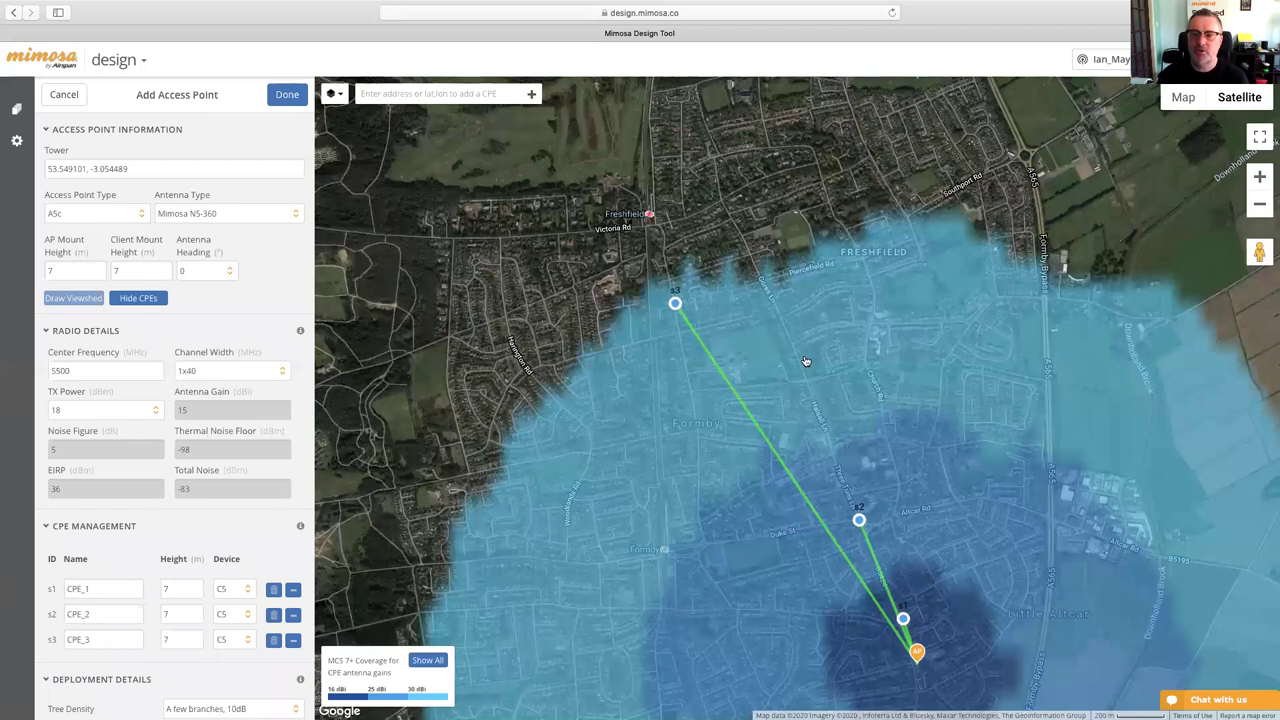
{"action": "scroll", "coordinate": [806, 361], "scroll_direction": "up", "scroll_amount": 2}
{"action": "scroll", "coordinate": [806, 361], "scroll_direction": "down", "scroll_amount": 3}
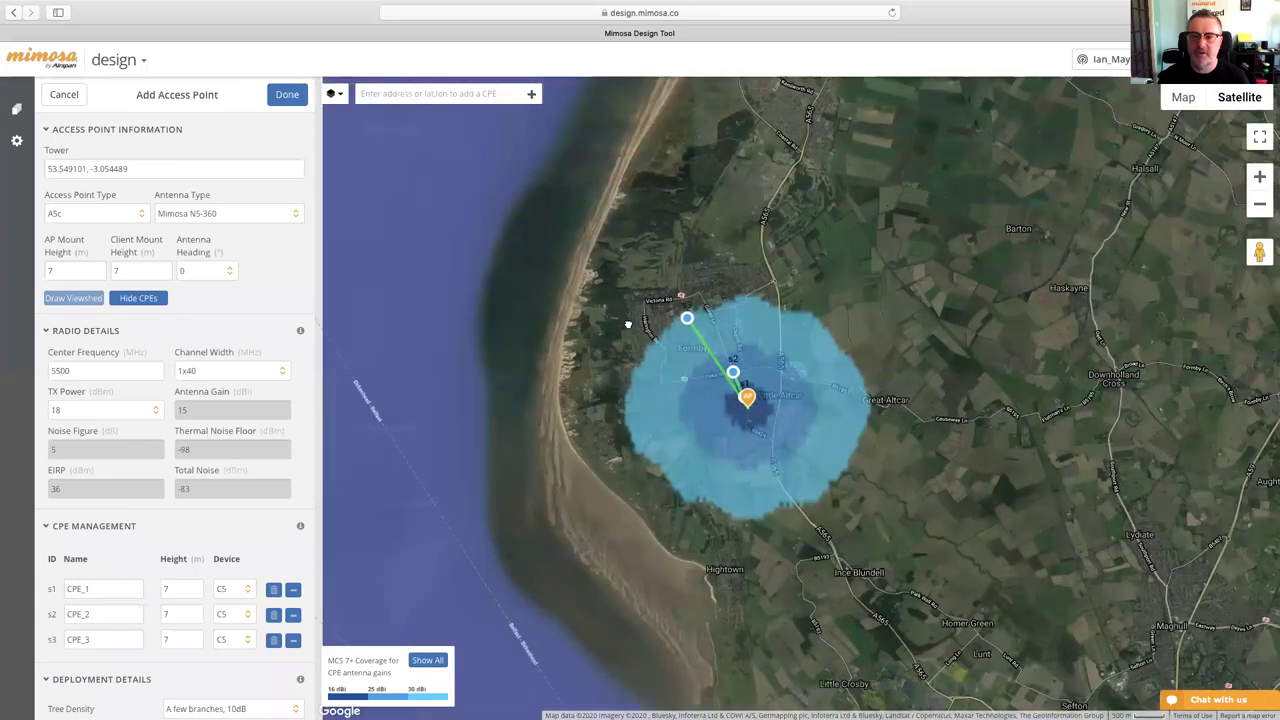
{"action": "scroll", "coordinate": [700, 358], "scroll_direction": "up", "scroll_amount": 5}
{"action": "left_click_drag", "start_coordinate": [723, 360], "coordinate": [980, 358]}
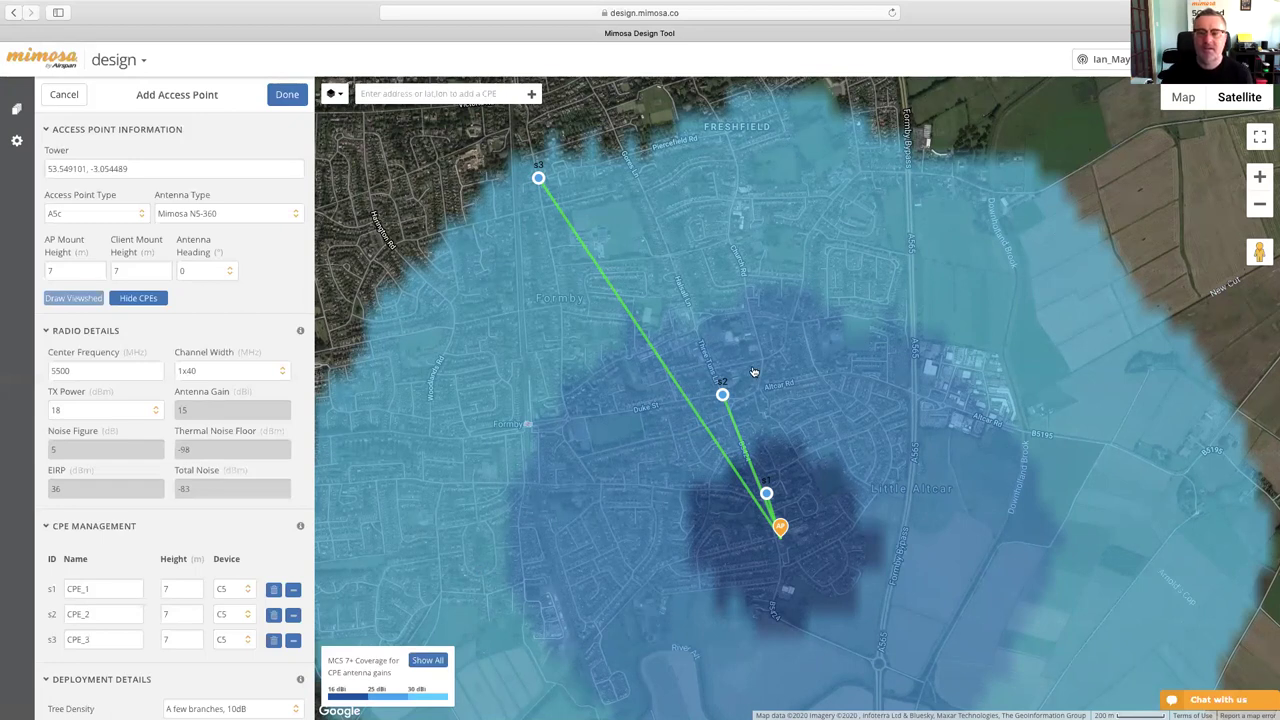
{"action": "scroll", "coordinate": [748, 368], "scroll_direction": "up", "scroll_amount": 2}
{"action": "scroll", "coordinate": [754, 372], "scroll_direction": "down", "scroll_amount": 3}
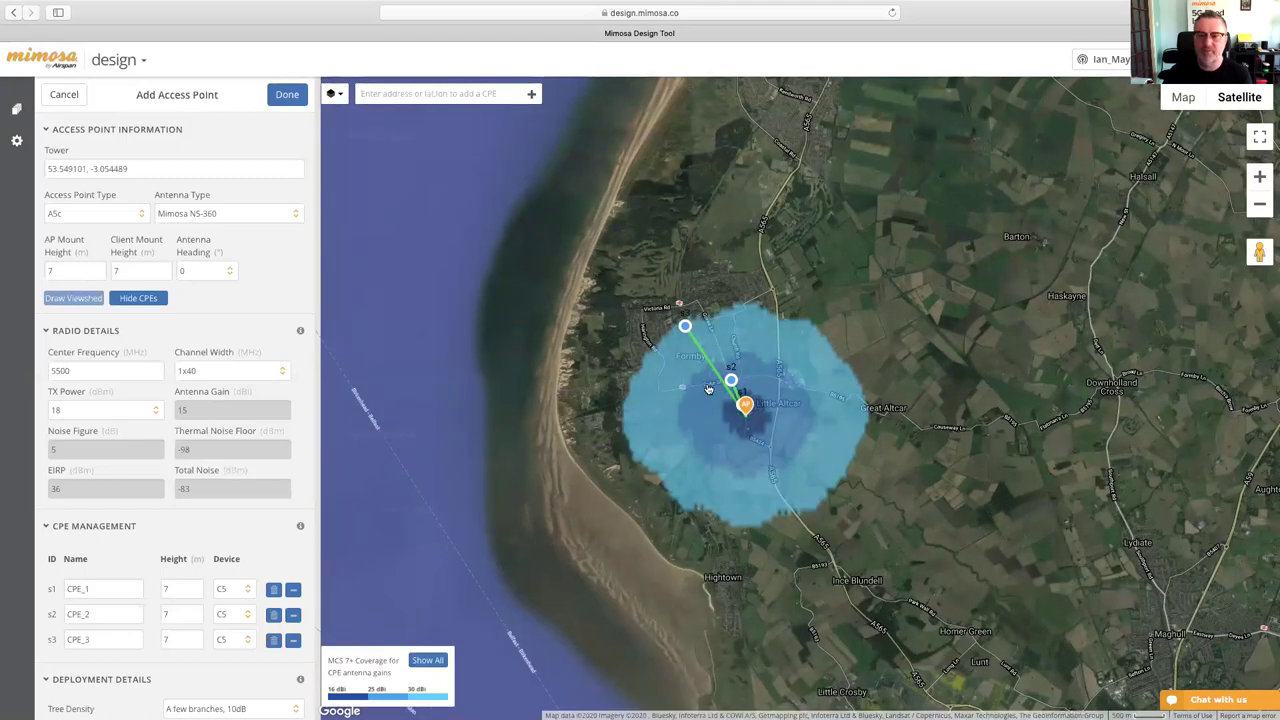
- Switch the access point antenna to Mimosa N5-45 x4, redraw coverage, and recheck CPE_3's signal
{"action": "left_click", "coordinate": [242, 222]}
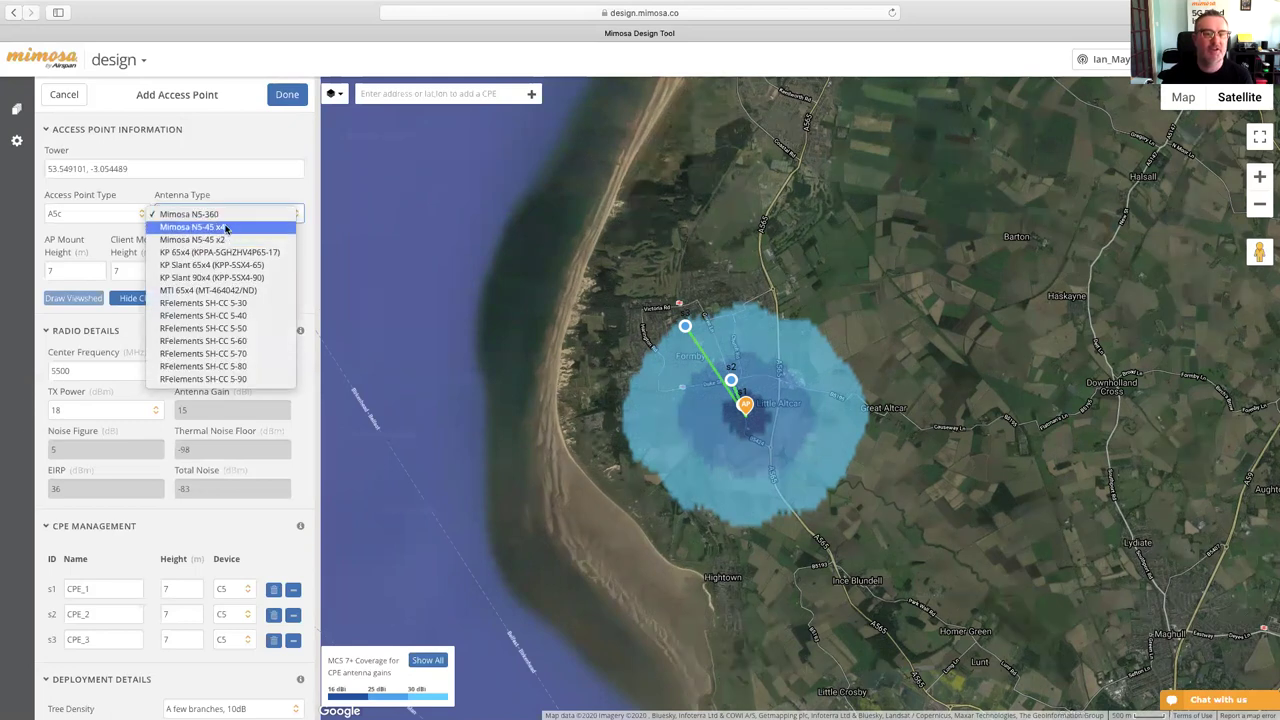
{"action": "left_click", "coordinate": [238, 227]}
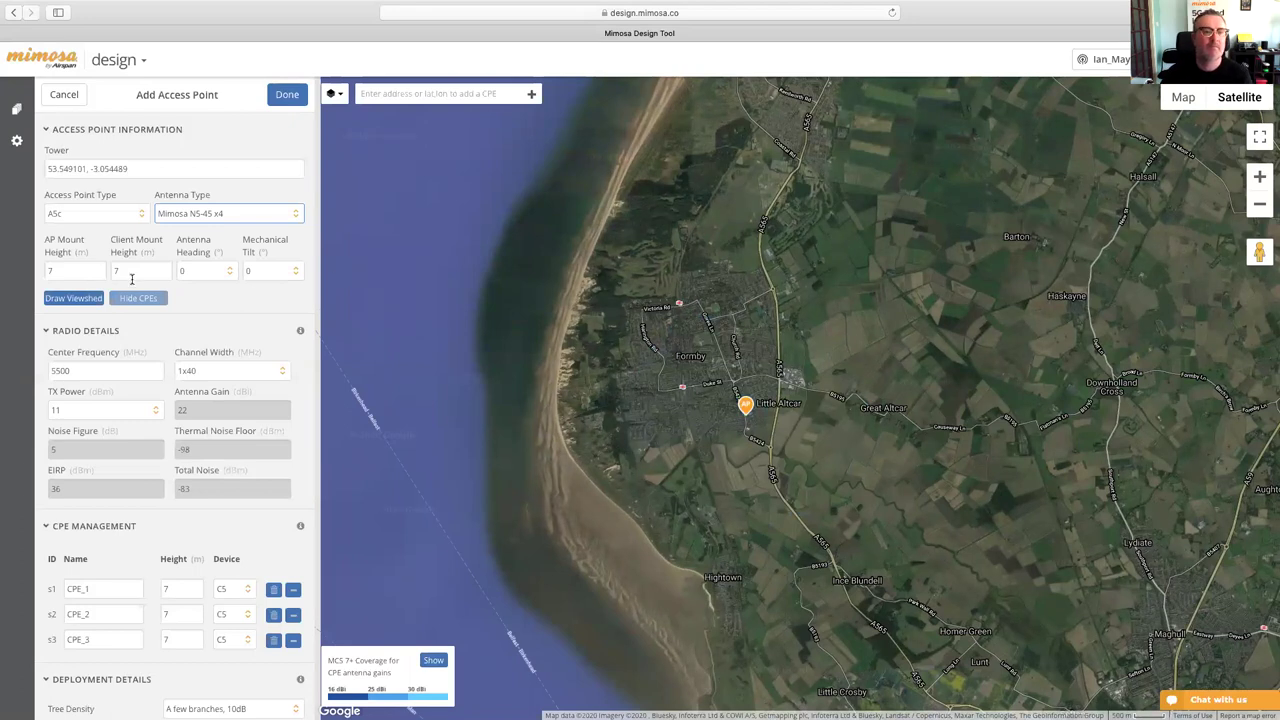
{"action": "left_click", "coordinate": [84, 298]}
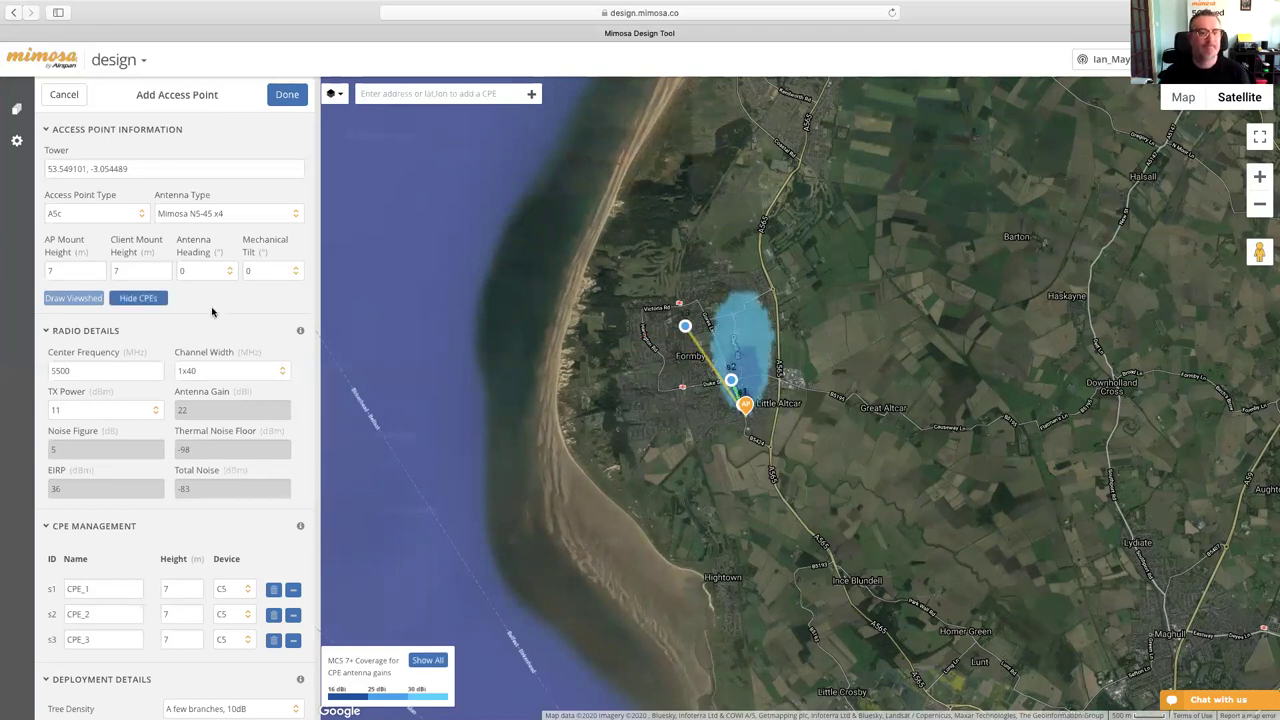
{"action": "left_click_drag", "start_coordinate": [803, 348], "coordinate": [776, 356]}
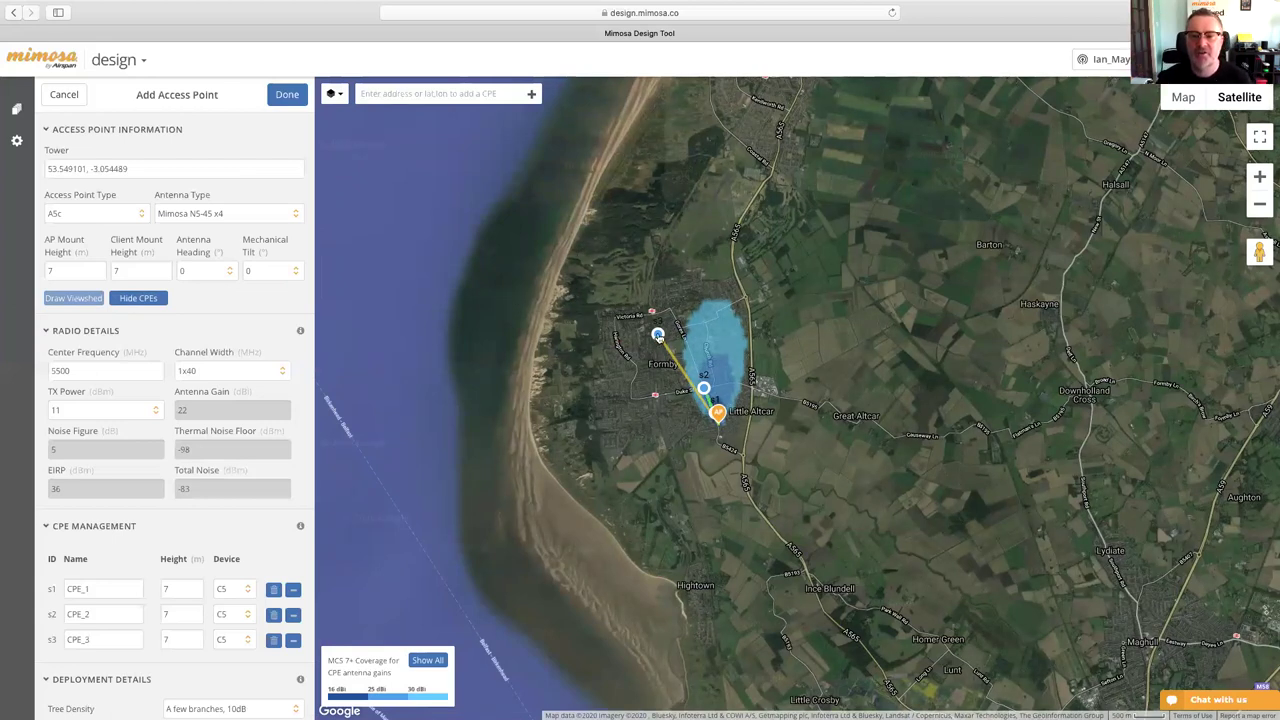
{"action": "left_click", "coordinate": [658, 335]}
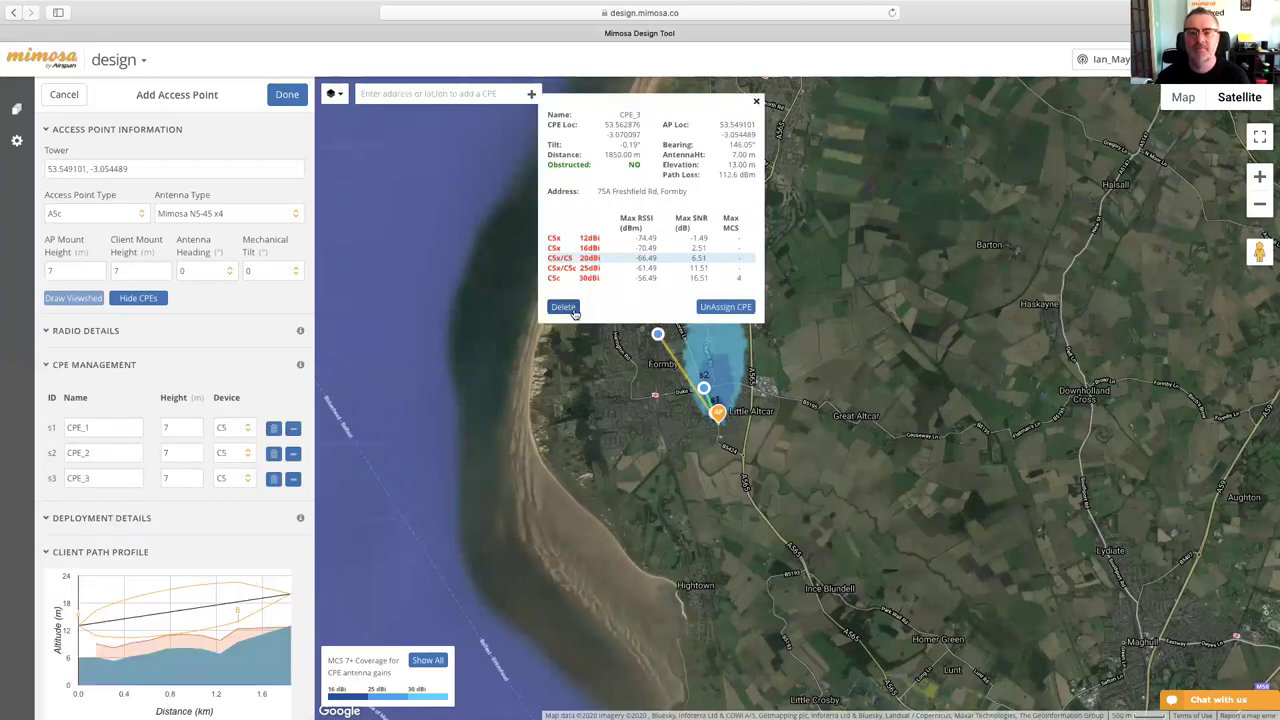
{"action": "left_click", "coordinate": [757, 103]}
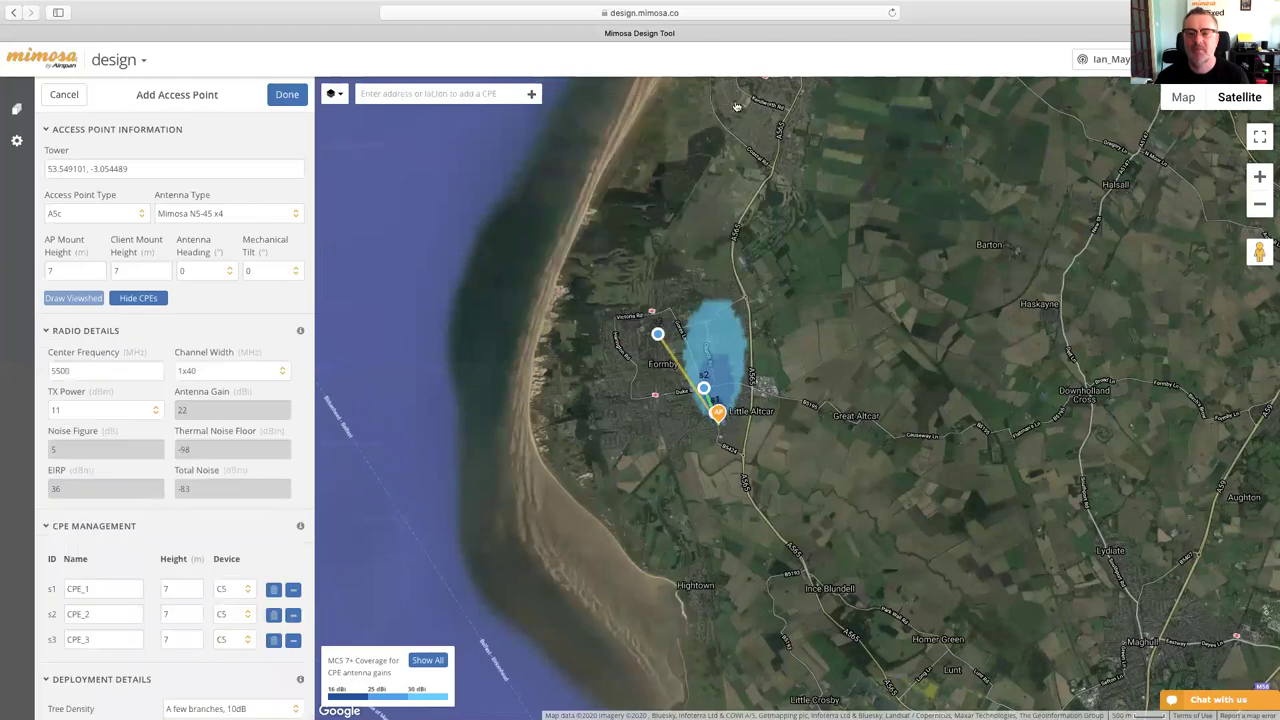
{"action": "left_click", "coordinate": [61, 268]}
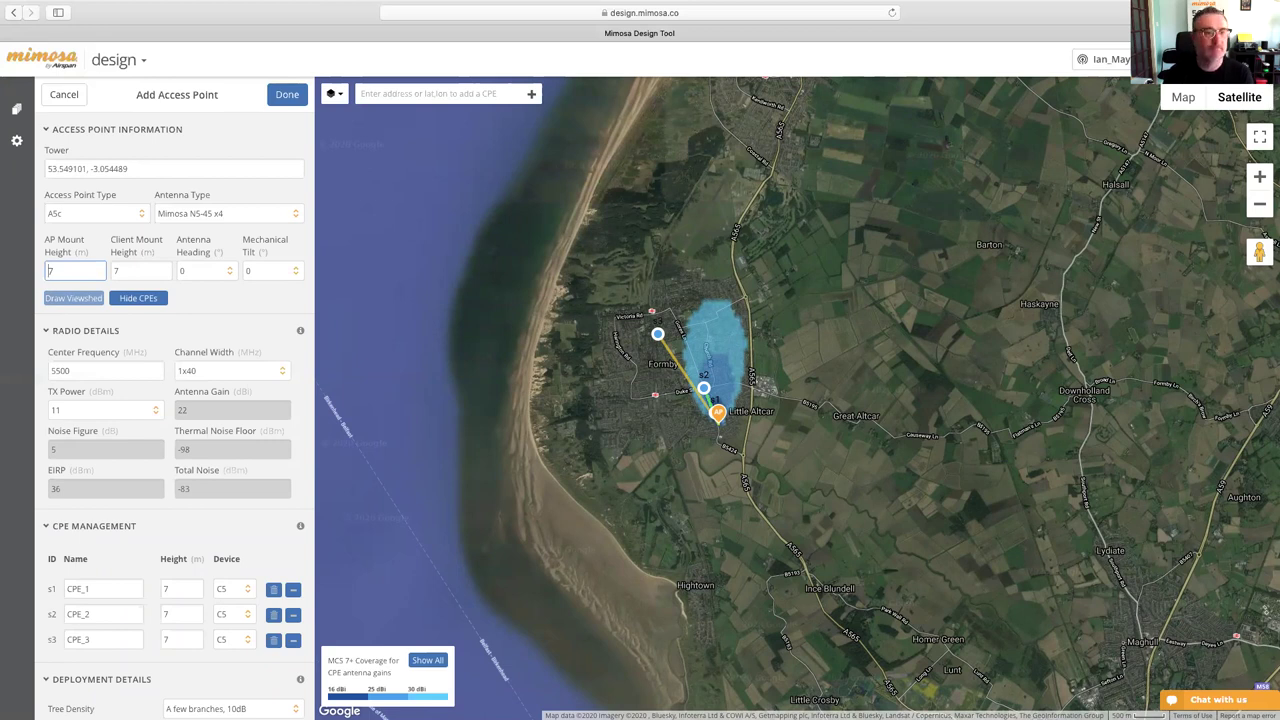
- Set the AP mount height to 57 m and redraw the coverage
{"action": "type", "text": "5"}
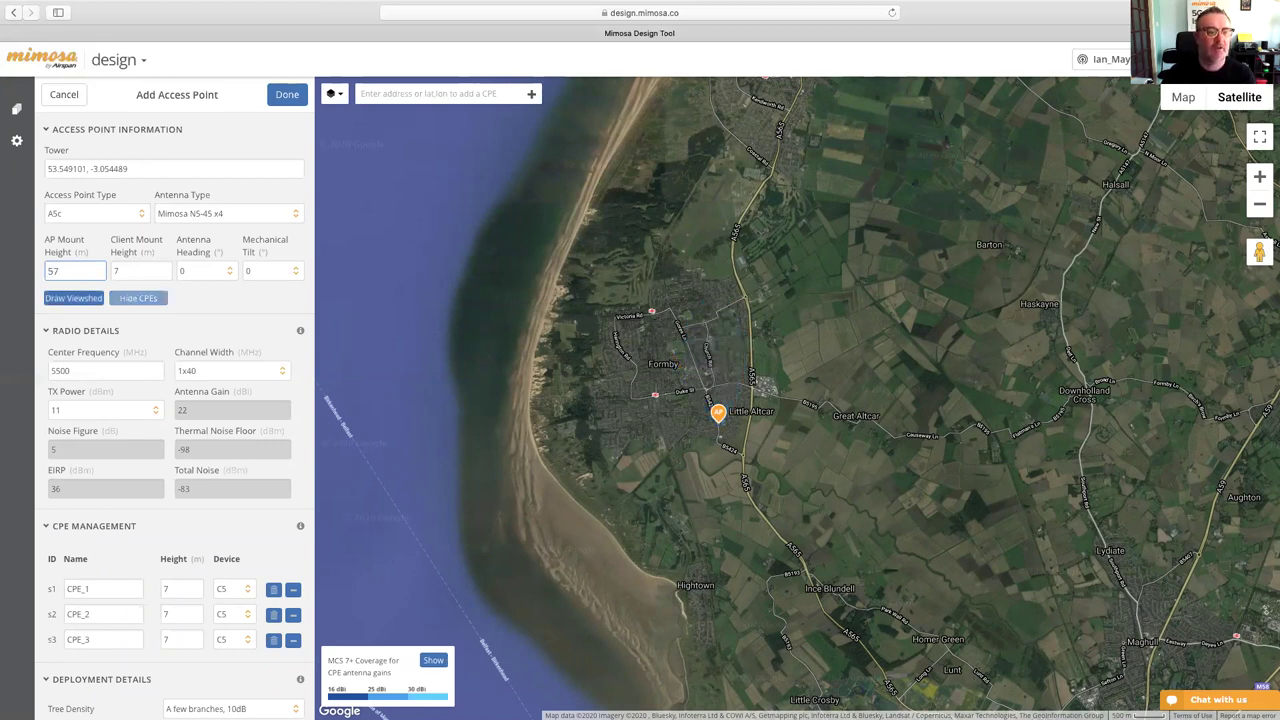
{"action": "left_click", "coordinate": [206, 557]}
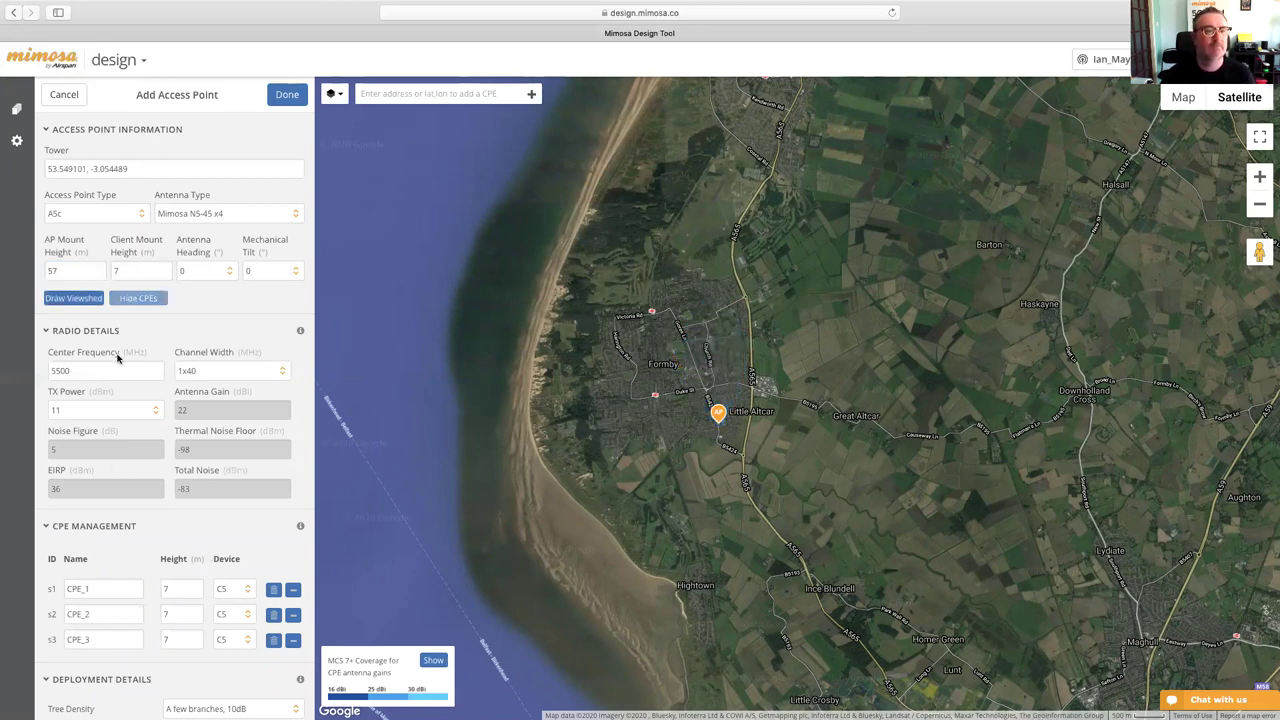
{"action": "left_click", "coordinate": [86, 291]}
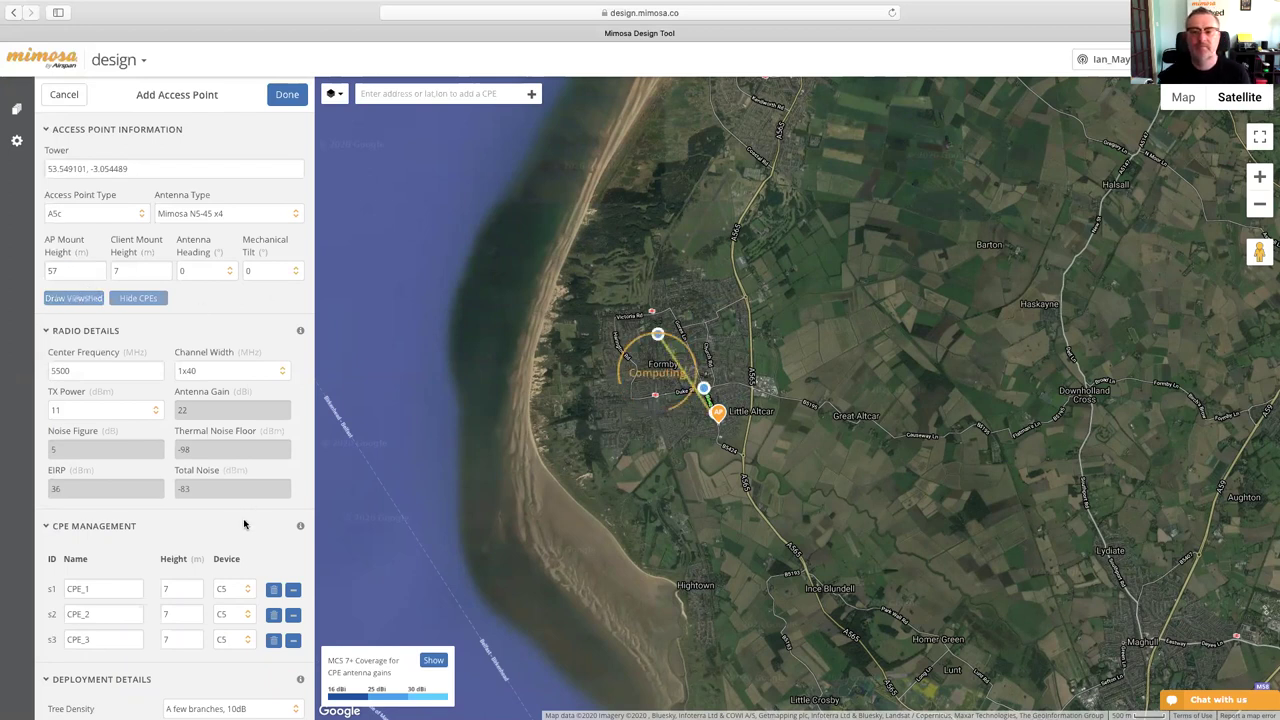
- Set tree density to Line of sight and environment to Rural, redraw coverage, and finish the access point
{"action": "scroll", "coordinate": [244, 525], "scroll_direction": "down", "scroll_amount": 2}
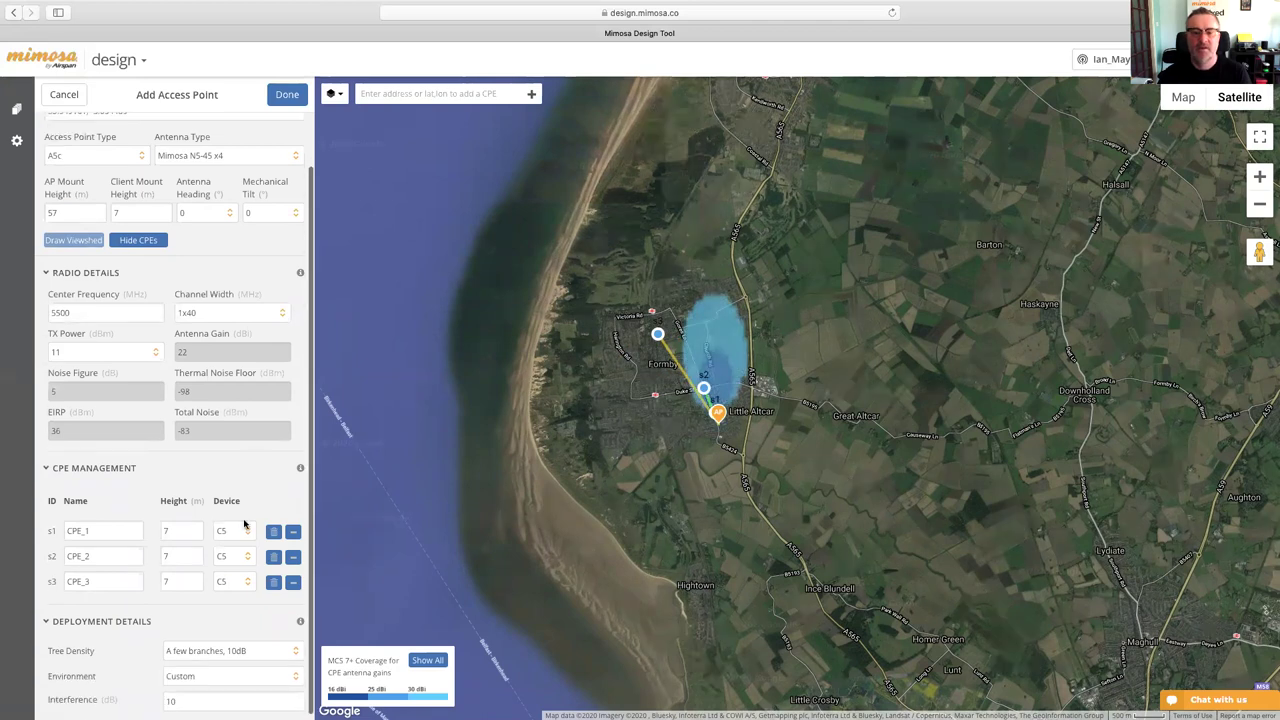
{"action": "left_click", "coordinate": [248, 646]}
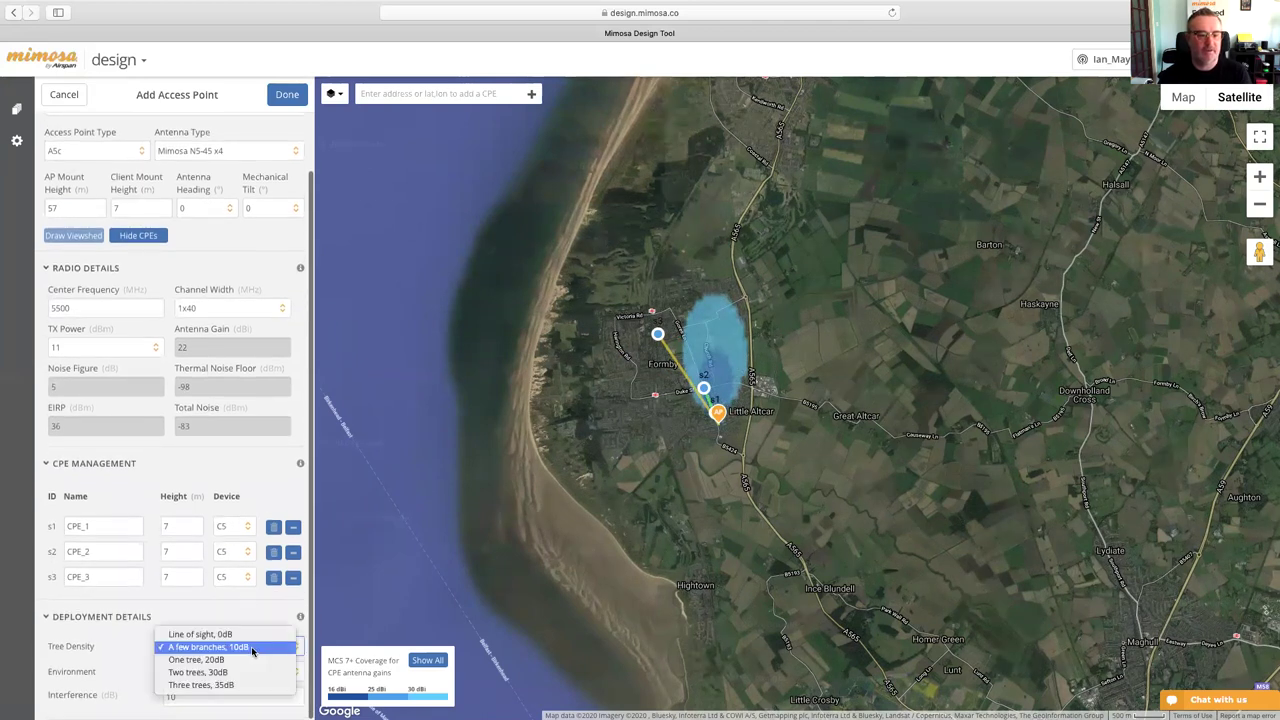
{"action": "left_click", "coordinate": [250, 636]}
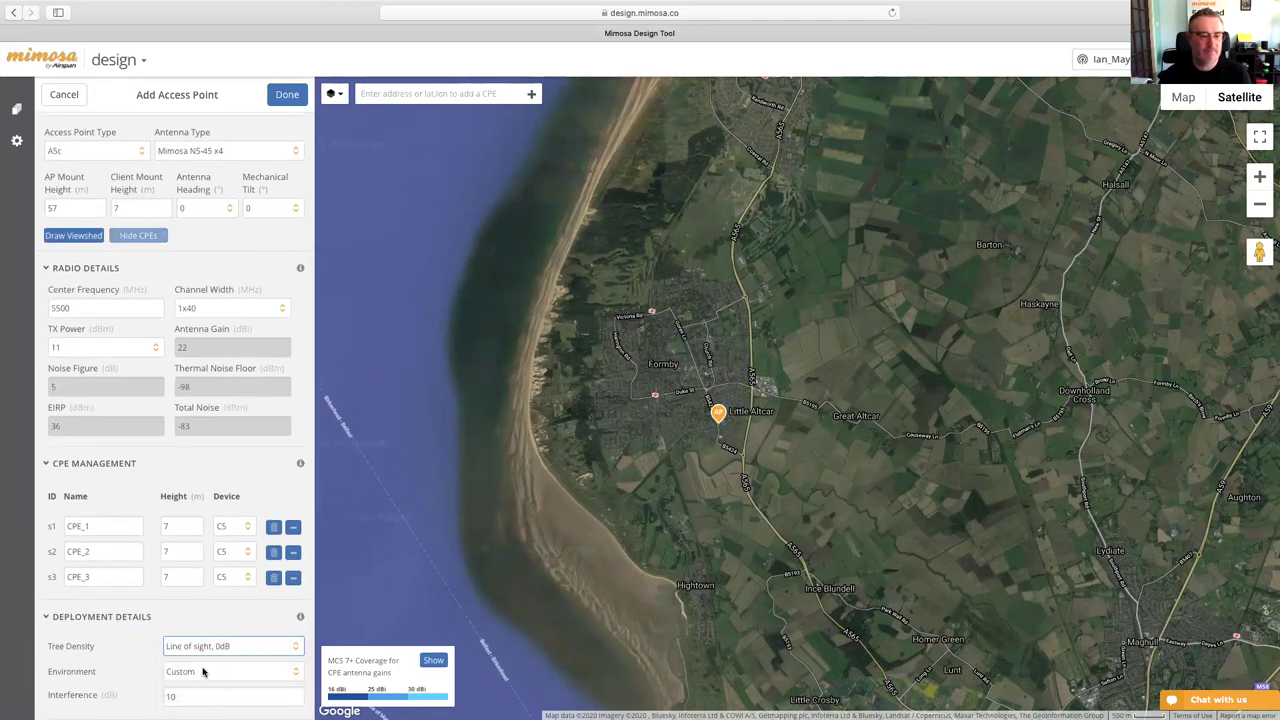
{"action": "left_click", "coordinate": [222, 672]}
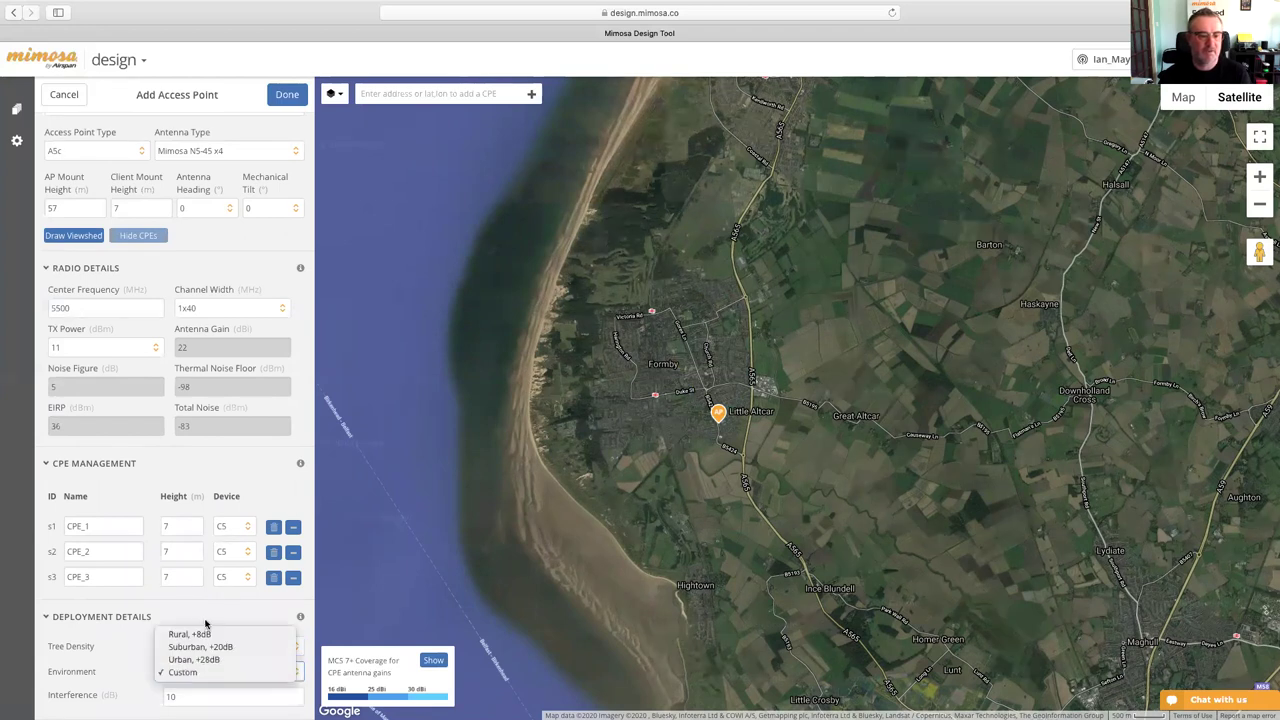
{"action": "key", "text": "Escape"}
{"action": "scroll", "coordinate": [208, 637], "scroll_direction": "up", "scroll_amount": 1}
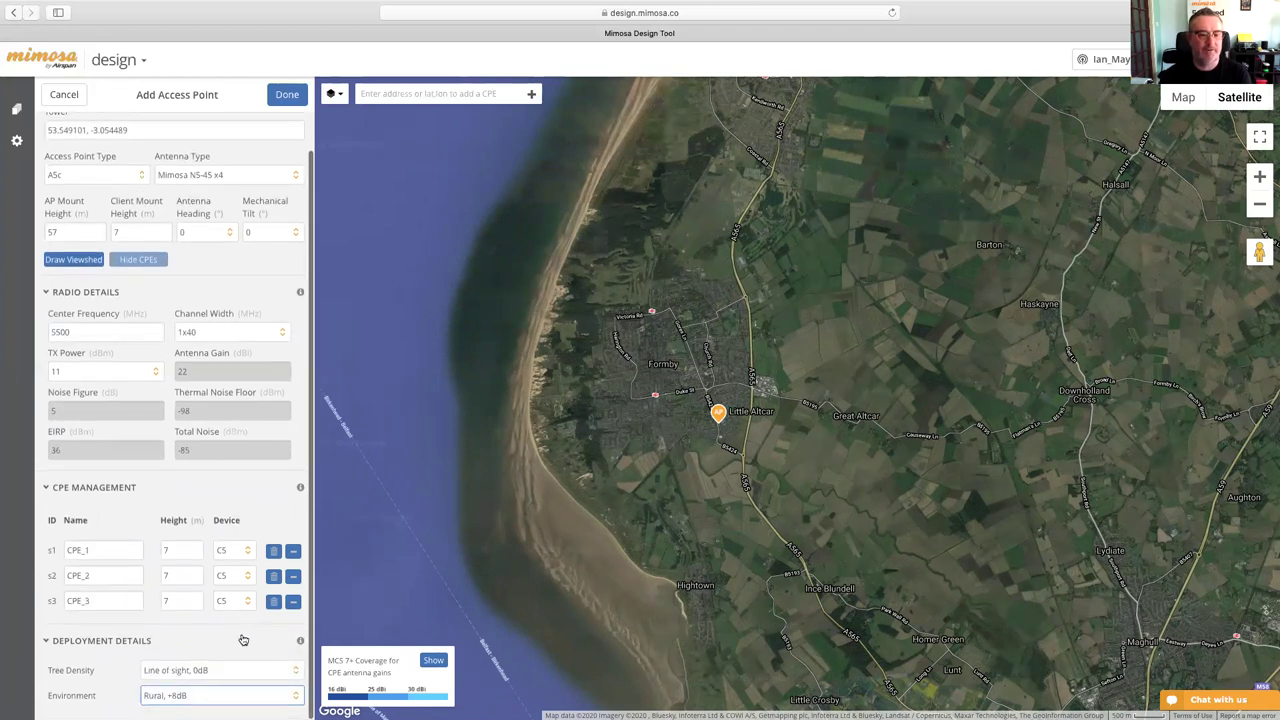
{"action": "scroll", "coordinate": [244, 641], "scroll_direction": "up", "scroll_amount": 2}
{"action": "scroll", "coordinate": [235, 625], "scroll_direction": "down", "scroll_amount": 1}
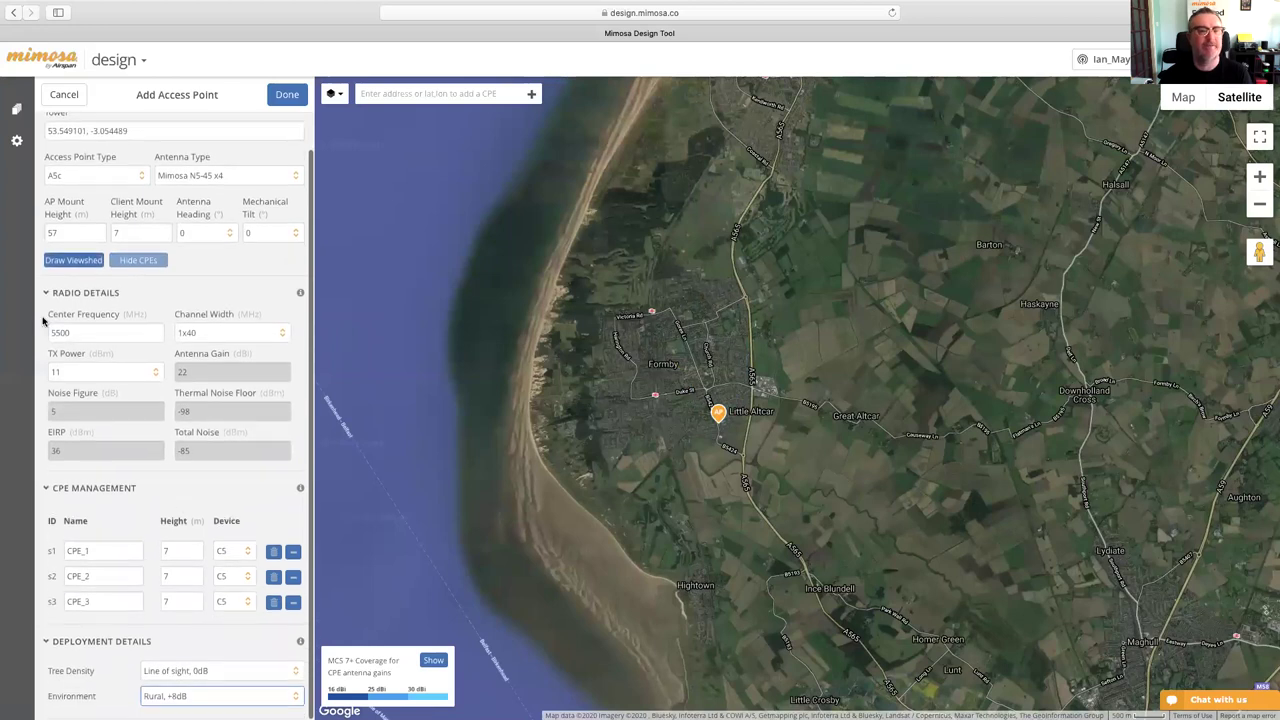
{"action": "left_click", "coordinate": [89, 262]}
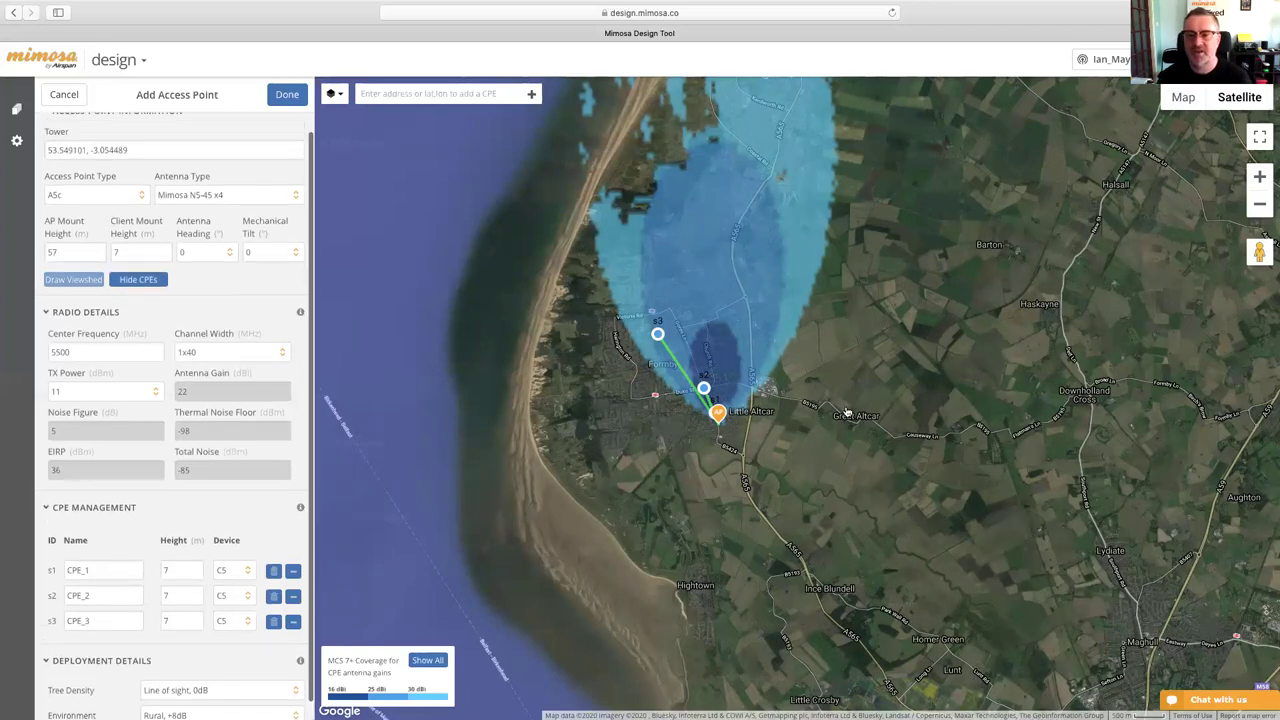
{"action": "scroll", "coordinate": [844, 408], "scroll_direction": "up", "scroll_amount": 2}
{"action": "scroll", "coordinate": [844, 408], "scroll_direction": "up", "scroll_amount": 1}
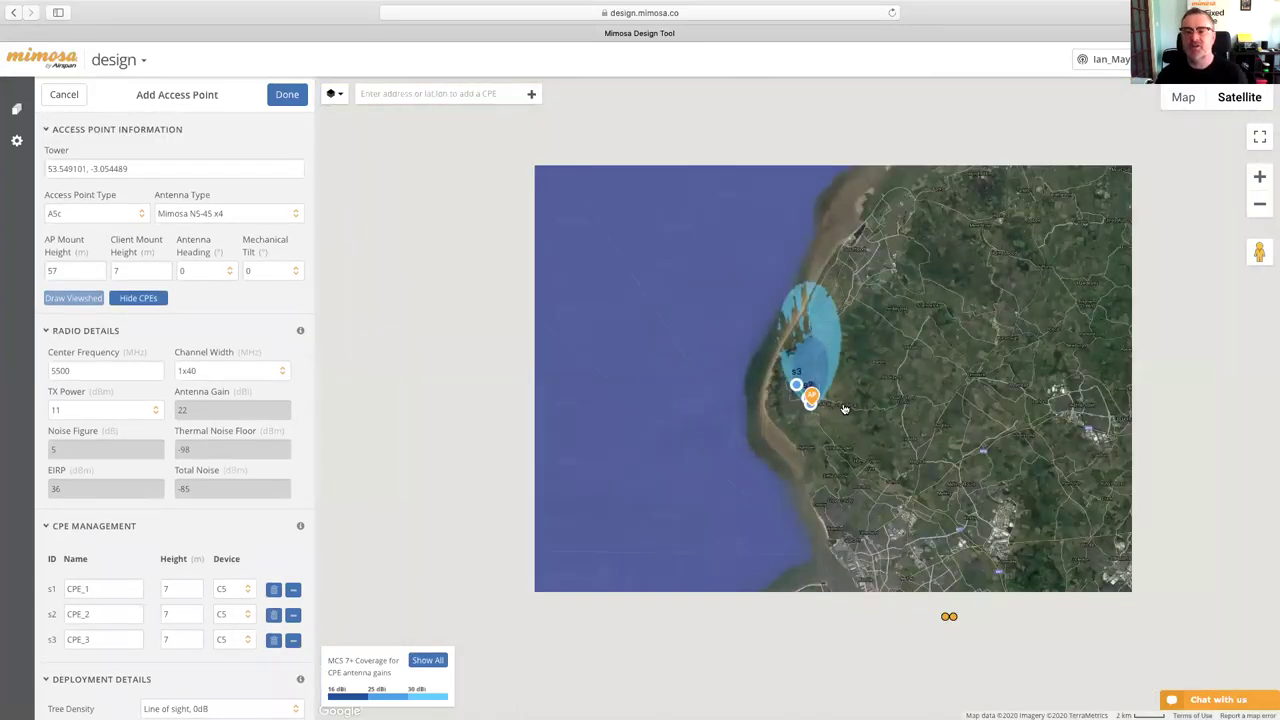
{"action": "scroll", "coordinate": [844, 408], "scroll_direction": "down", "scroll_amount": 1}
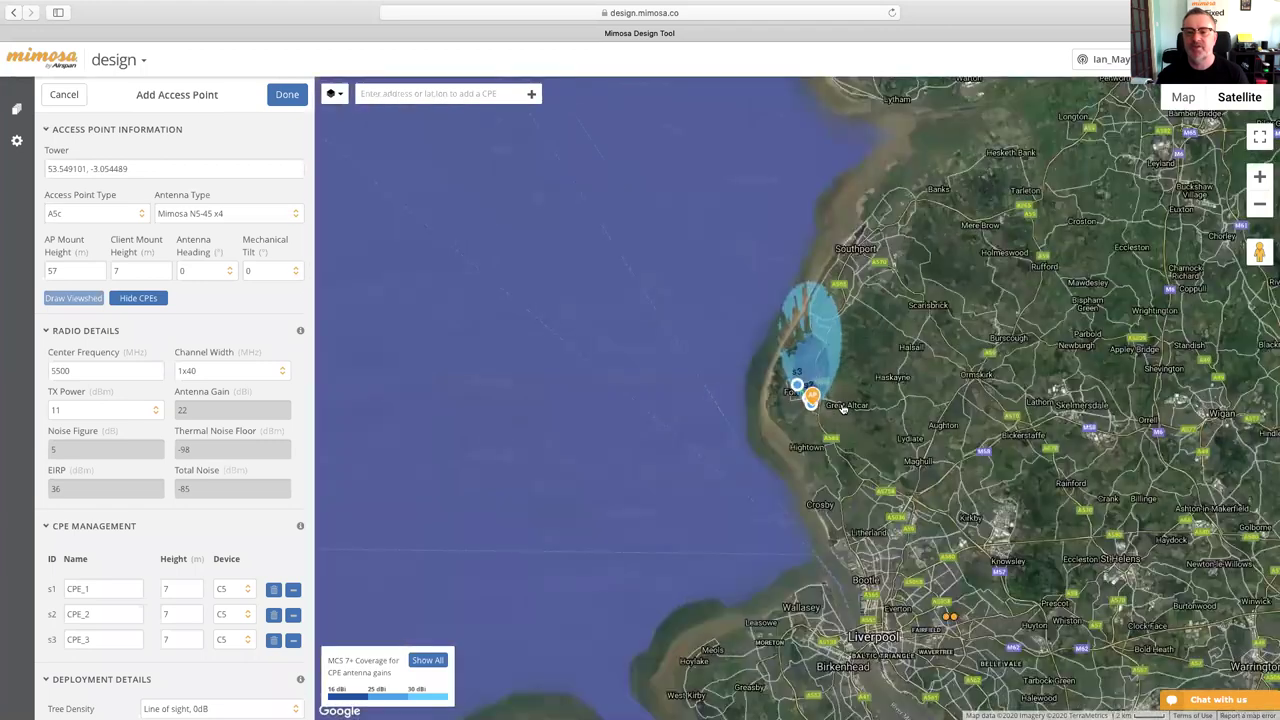
{"action": "scroll", "coordinate": [844, 408], "scroll_direction": "down", "scroll_amount": 2}
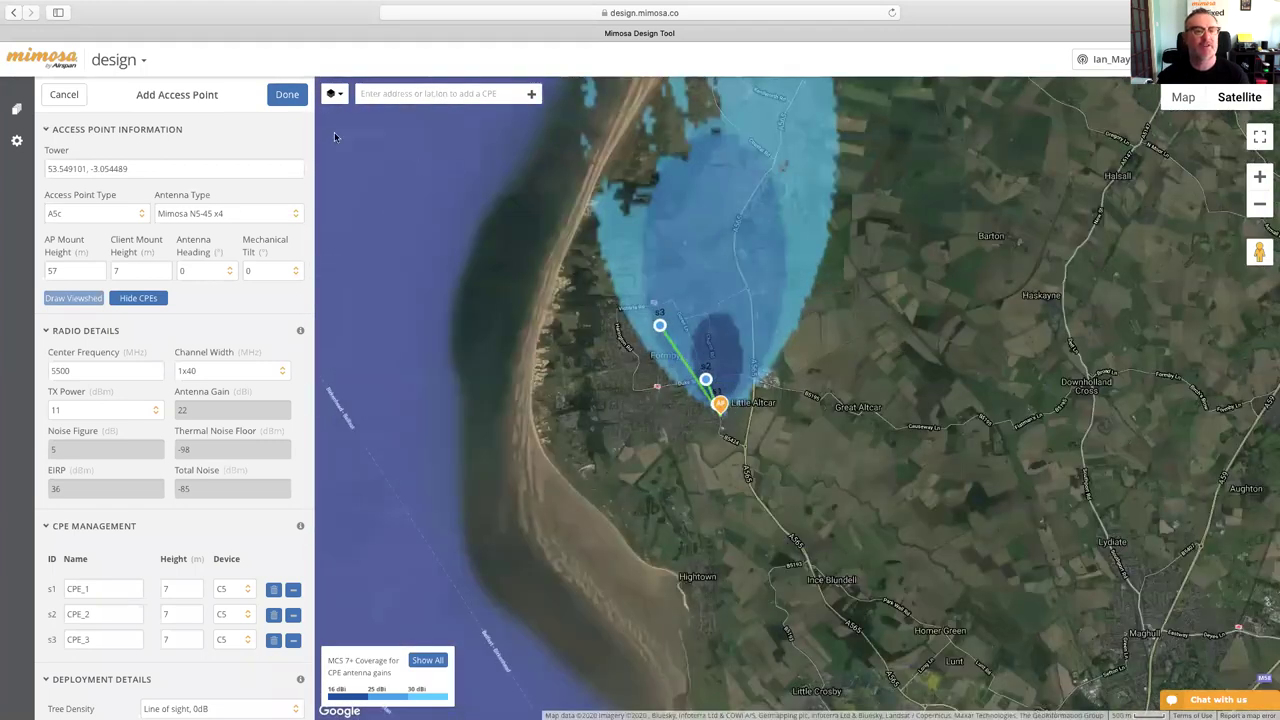
{"action": "left_click", "coordinate": [287, 97]}
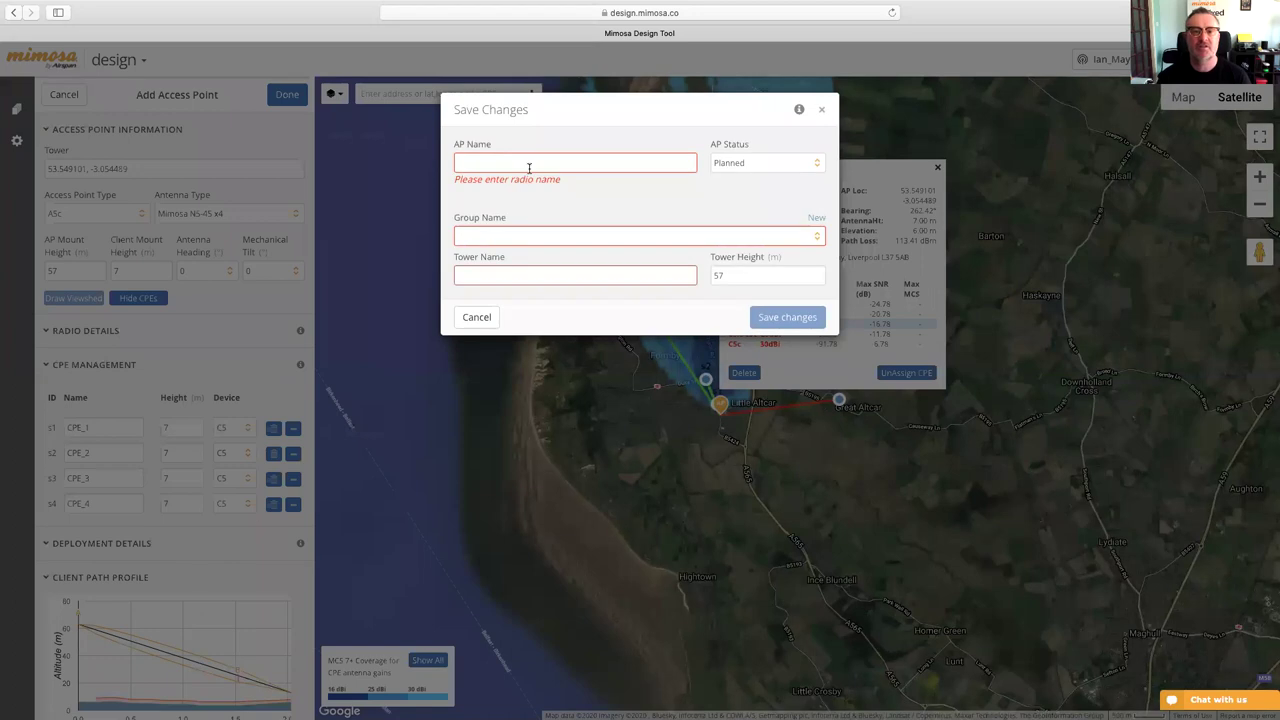
- Name the access point 'Ian AP' and create and select a new group 'Training'
{"action": "type", "text": "Ian AP"}
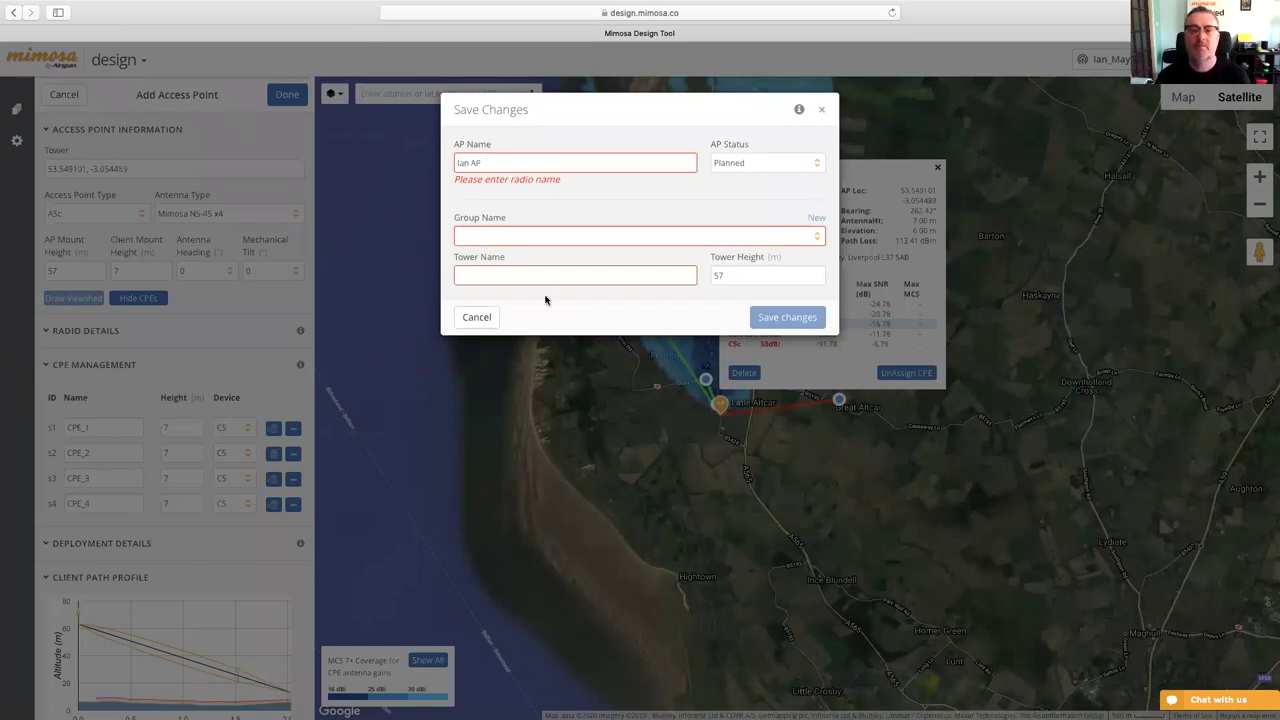
{"action": "left_click", "coordinate": [818, 217]}
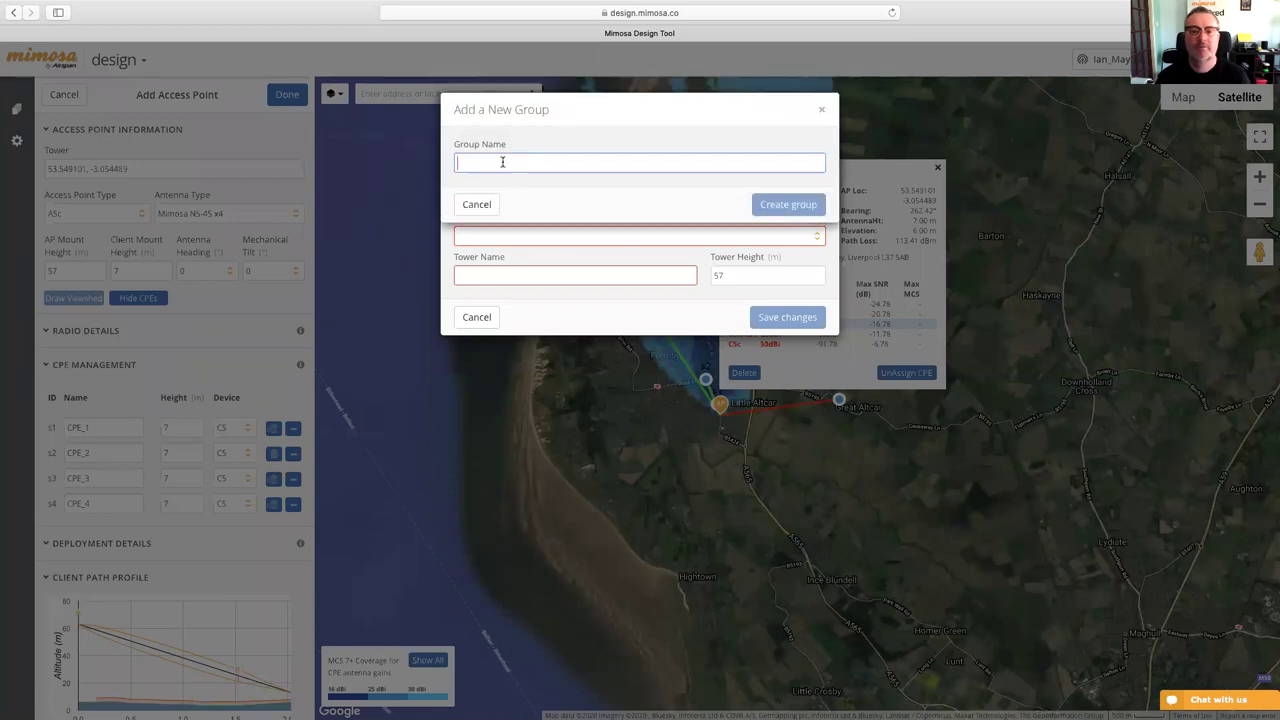
{"action": "type", "text": "Tra"}
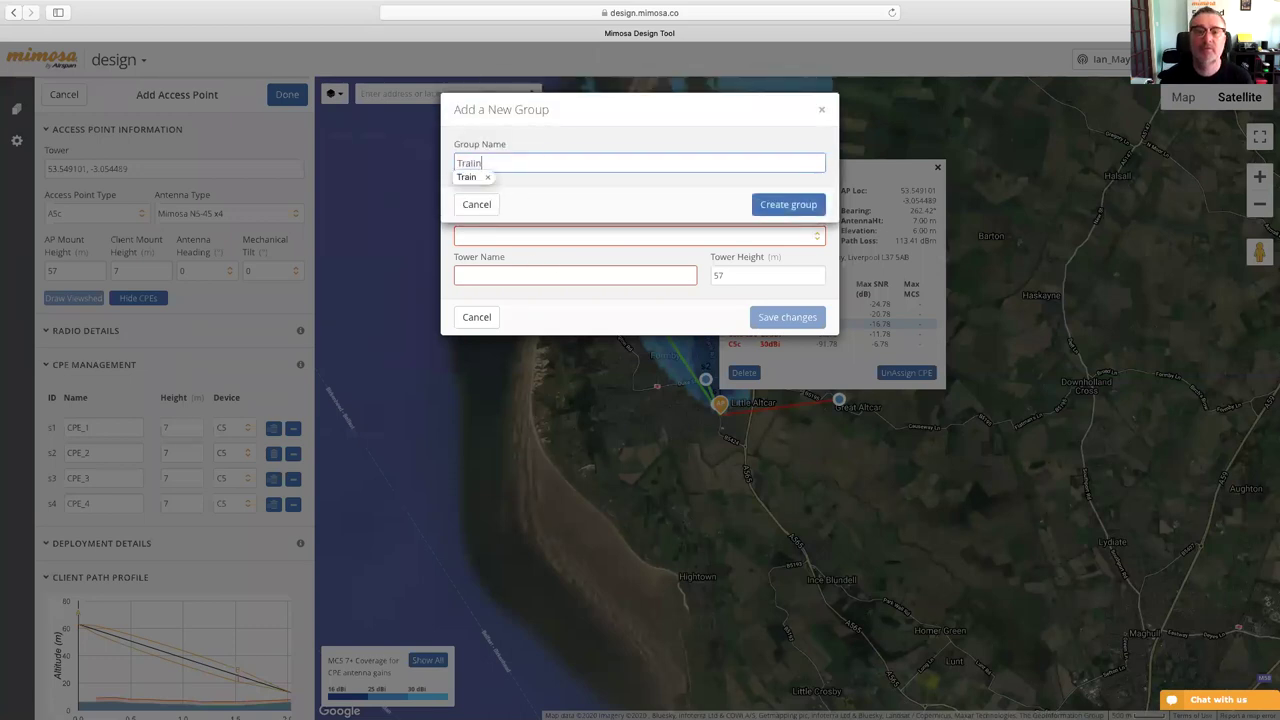
{"action": "type", "text": "inging"}
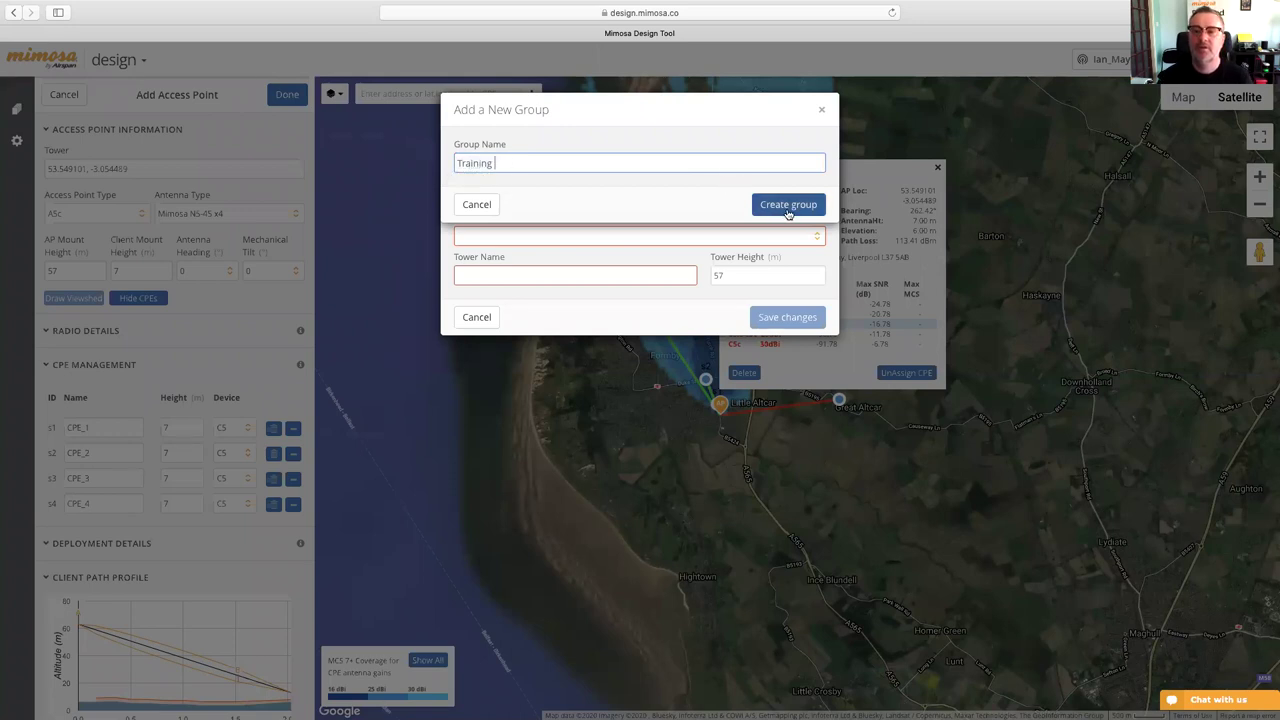
{"action": "left_click", "coordinate": [786, 205]}
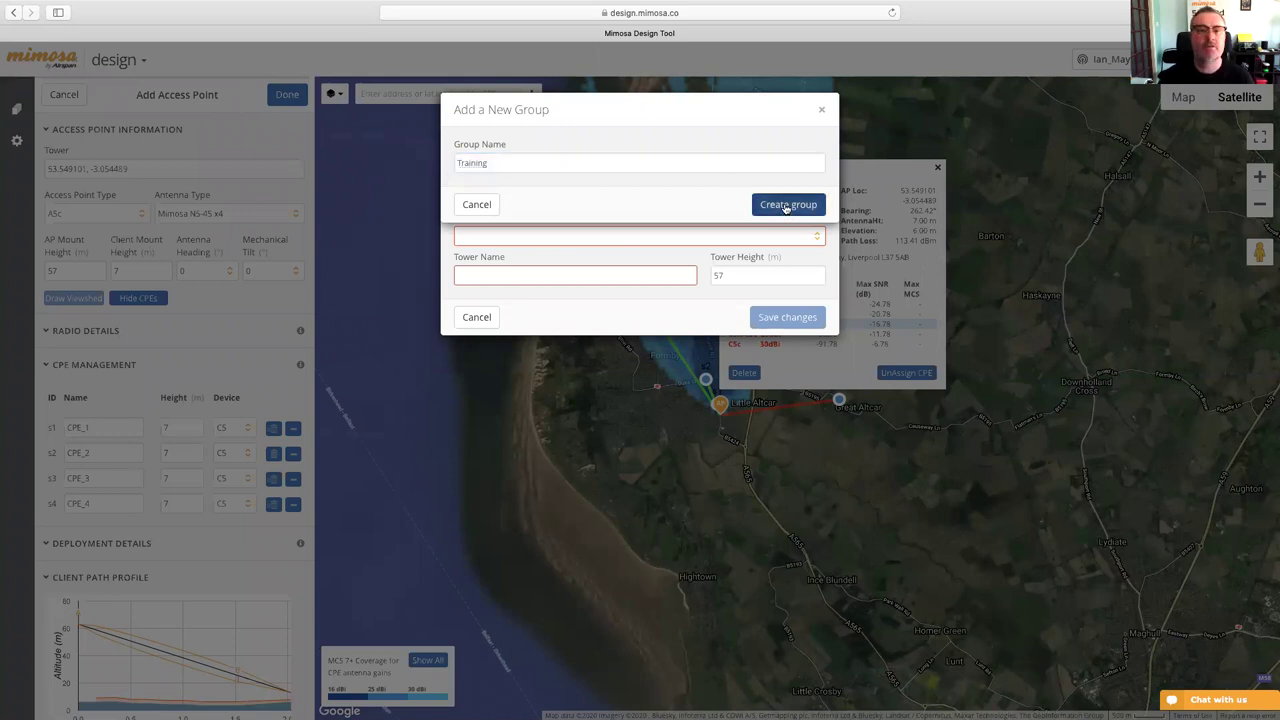
{"action": "left_click", "coordinate": [664, 240]}
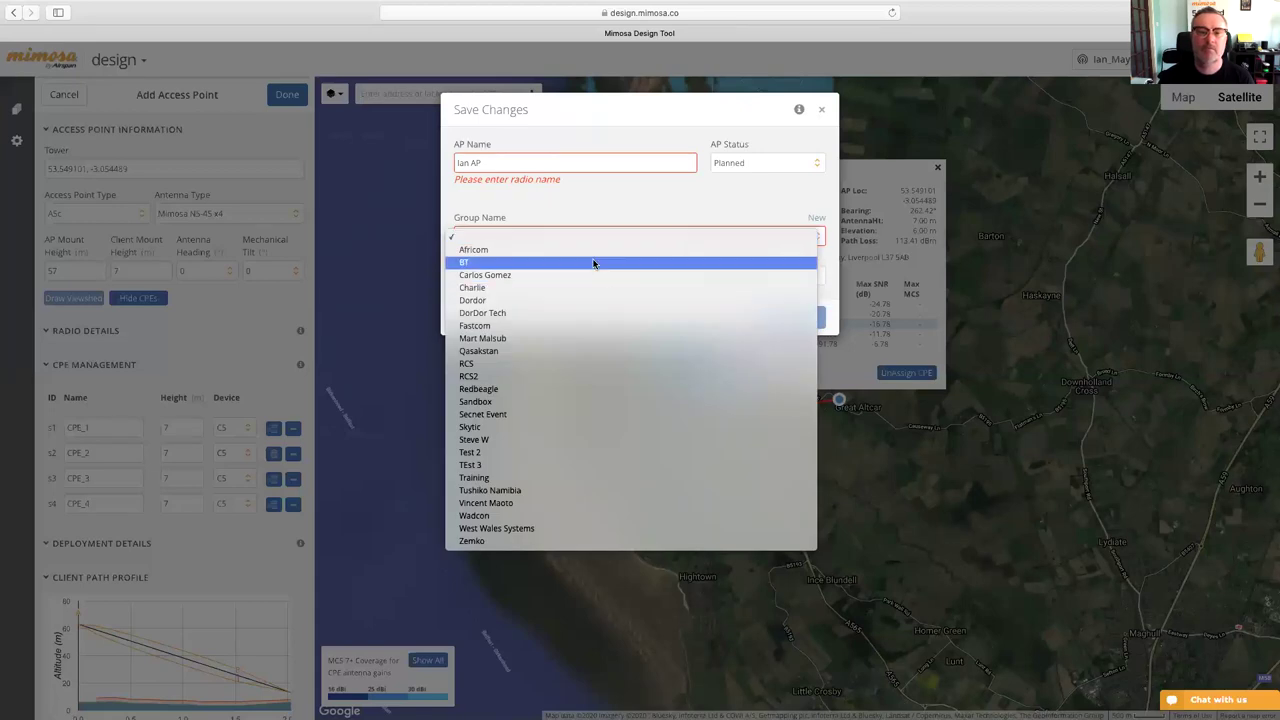
{"action": "key", "text": "Return"}
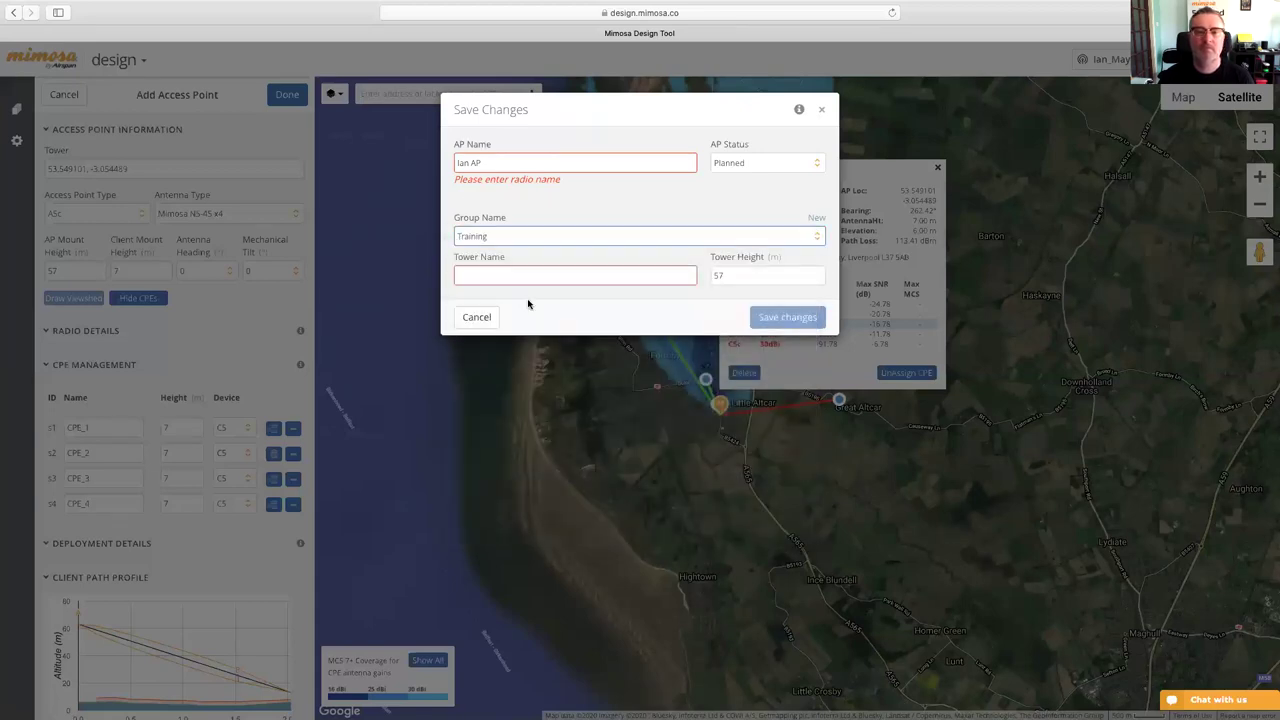
- Set tower name 'Ian House', correct the AP name to IanAP, and save changes
{"action": "left_click", "coordinate": [529, 273]}
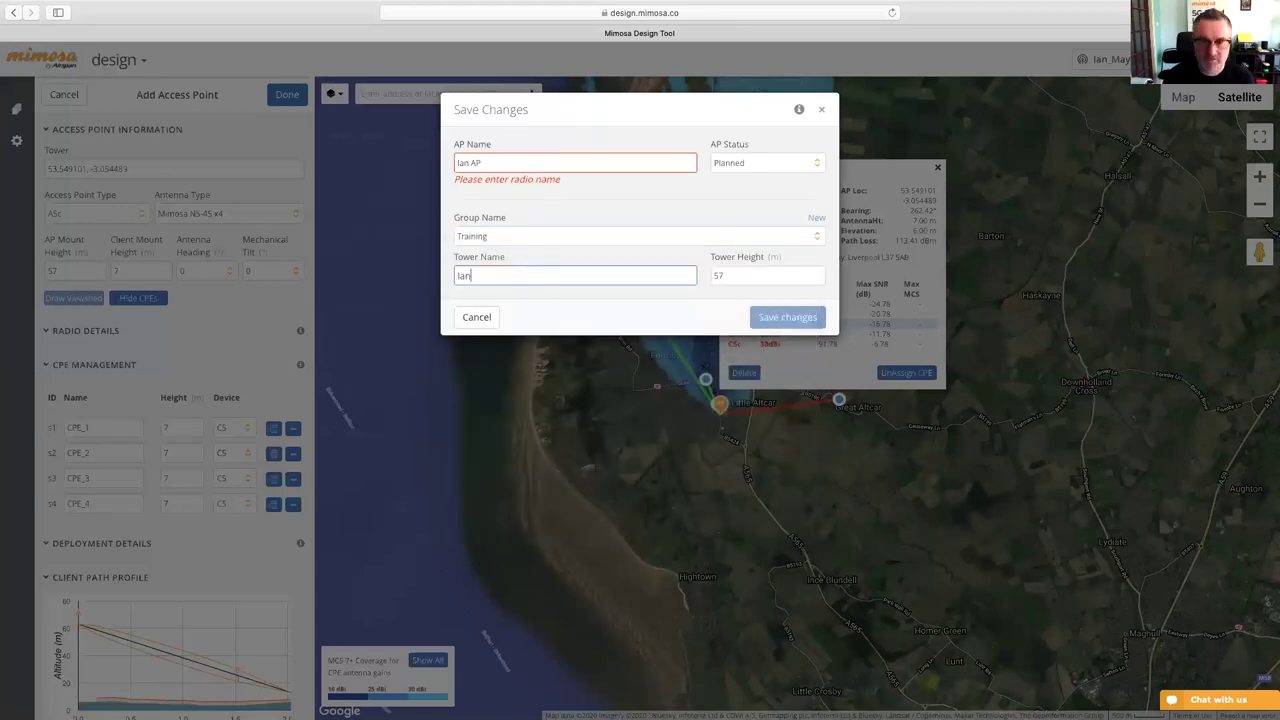
{"action": "type", "text": "Ian House"}
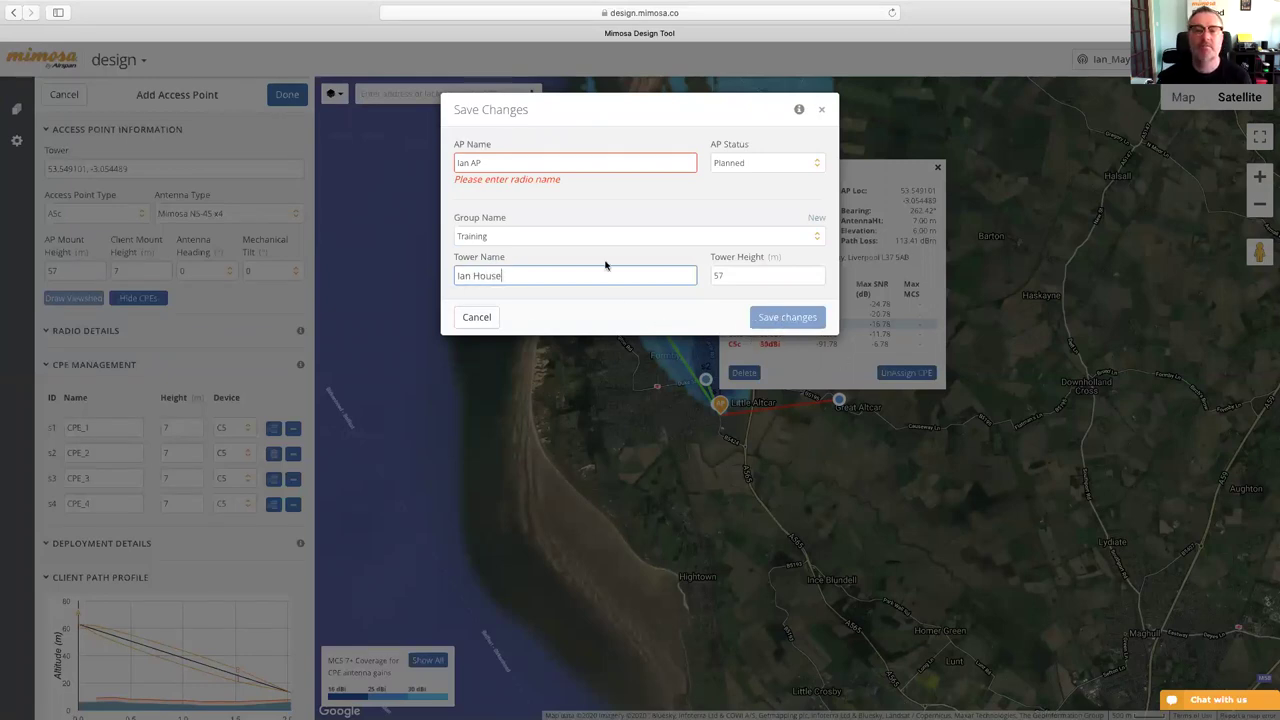
{"action": "left_click", "coordinate": [594, 233]}
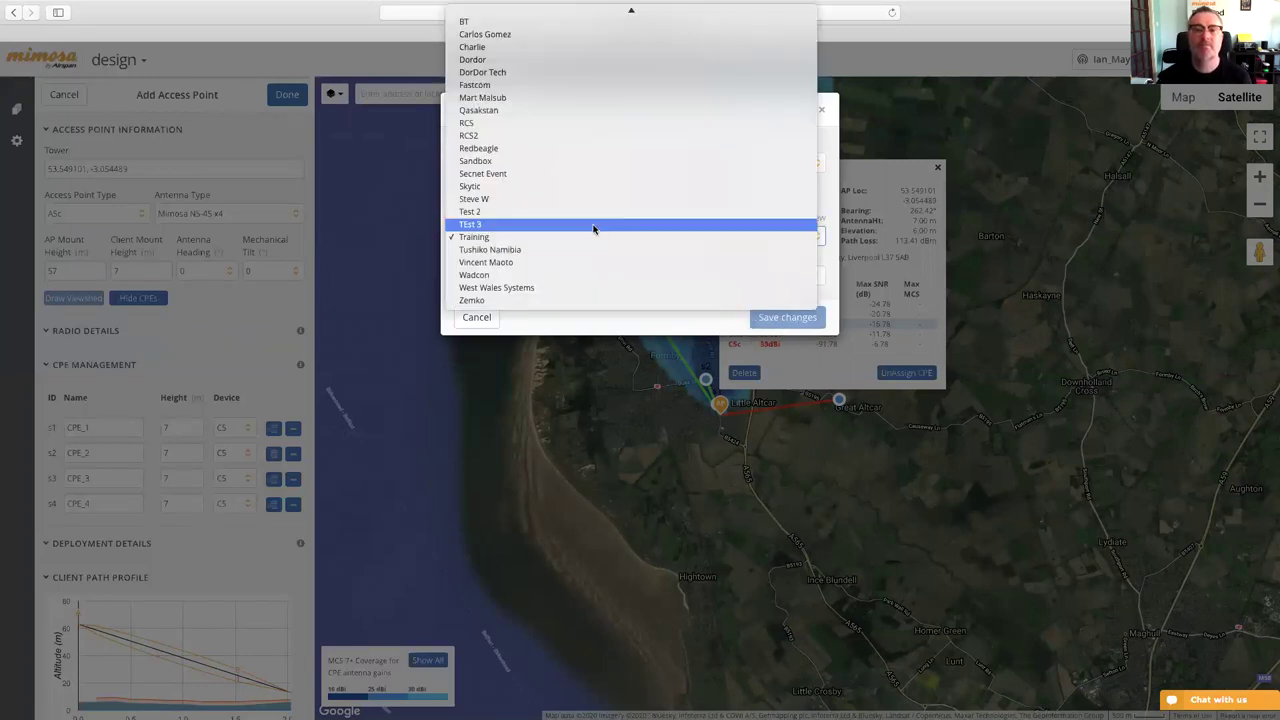
{"action": "left_click", "coordinate": [544, 238]}
{"action": "left_click", "coordinate": [489, 161]}
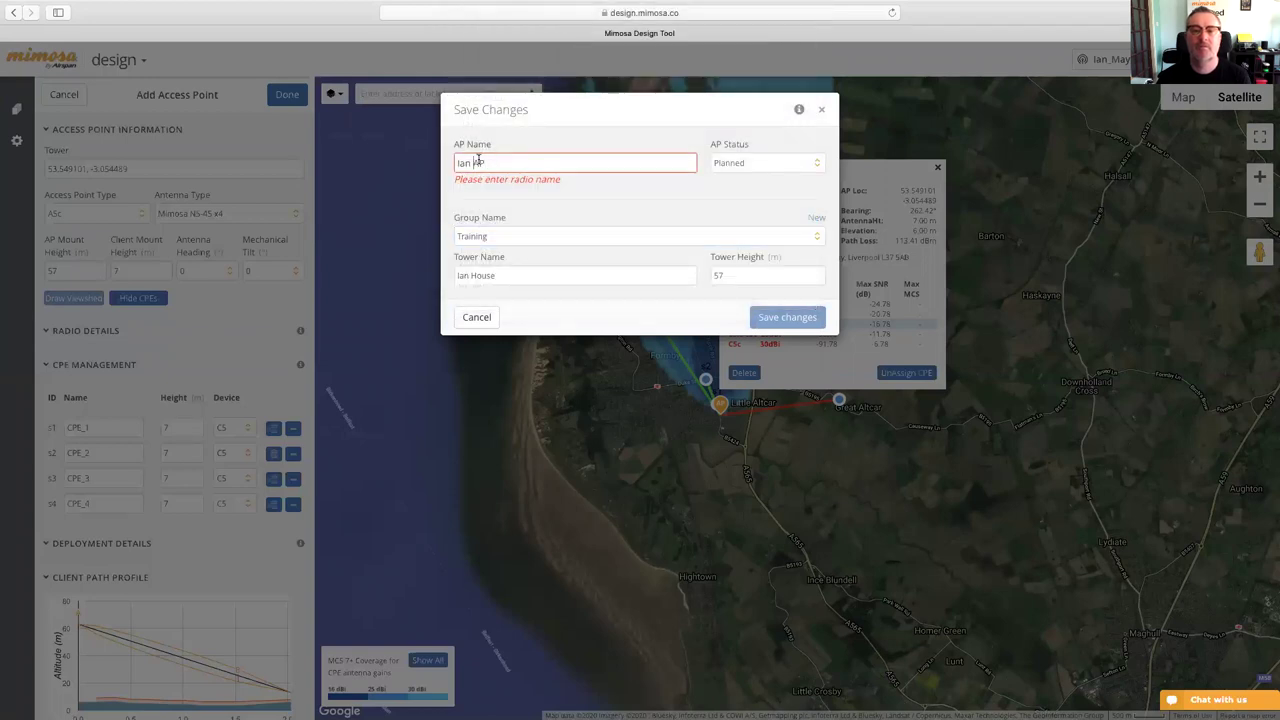
{"action": "key", "text": "BackSpace"}
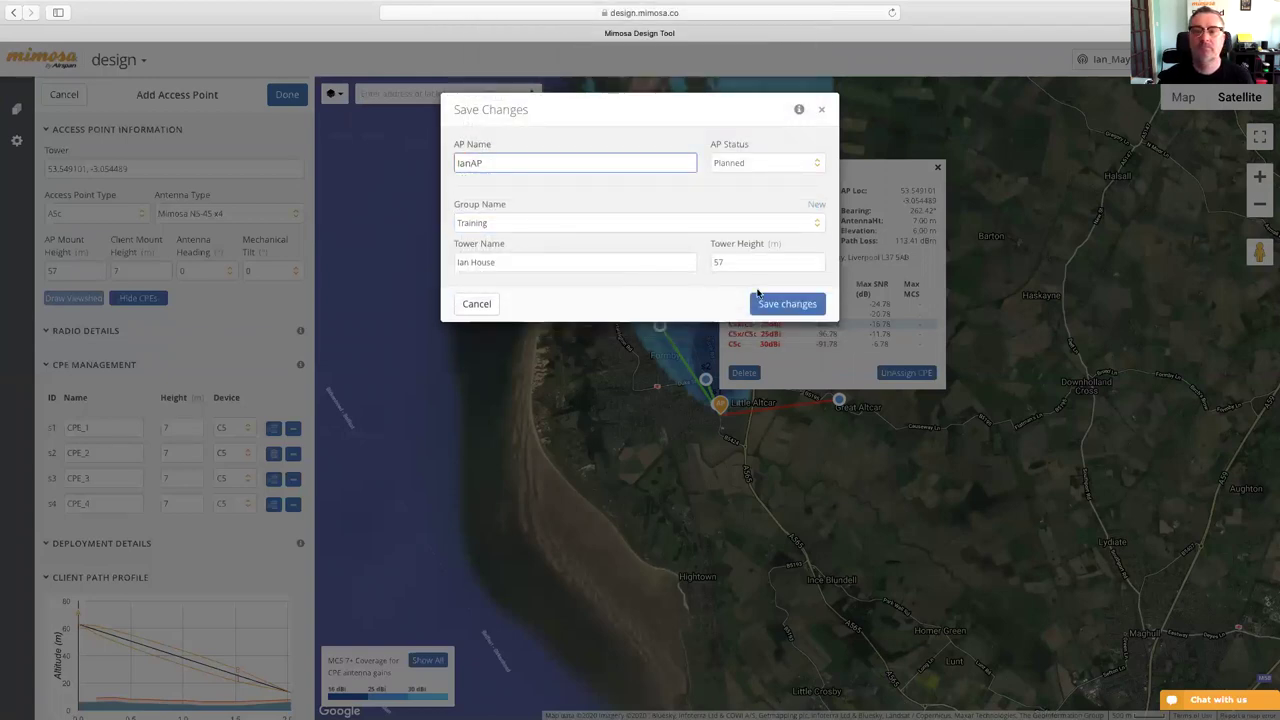
{"action": "left_click", "coordinate": [777, 315]}
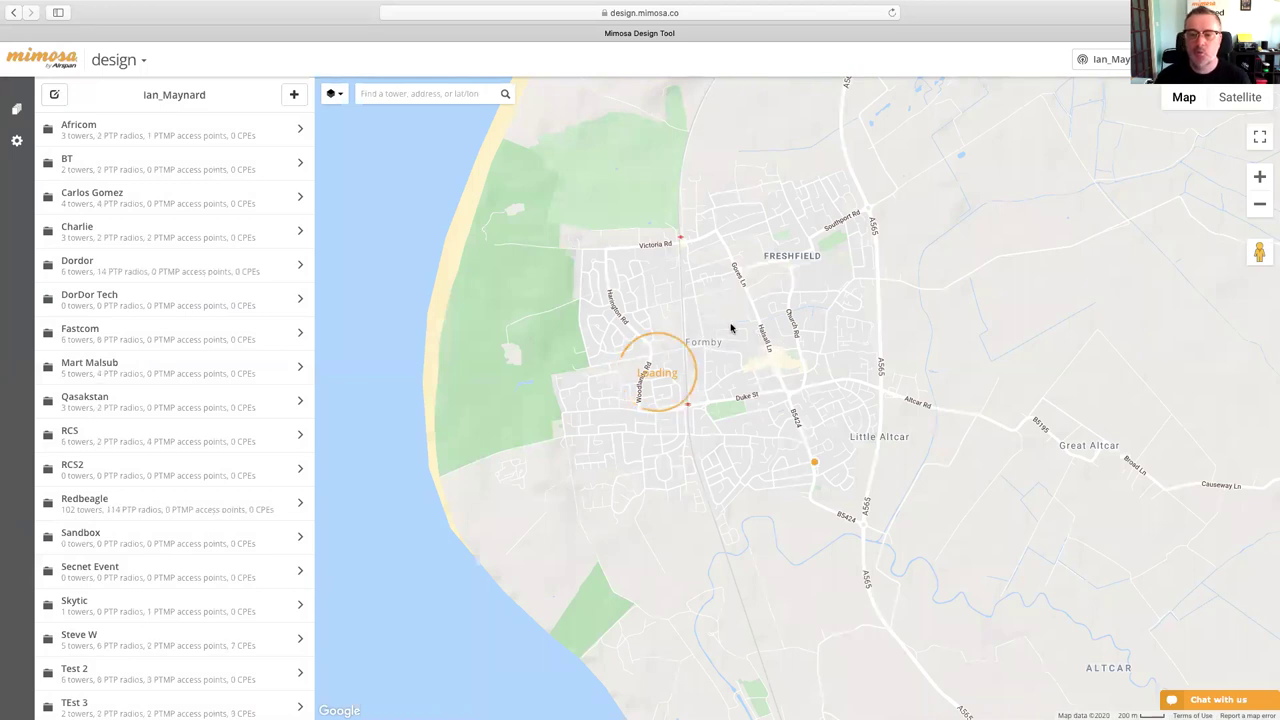
{"action": "left_click", "coordinate": [814, 462]}
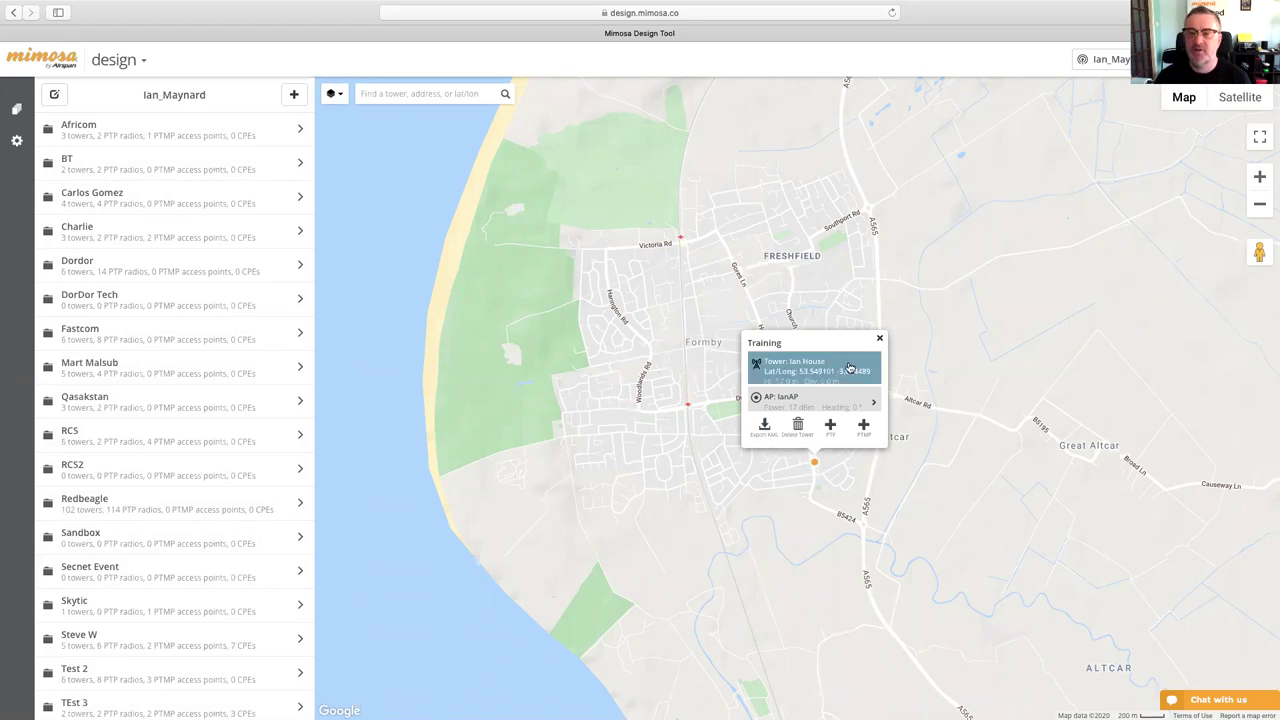
- Open the Ian House tower's Training card listing IanAP at 17 dBm
{"action": "mouse_move", "coordinate": [842, 401]}
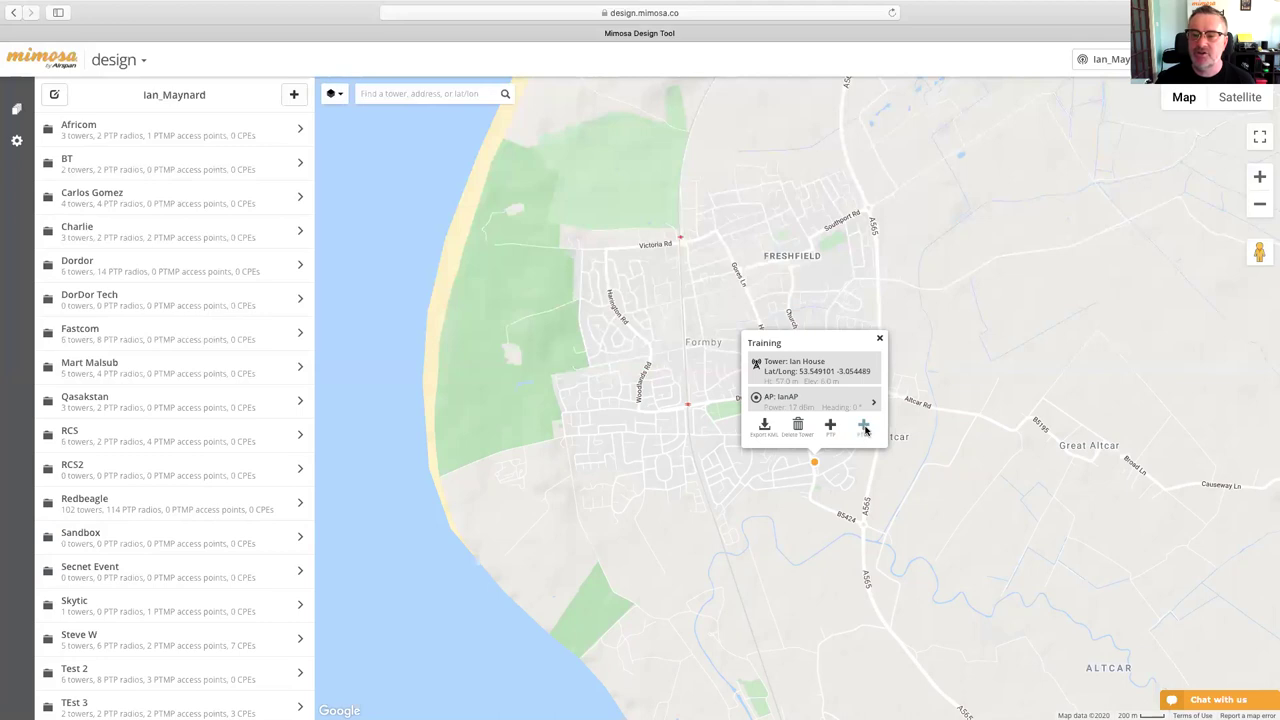
{"action": "left_click", "coordinate": [864, 427]}
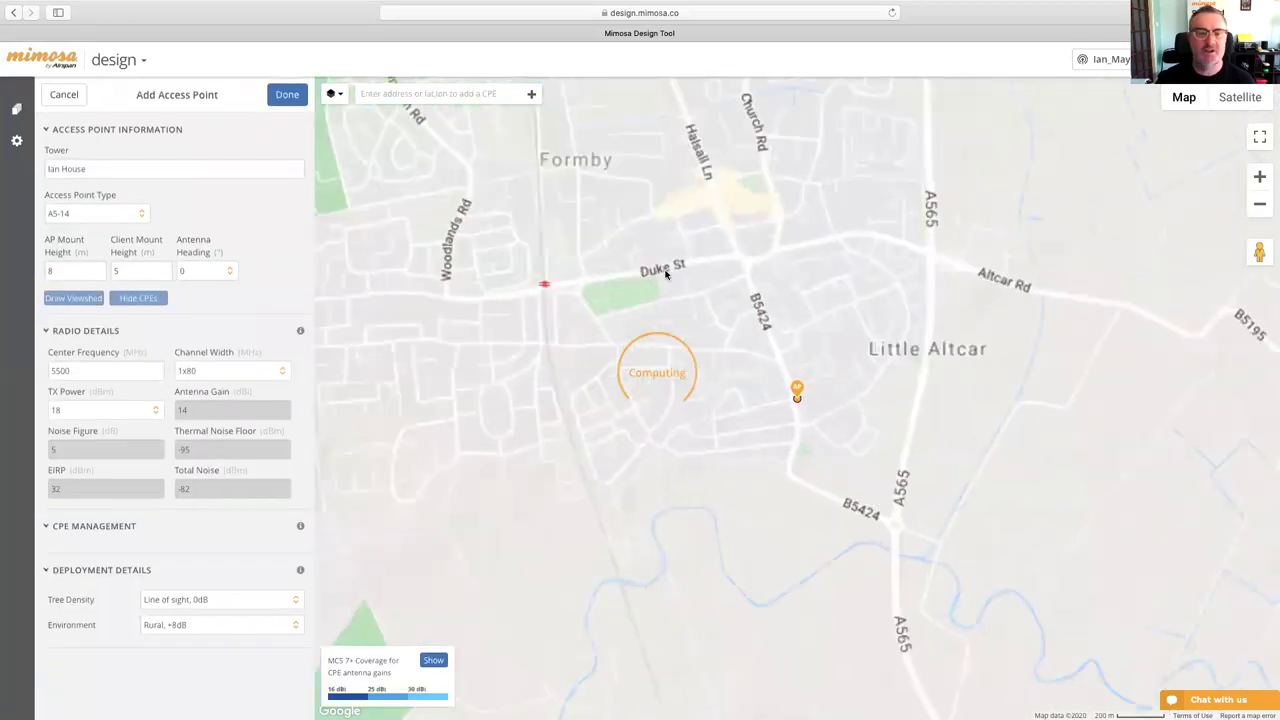
- Configure a new A5x access point with a Mimosa N5-45 x2 antenna heading 180° and draw its coverage
{"action": "left_click", "coordinate": [90, 214]}
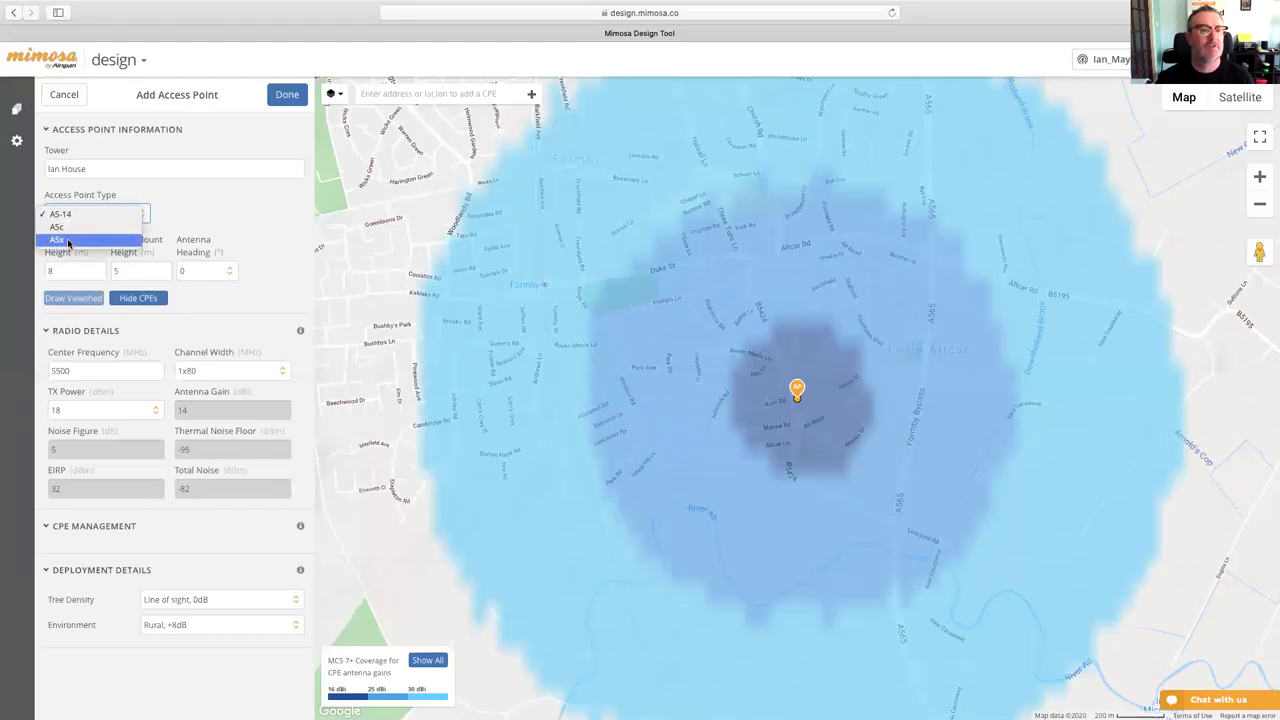
{"action": "left_click", "coordinate": [68, 241]}
{"action": "left_click", "coordinate": [252, 213]}
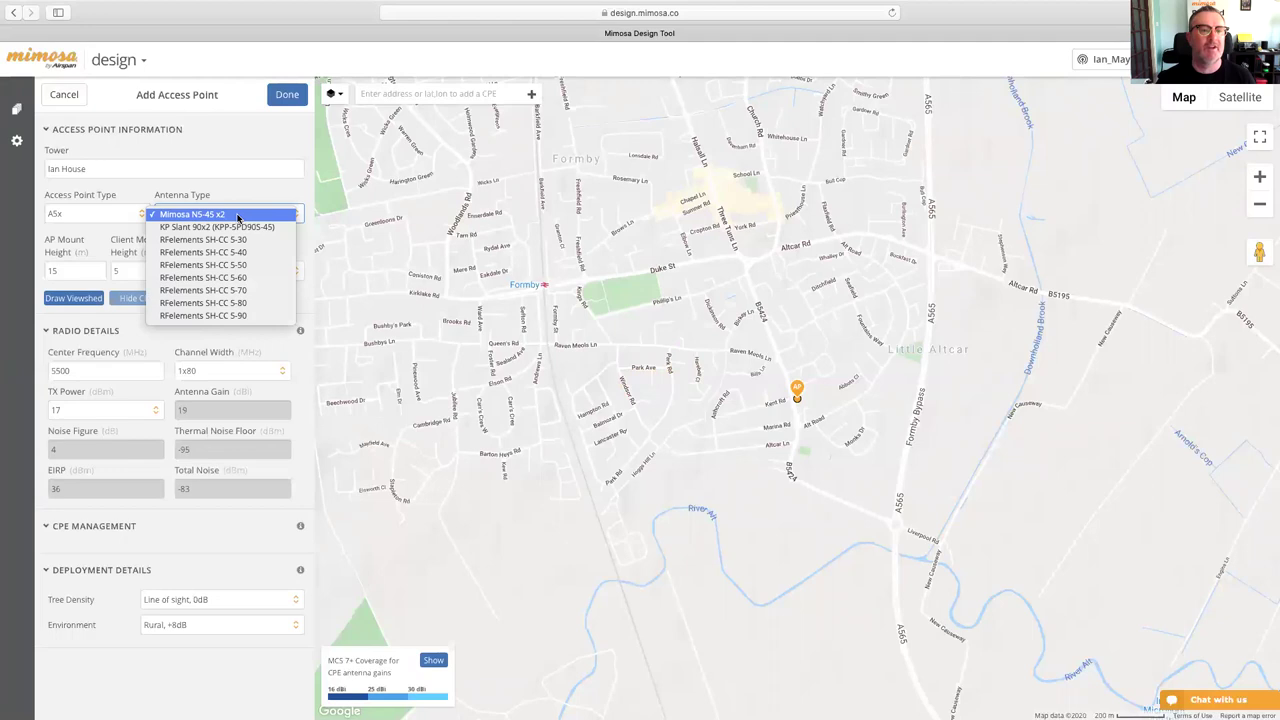
{"action": "left_click", "coordinate": [238, 215]}
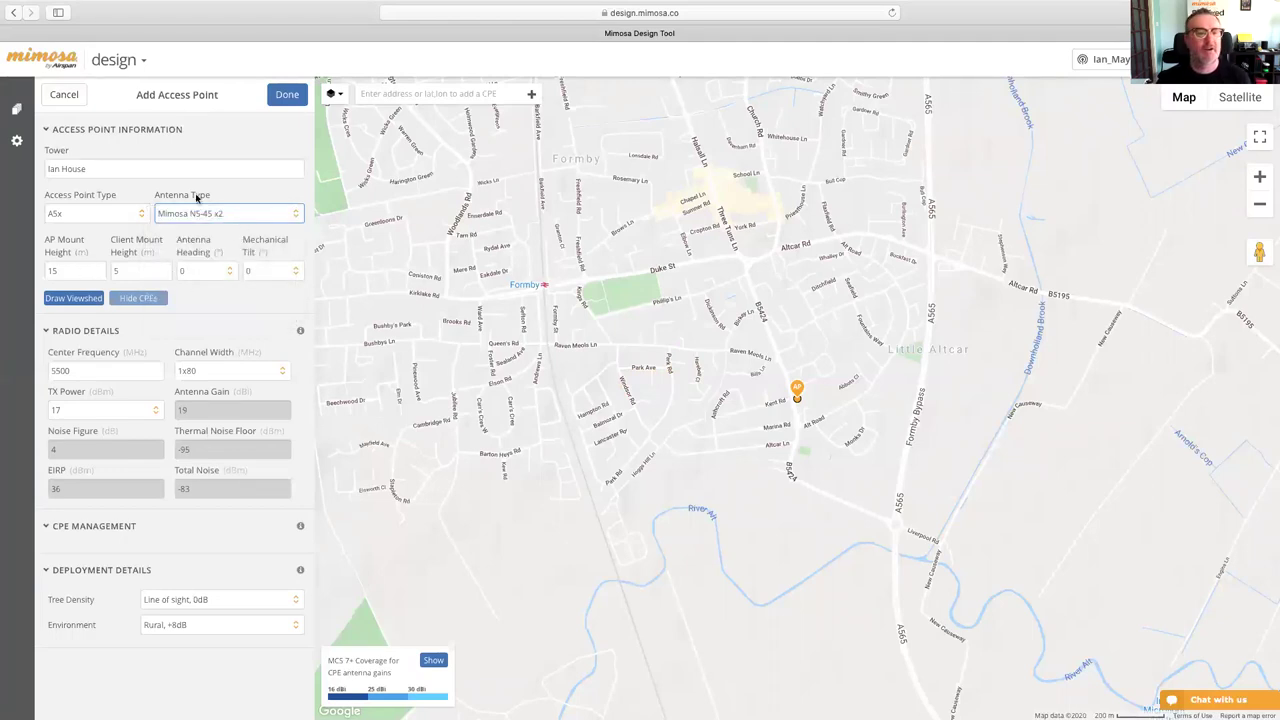
{"action": "left_click", "coordinate": [98, 301]}
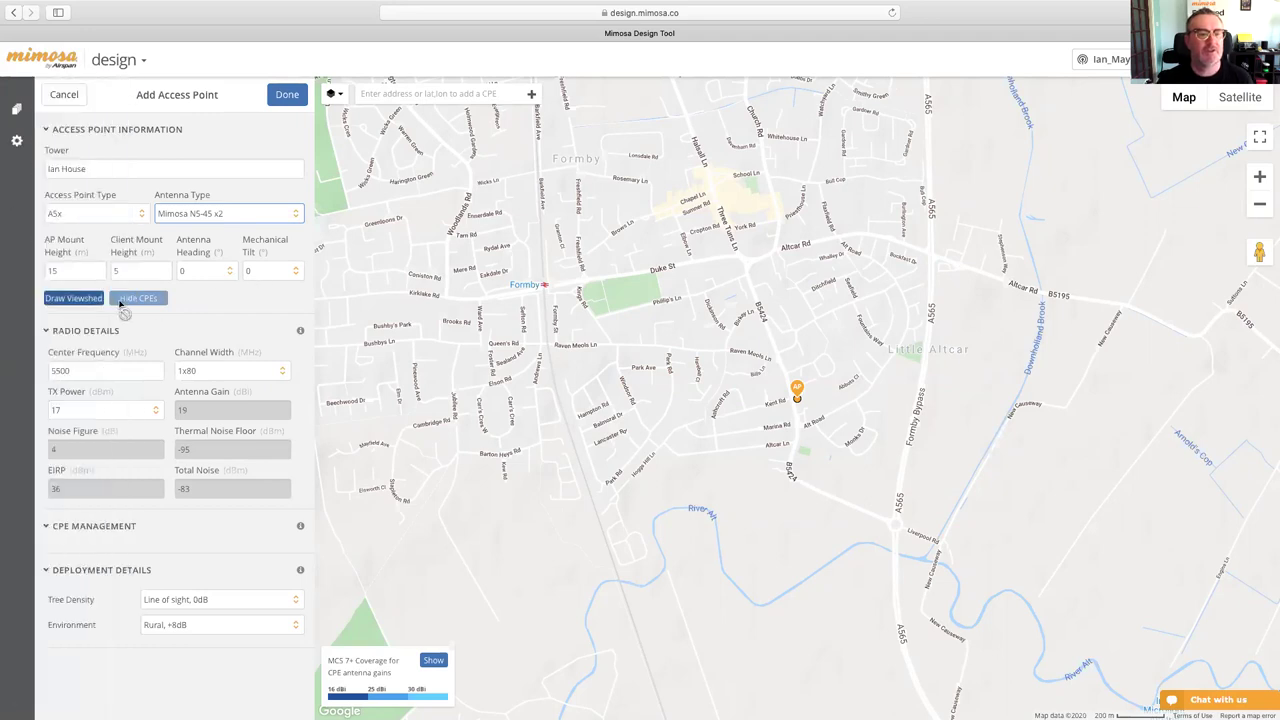
{"action": "left_click", "coordinate": [210, 271]}
{"action": "scroll", "coordinate": [212, 490], "scroll_direction": "down", "scroll_amount": 10}
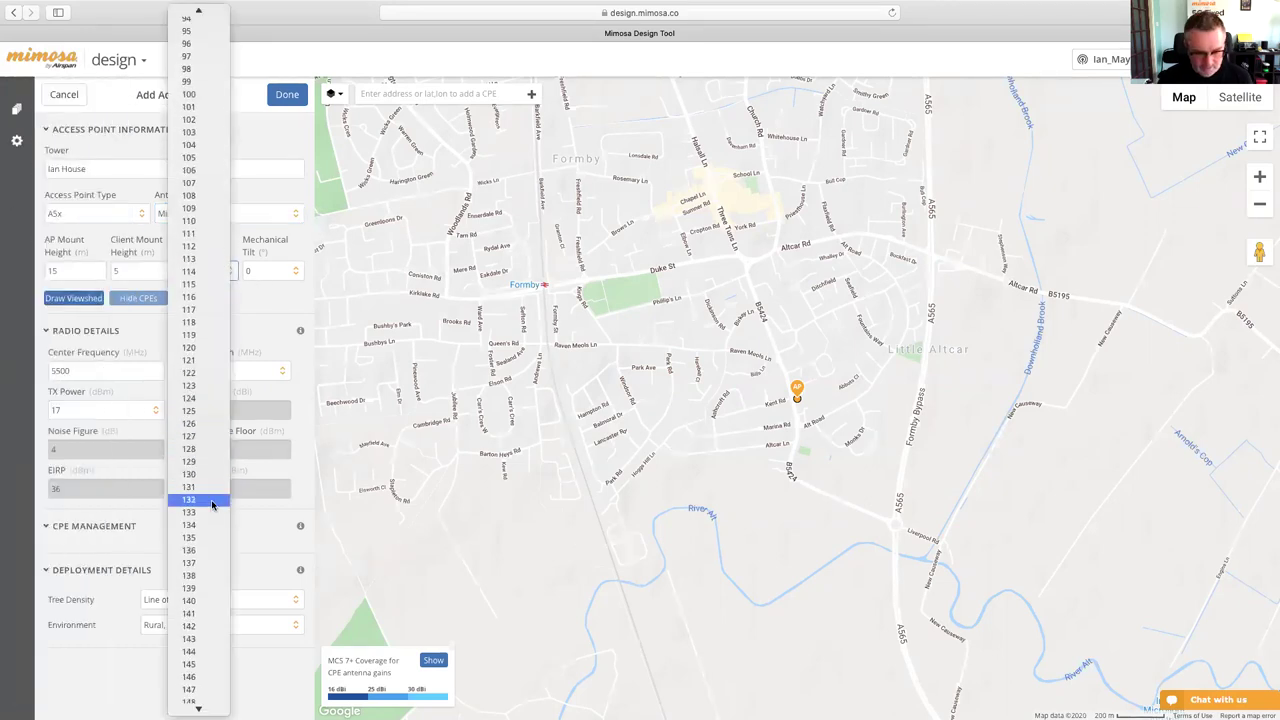
{"action": "scroll", "coordinate": [212, 505], "scroll_direction": "down", "scroll_amount": 10}
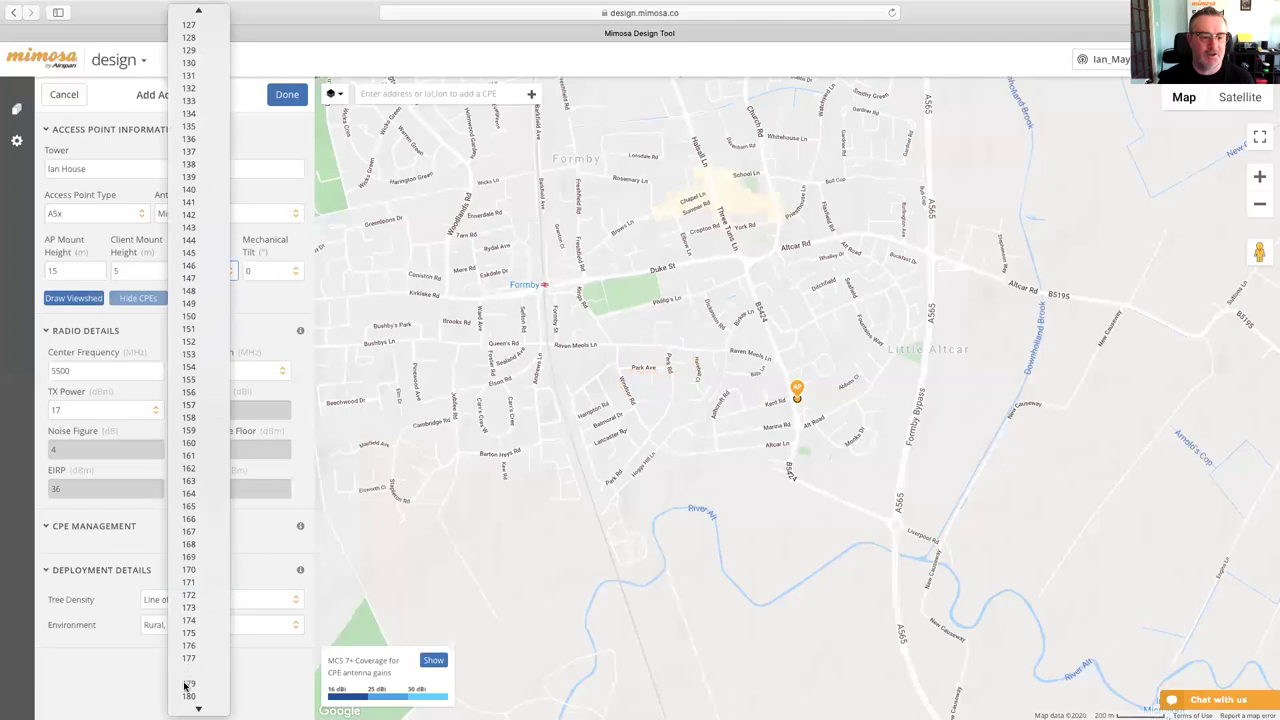
{"action": "left_click", "coordinate": [190, 693]}
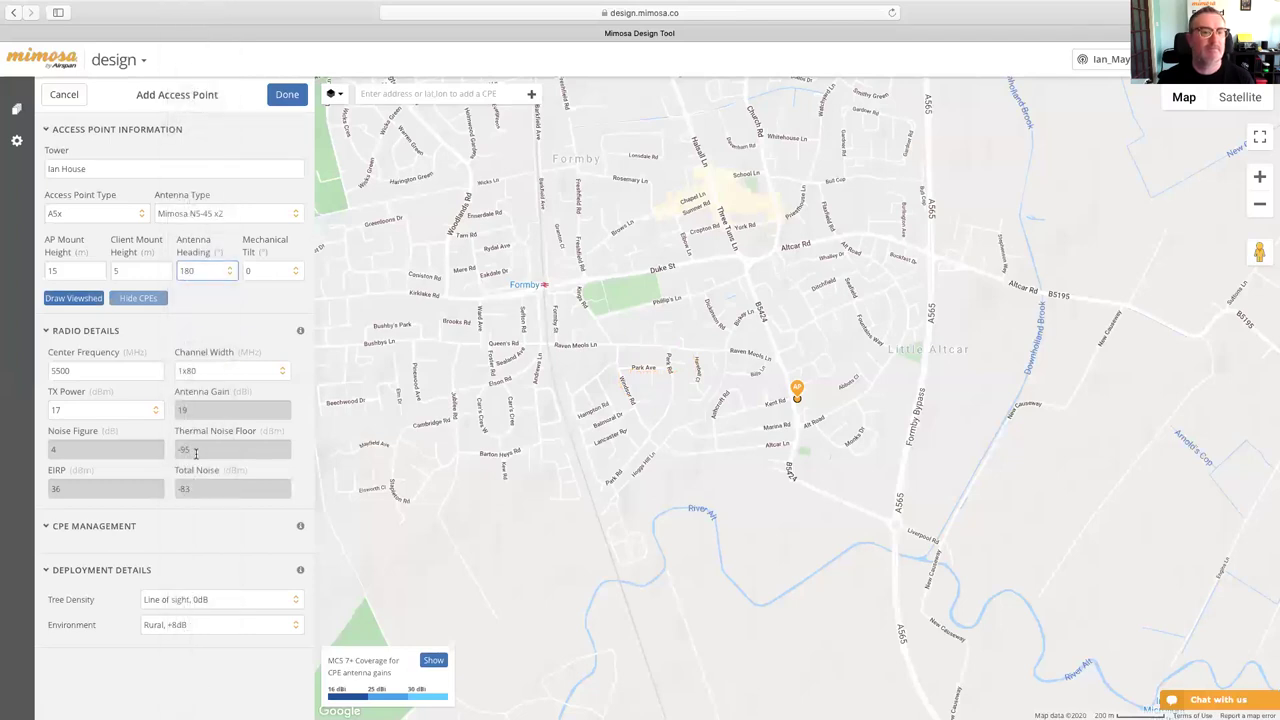
{"action": "left_click", "coordinate": [75, 294]}
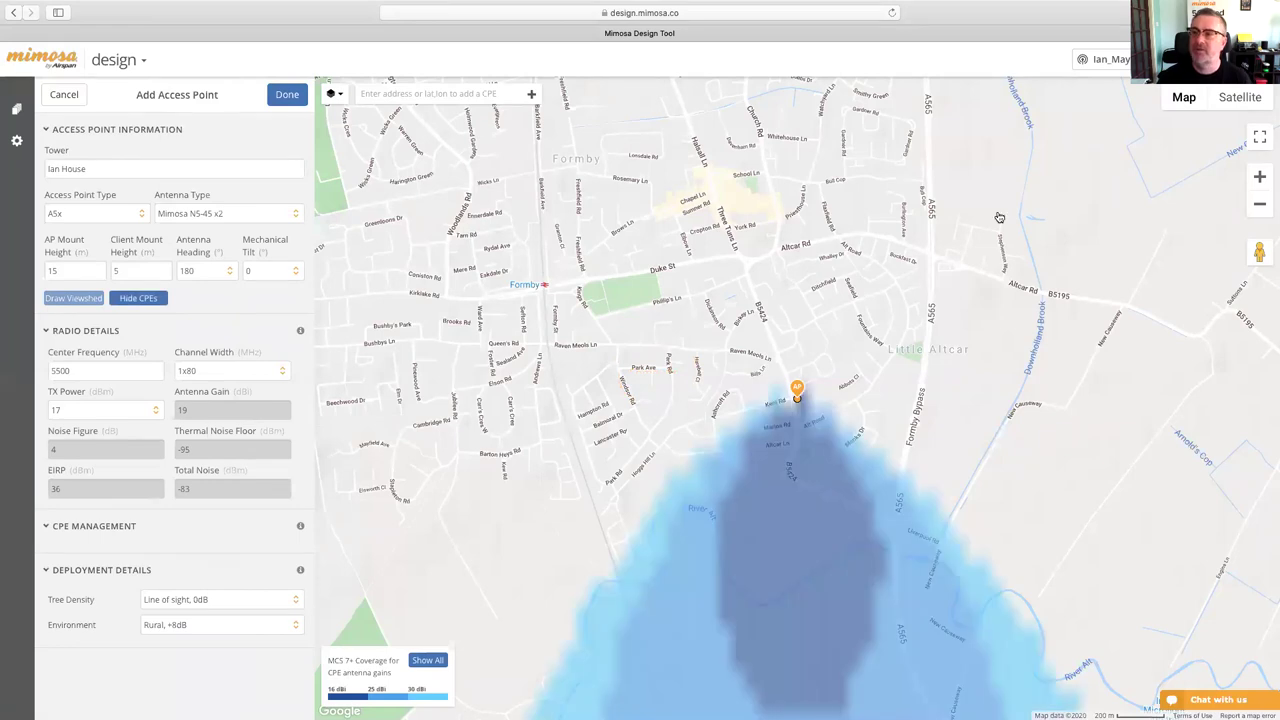
- Name the south-facing access point 'South' and save it on Ian House
{"action": "left_click", "coordinate": [287, 94]}
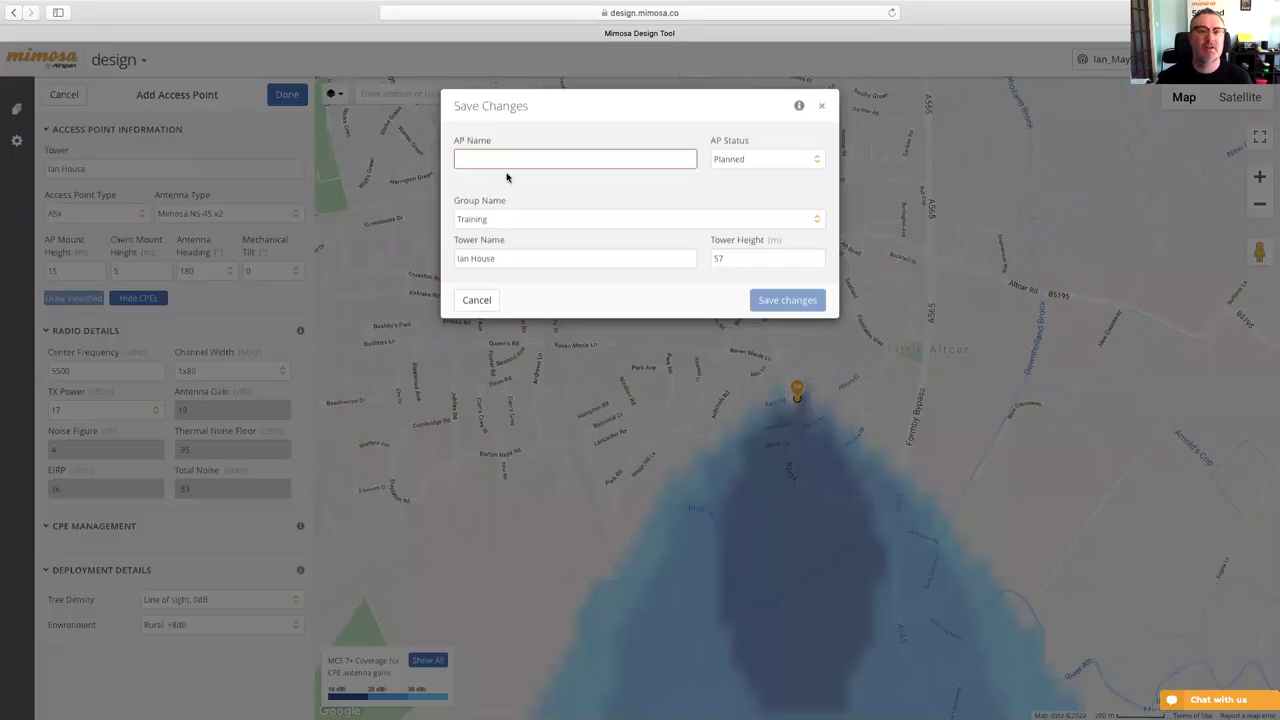
{"action": "left_click", "coordinate": [500, 160]}
{"action": "type", "text": "S"}
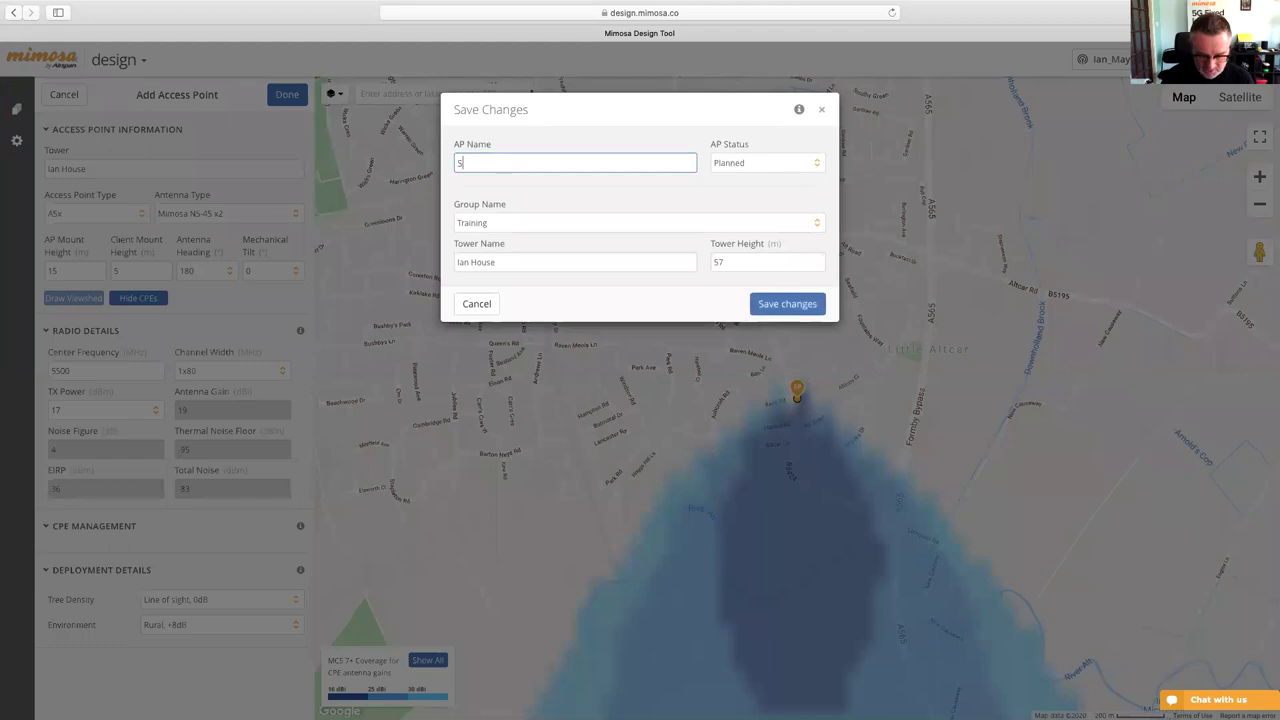
{"action": "type", "text": "outh"}
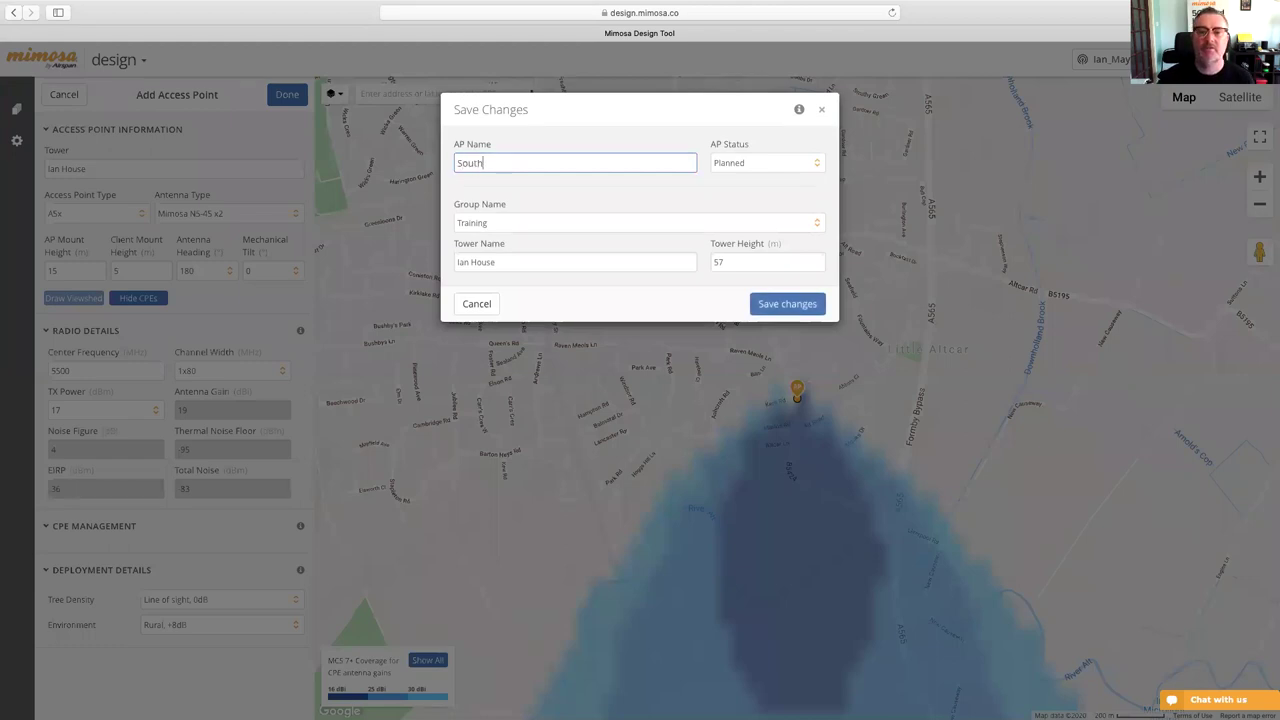
{"action": "left_click", "coordinate": [810, 306]}
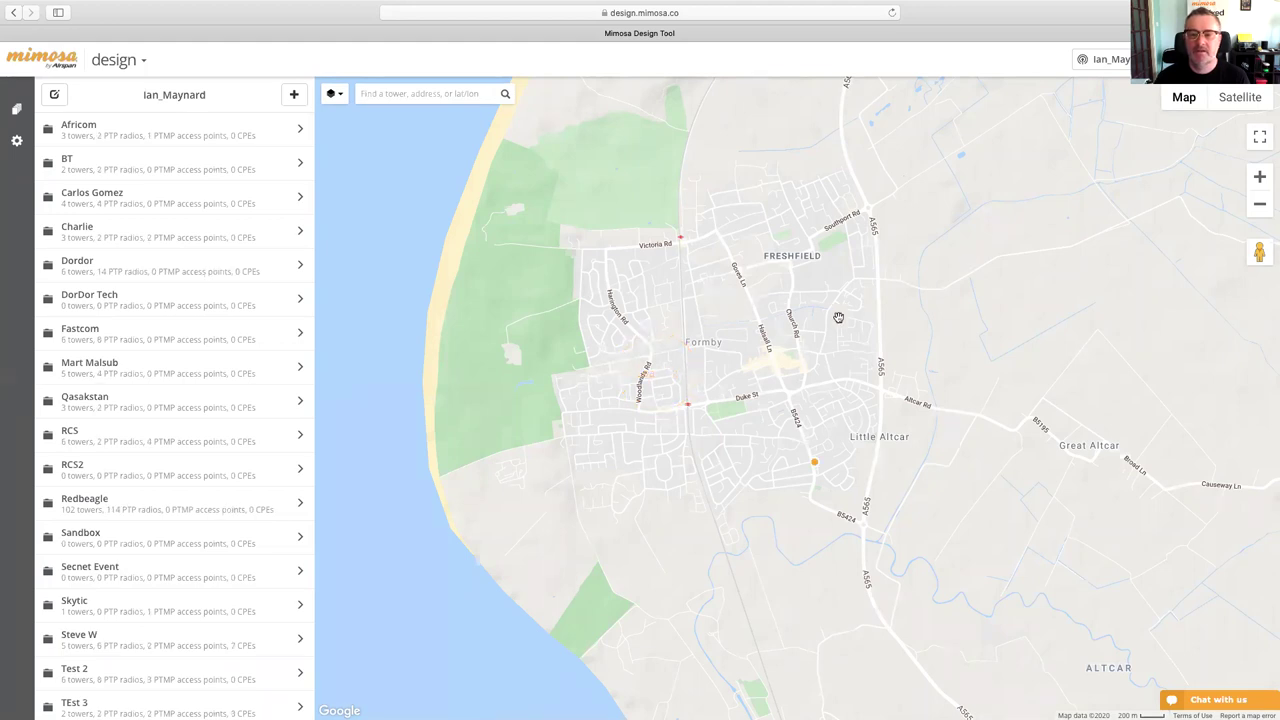
- Open the Training project and show all coverage areas on the map
{"action": "left_click_drag", "start_coordinate": [640, 532], "coordinate": [636, 506]}
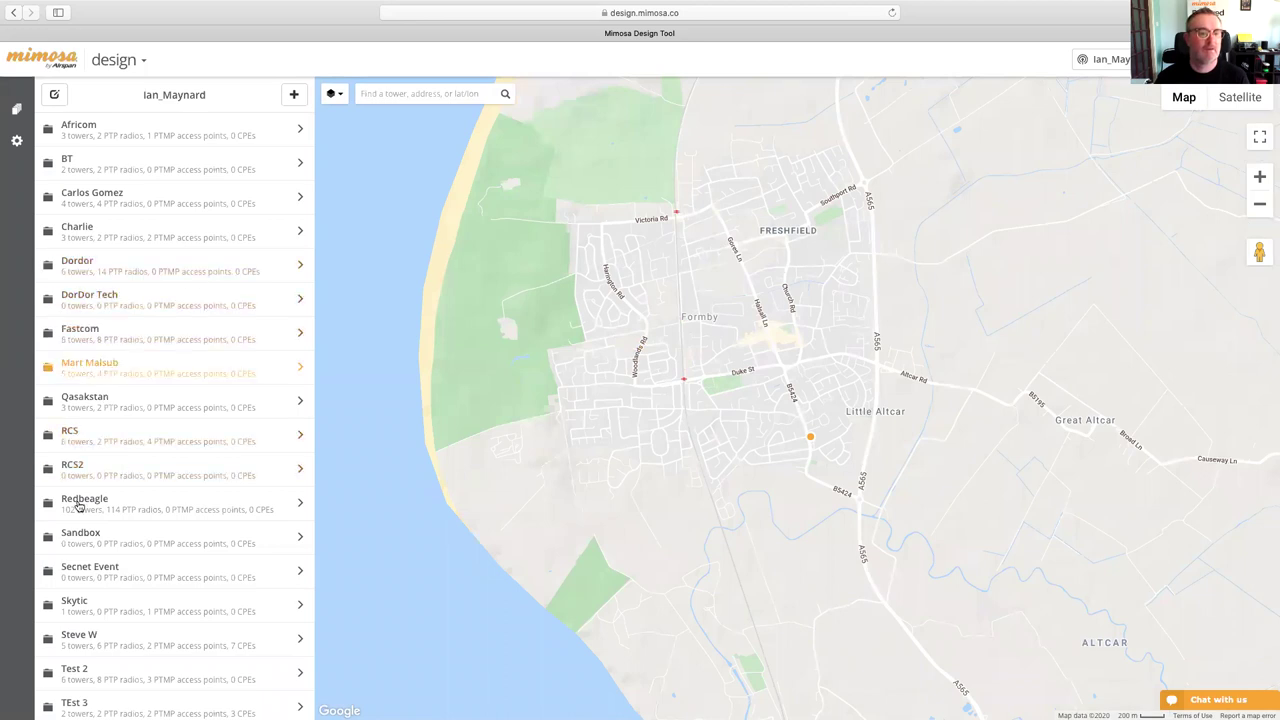
{"action": "scroll", "coordinate": [120, 595], "scroll_direction": "down", "scroll_amount": 5}
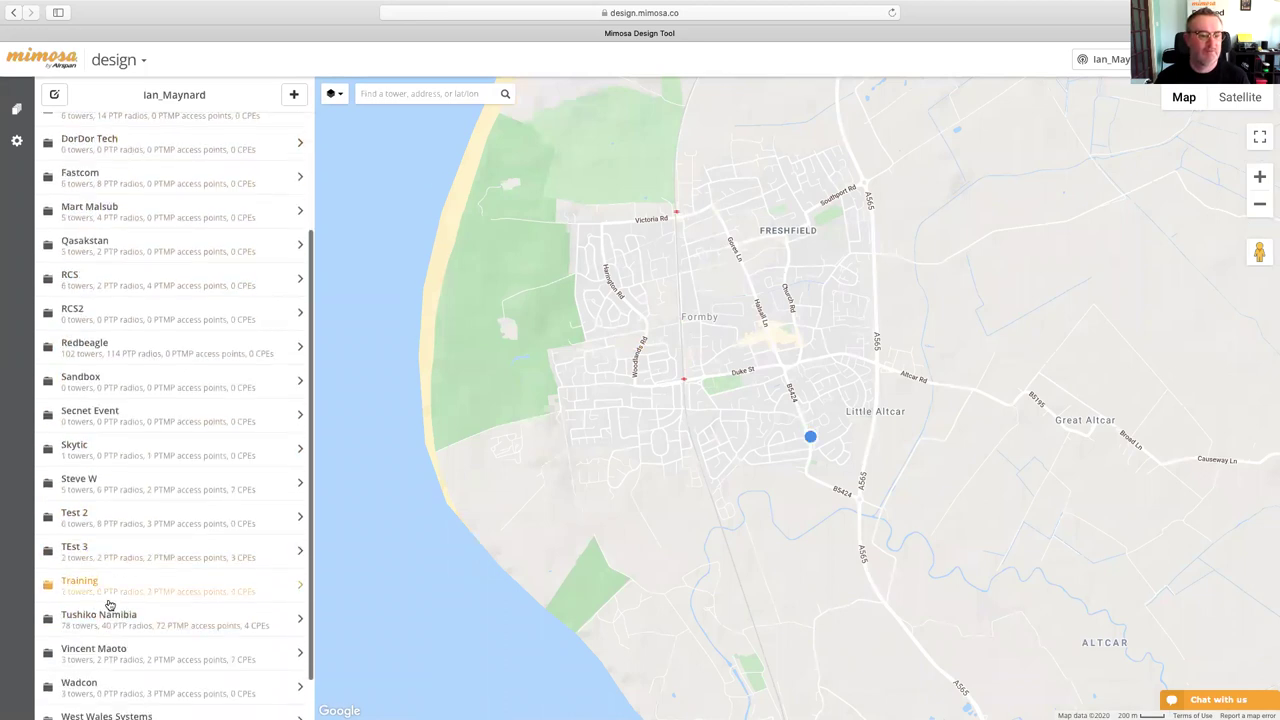
{"action": "left_click", "coordinate": [117, 591]}
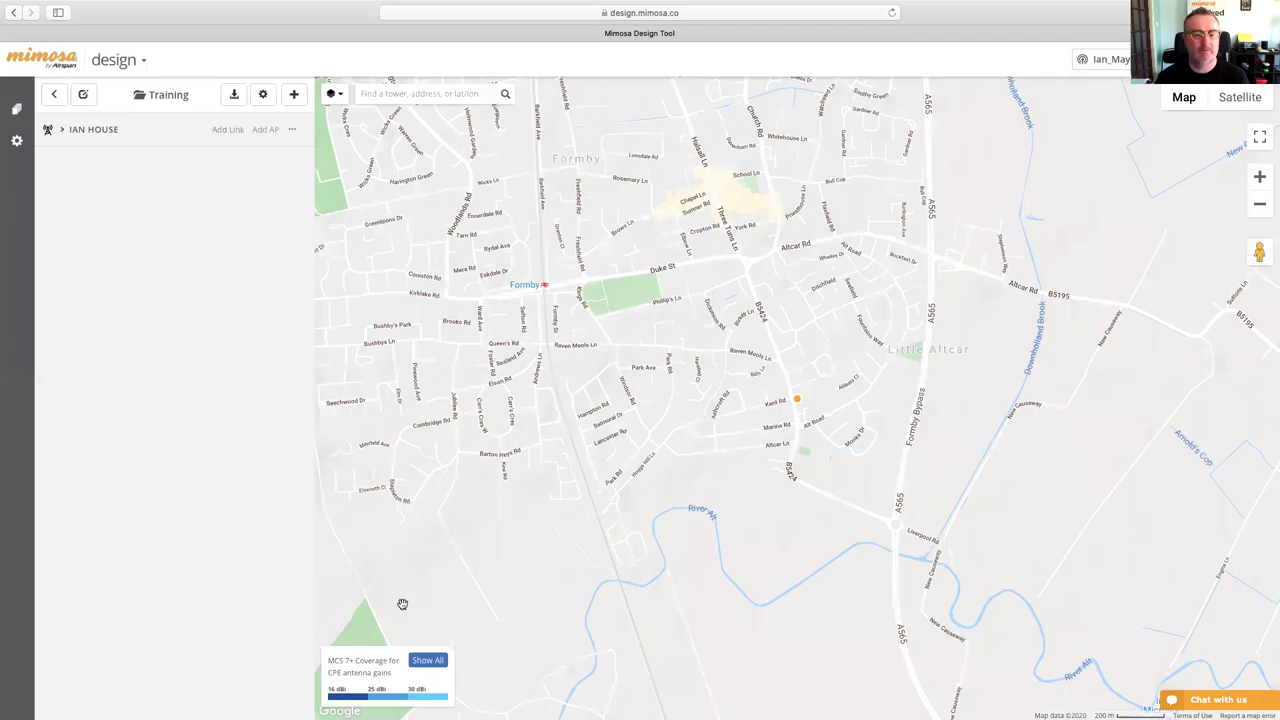
{"action": "left_click", "coordinate": [432, 663]}
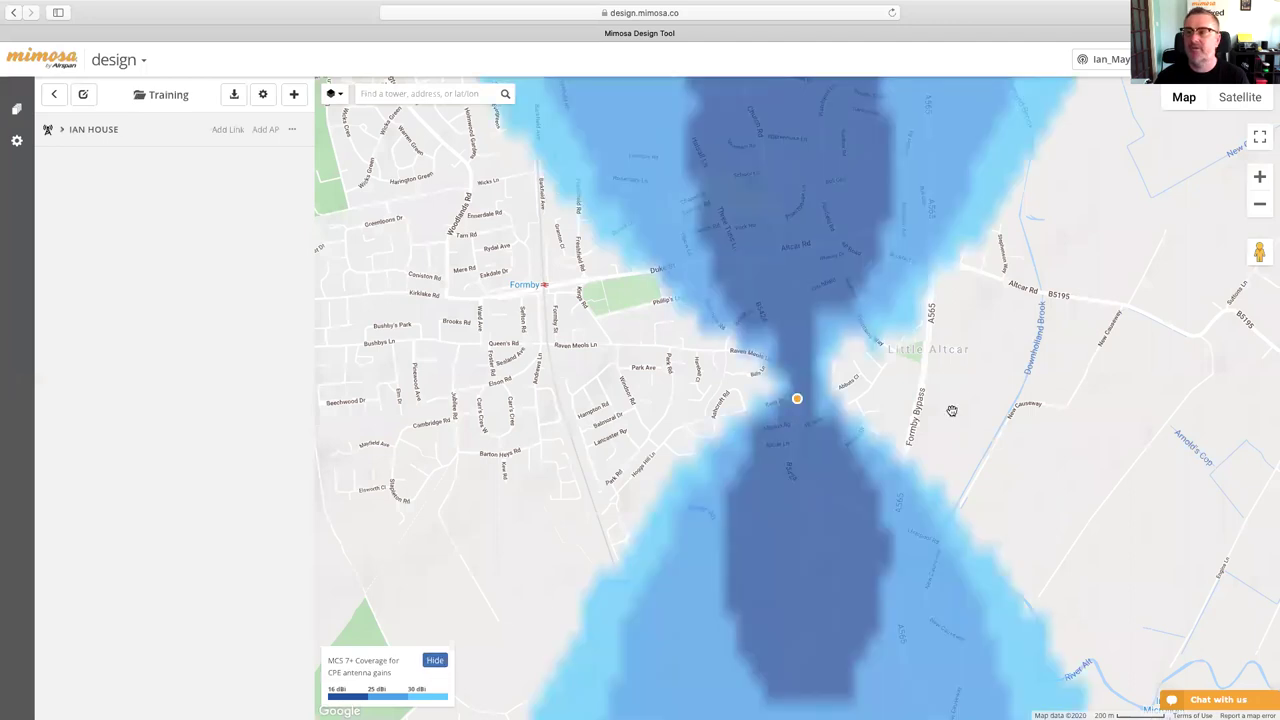
- Centre the map on the Little Altcar coverage and expand Ian House to list IanAP and South
{"action": "scroll", "coordinate": [857, 479], "scroll_direction": "up", "scroll_amount": 1}
{"action": "scroll", "coordinate": [858, 480], "scroll_direction": "down", "scroll_amount": 1}
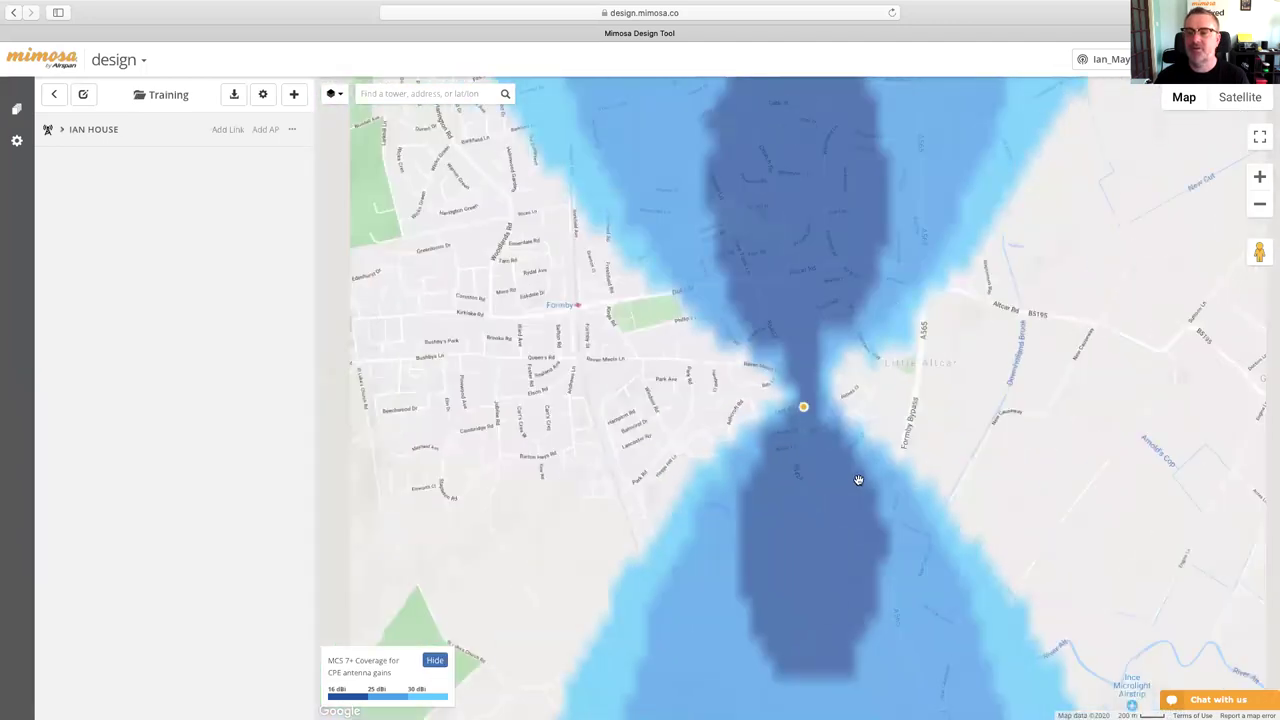
{"action": "scroll", "coordinate": [858, 480], "scroll_direction": "down", "scroll_amount": 3}
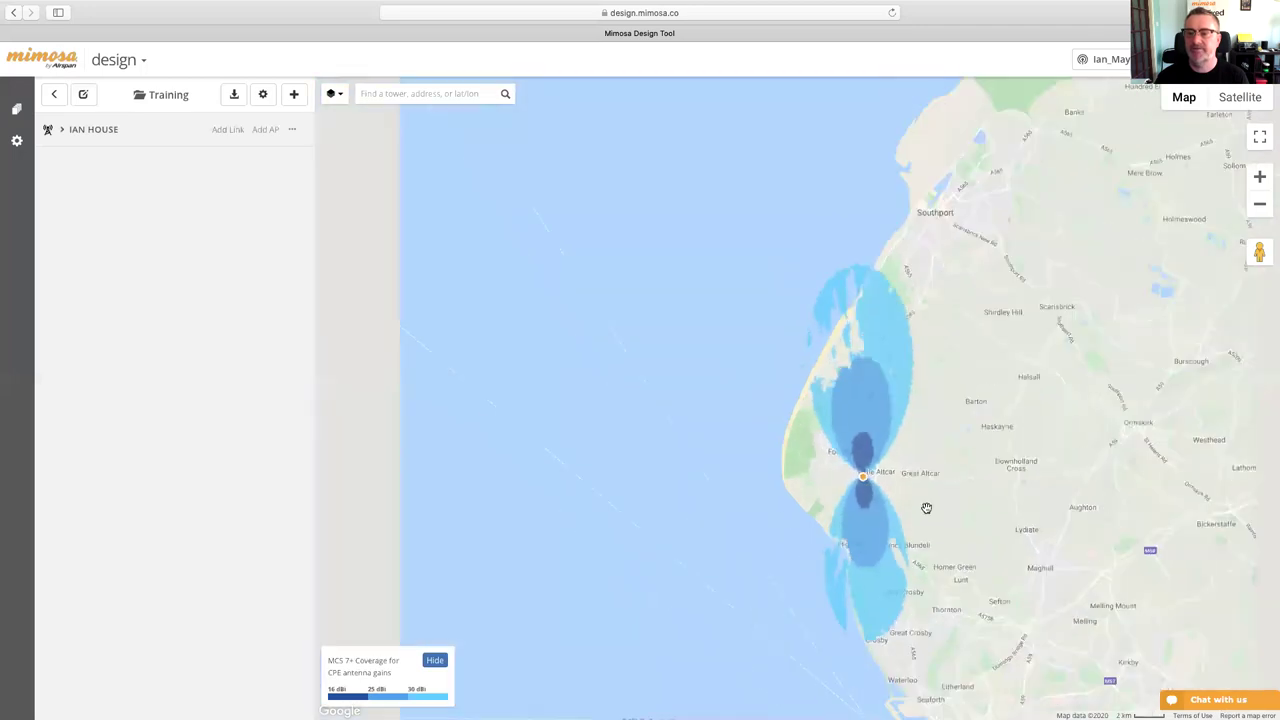
{"action": "scroll", "coordinate": [926, 508], "scroll_direction": "down", "scroll_amount": 1}
{"action": "left_click_drag", "start_coordinate": [924, 516], "coordinate": [753, 460]}
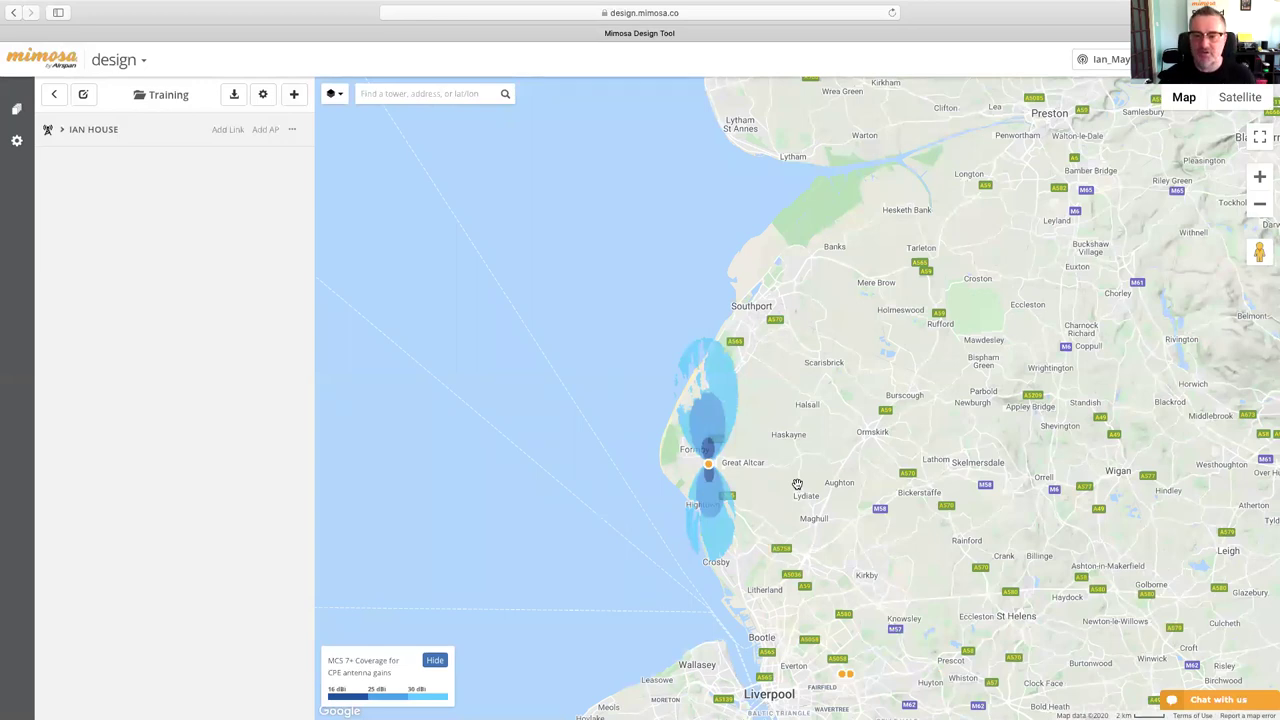
{"action": "scroll", "coordinate": [733, 468], "scroll_direction": "up", "scroll_amount": 1}
{"action": "left_click_drag", "start_coordinate": [733, 468], "coordinate": [857, 478]}
{"action": "scroll", "coordinate": [808, 471], "scroll_direction": "up", "scroll_amount": 1}
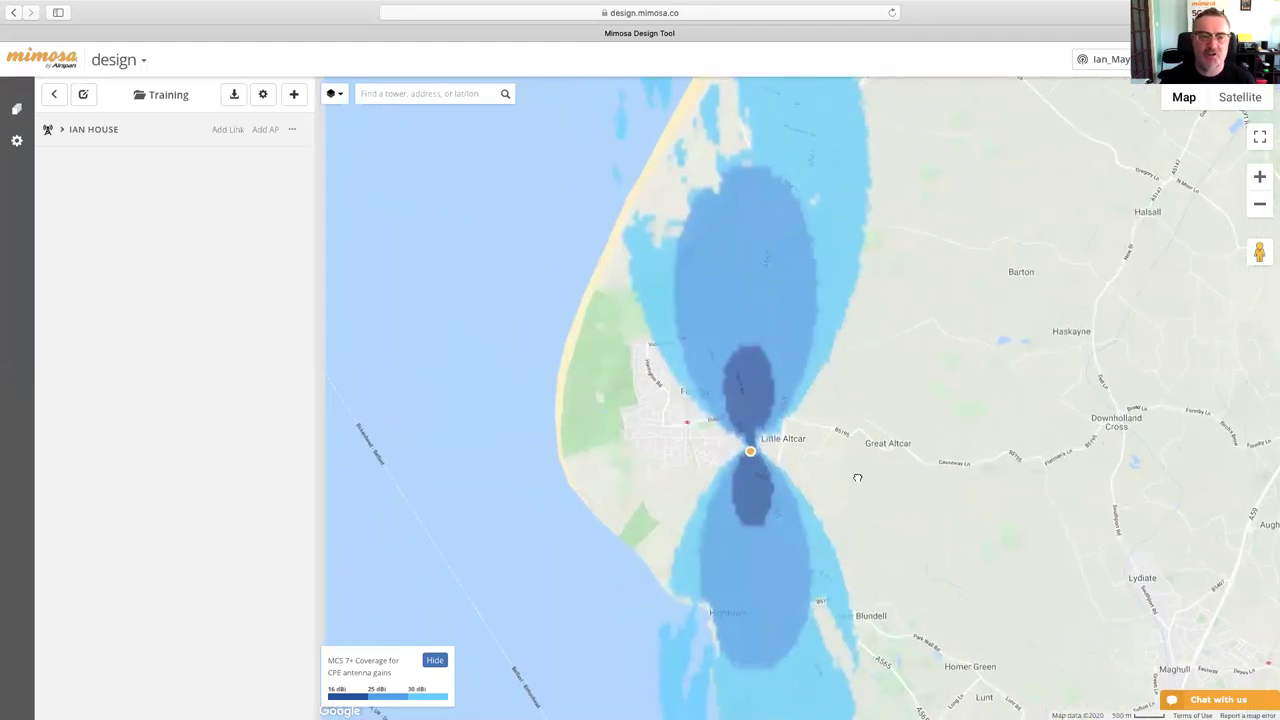
{"action": "left_click", "coordinate": [169, 132]}
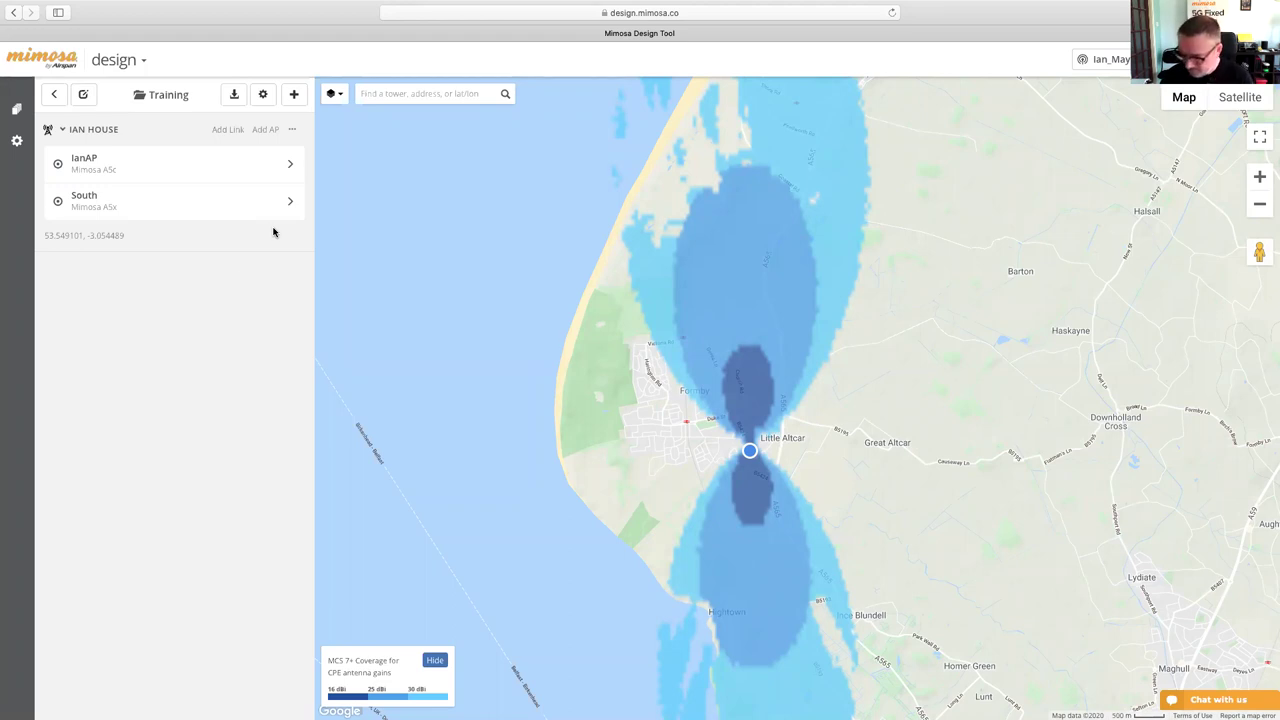
- Zoom out to 1 km scale and open the Ian House summary showing IanAP (0°) and South (180°)
{"action": "left_click_drag", "start_coordinate": [789, 400], "coordinate": [563, 350]}
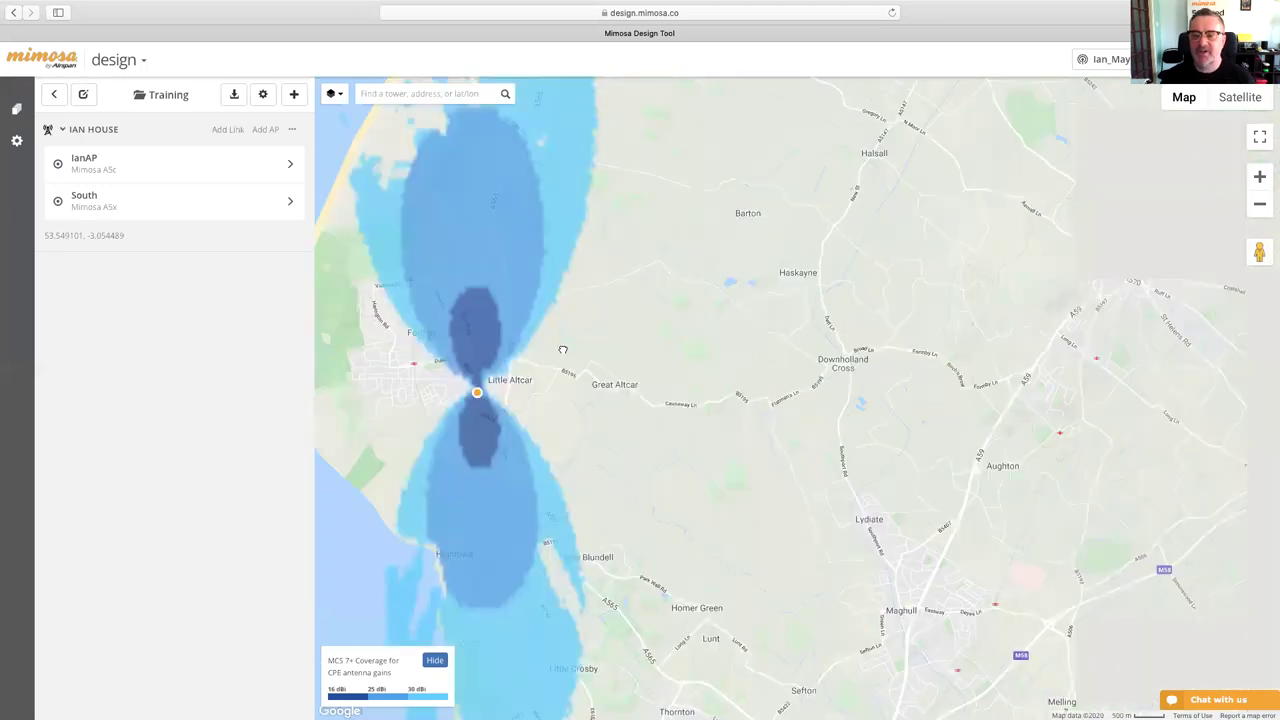
{"action": "scroll", "coordinate": [650, 371], "scroll_direction": "up", "scroll_amount": 2}
{"action": "scroll", "coordinate": [650, 371], "scroll_direction": "down", "scroll_amount": 2}
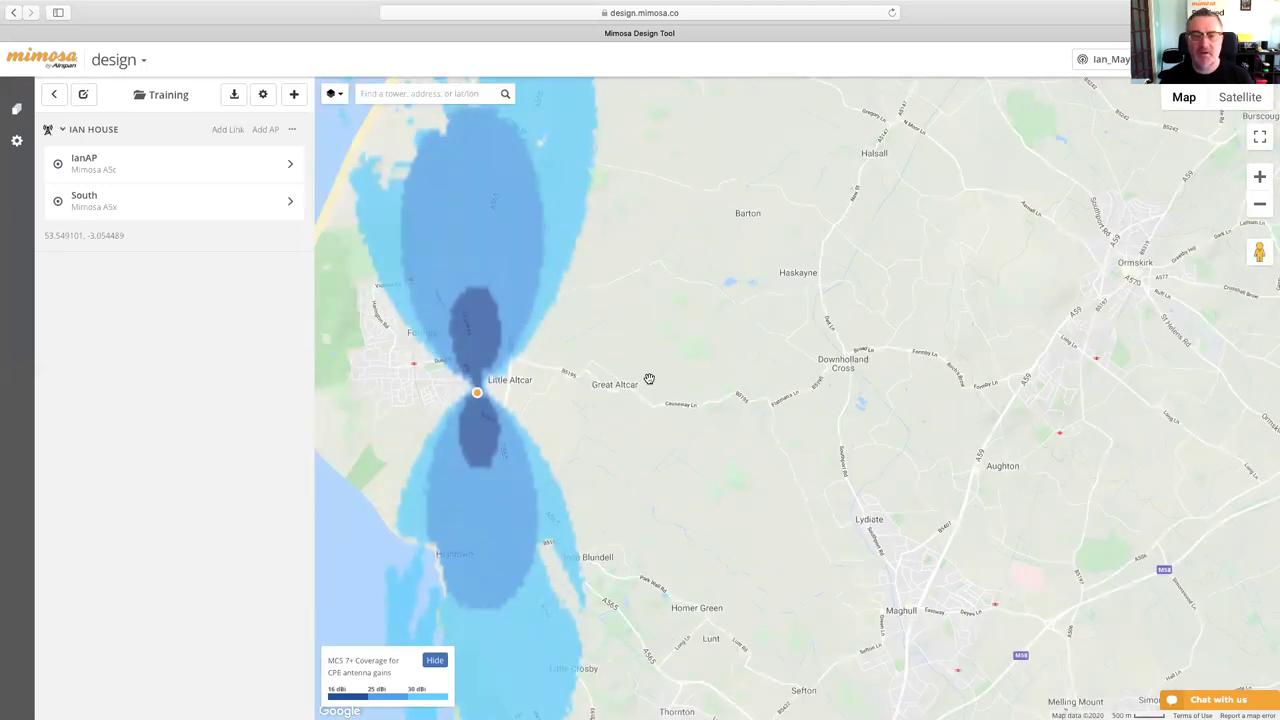
{"action": "scroll", "coordinate": [651, 371], "scroll_direction": "down", "scroll_amount": 2}
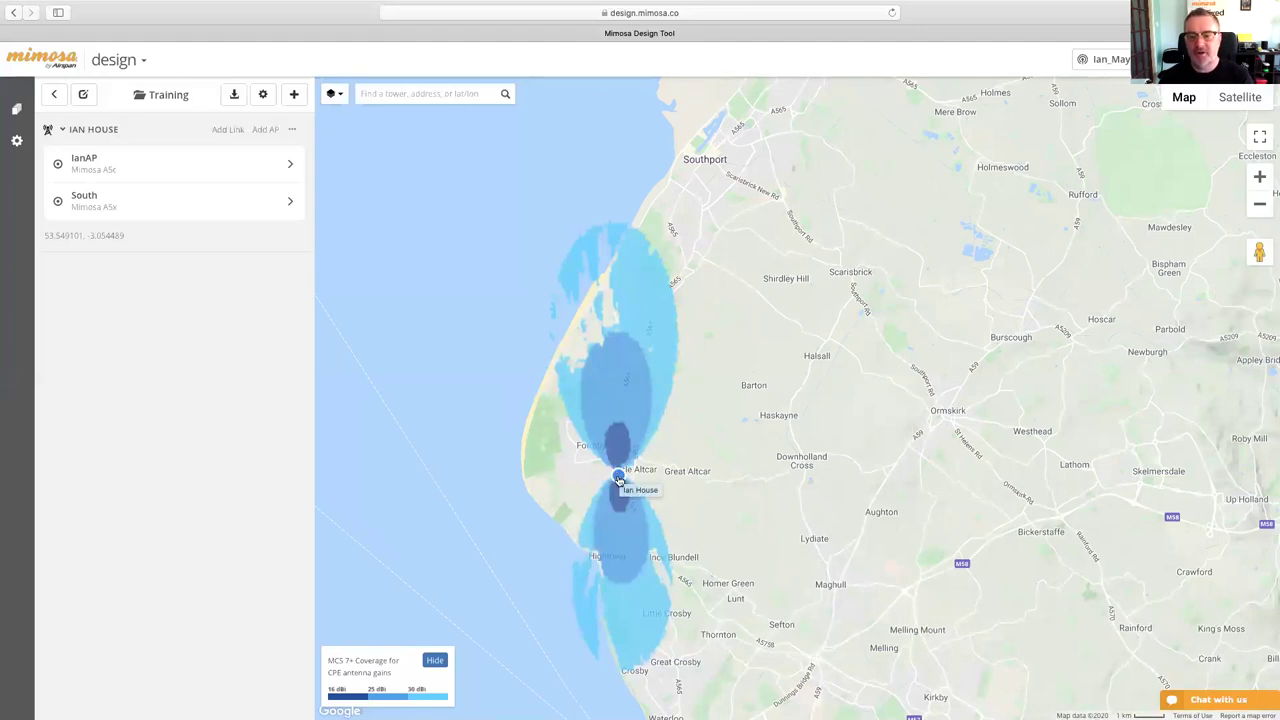
{"action": "left_click", "coordinate": [619, 479]}
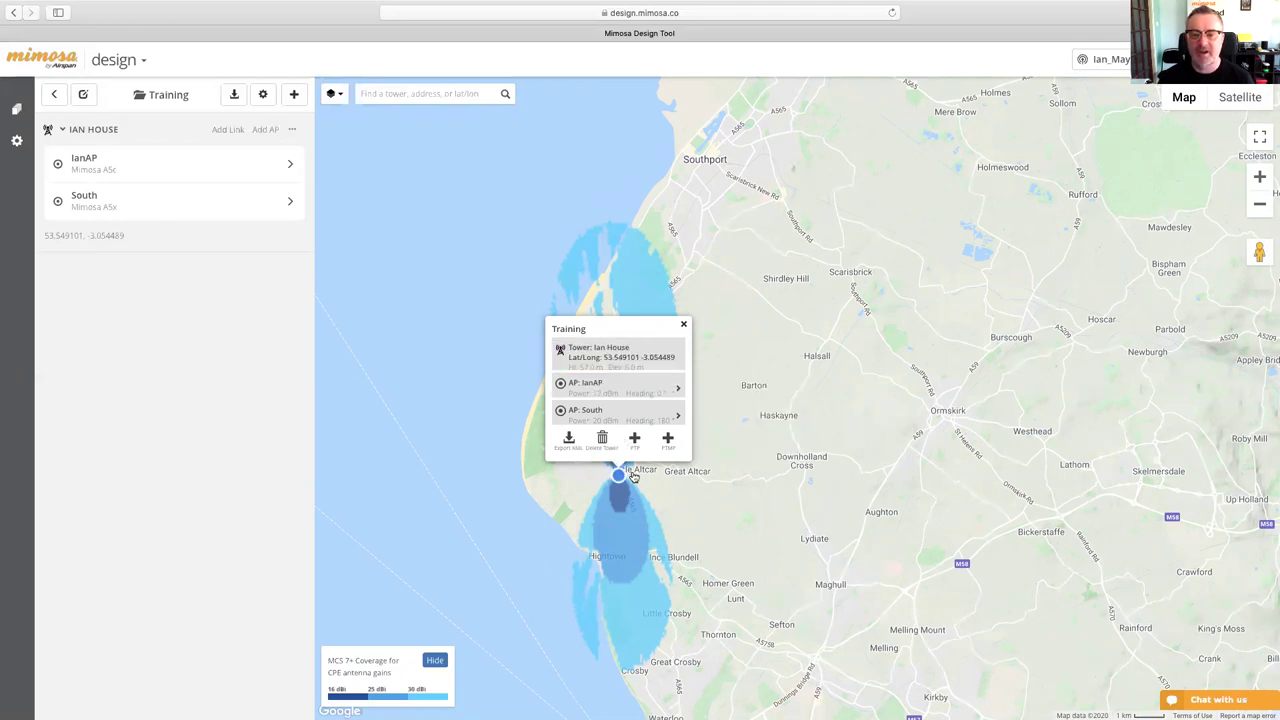
{"action": "left_click", "coordinate": [635, 441]}
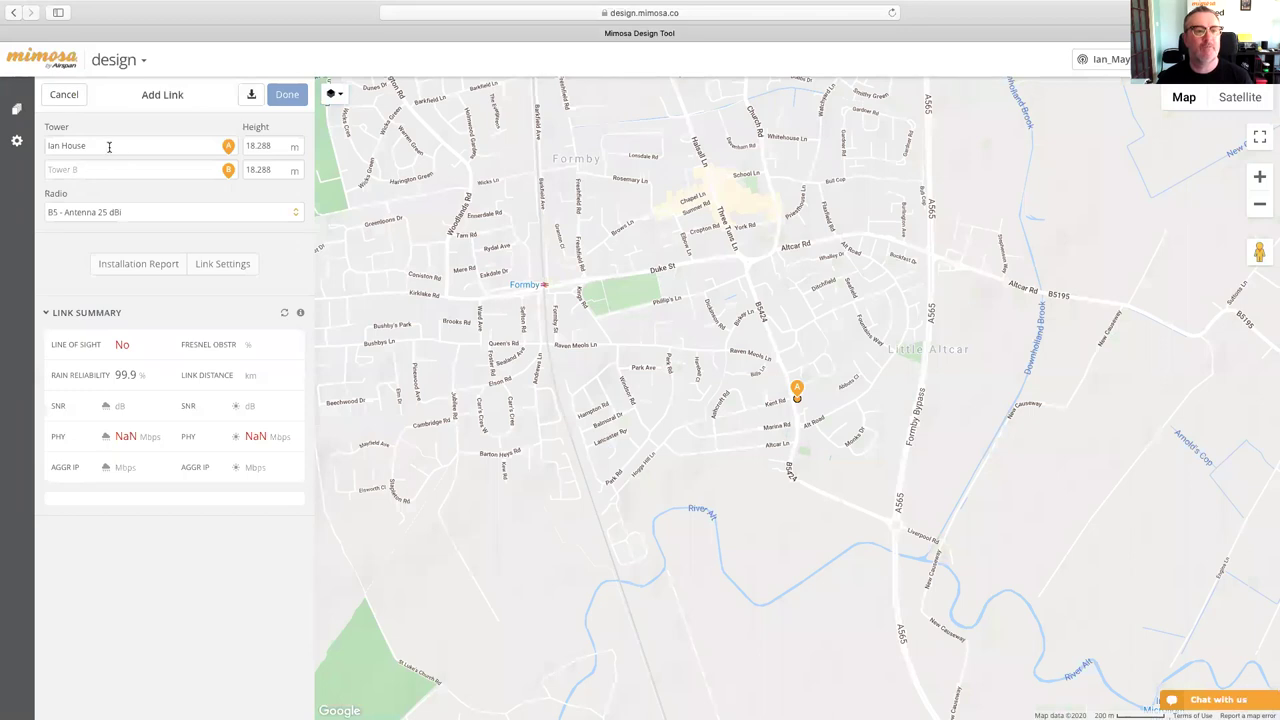
{"action": "left_click", "coordinate": [64, 167]}
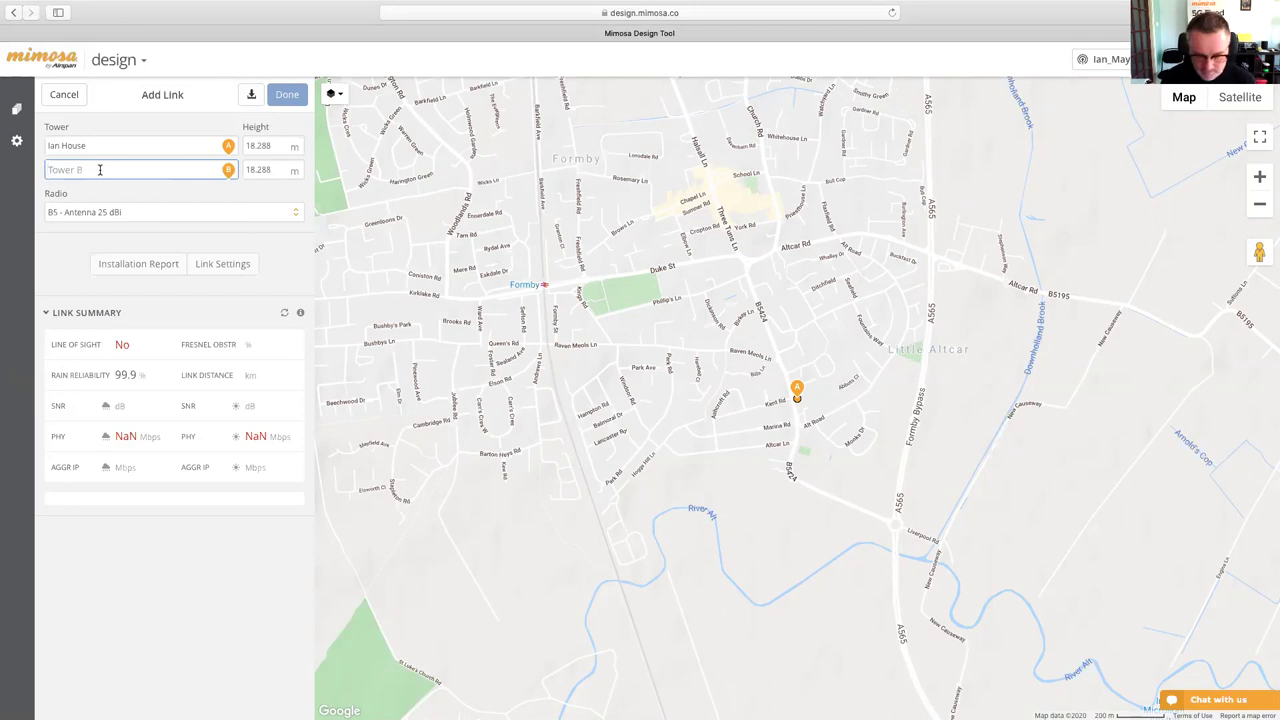
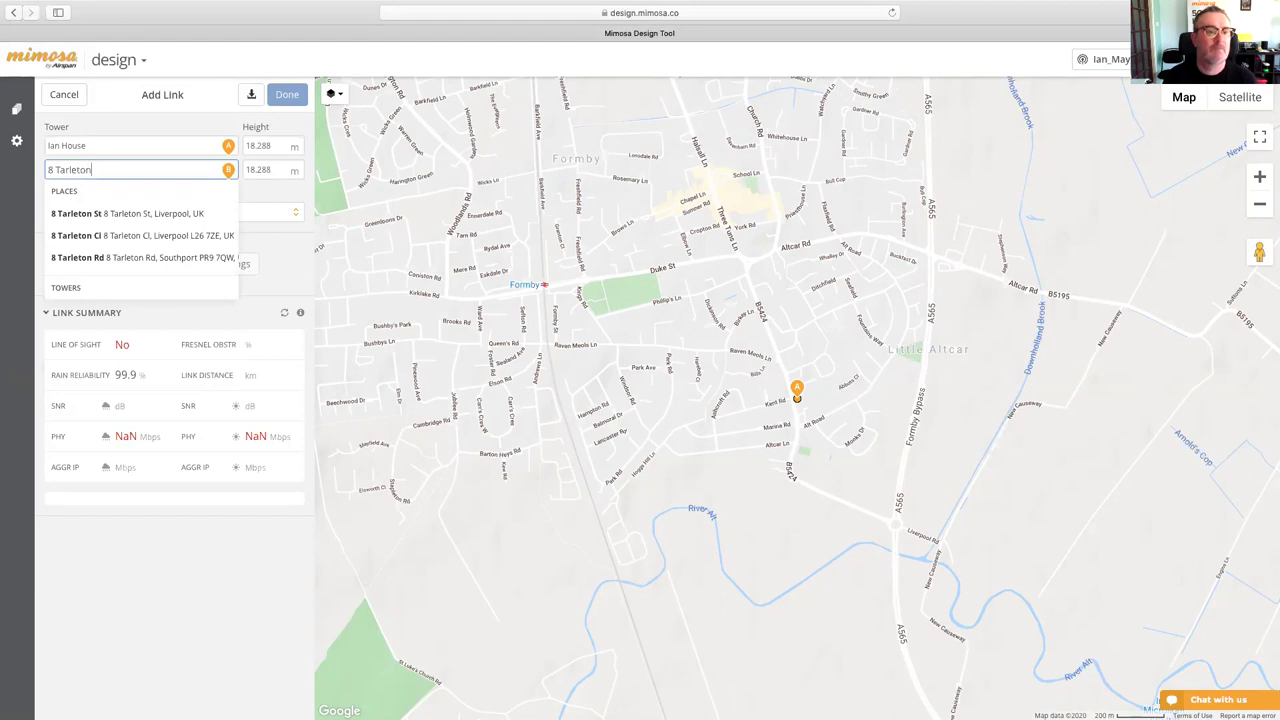
{"action": "left_click", "coordinate": [98, 257]}
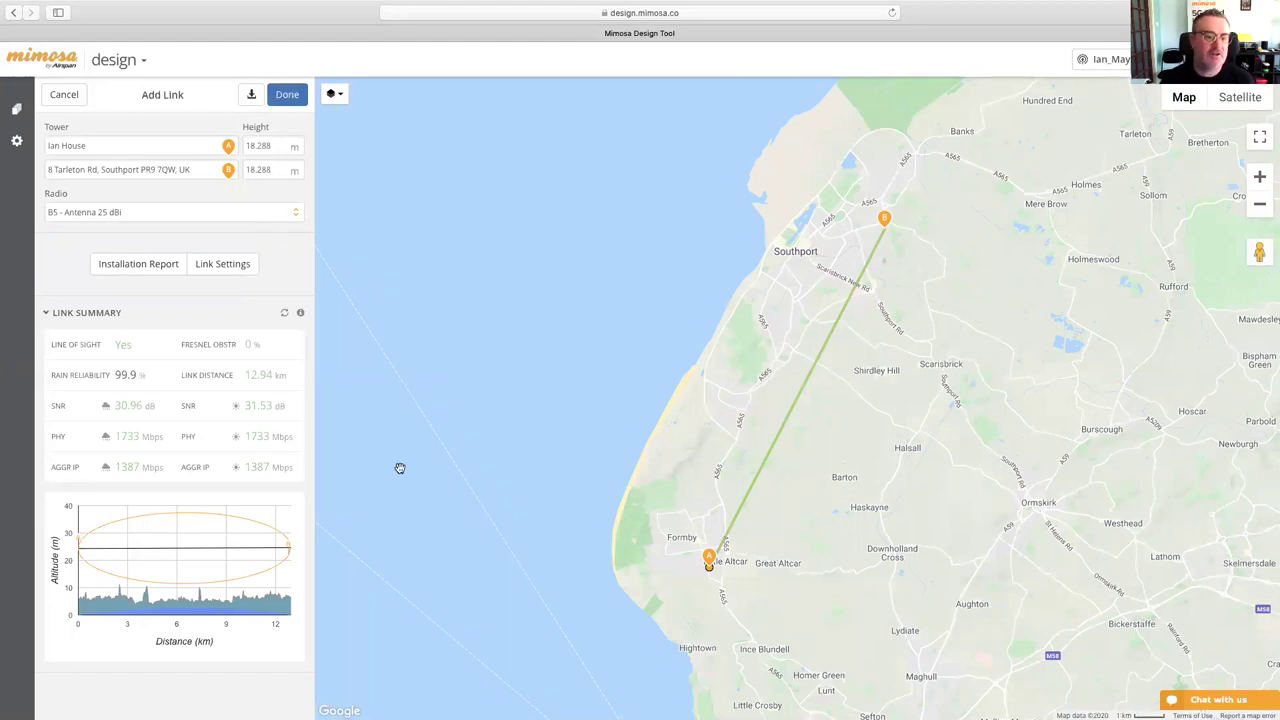
- Inspect the link's elevation profile and Fresnel zone, then open the Radio model list
{"action": "mouse_move", "coordinate": [115, 583]}
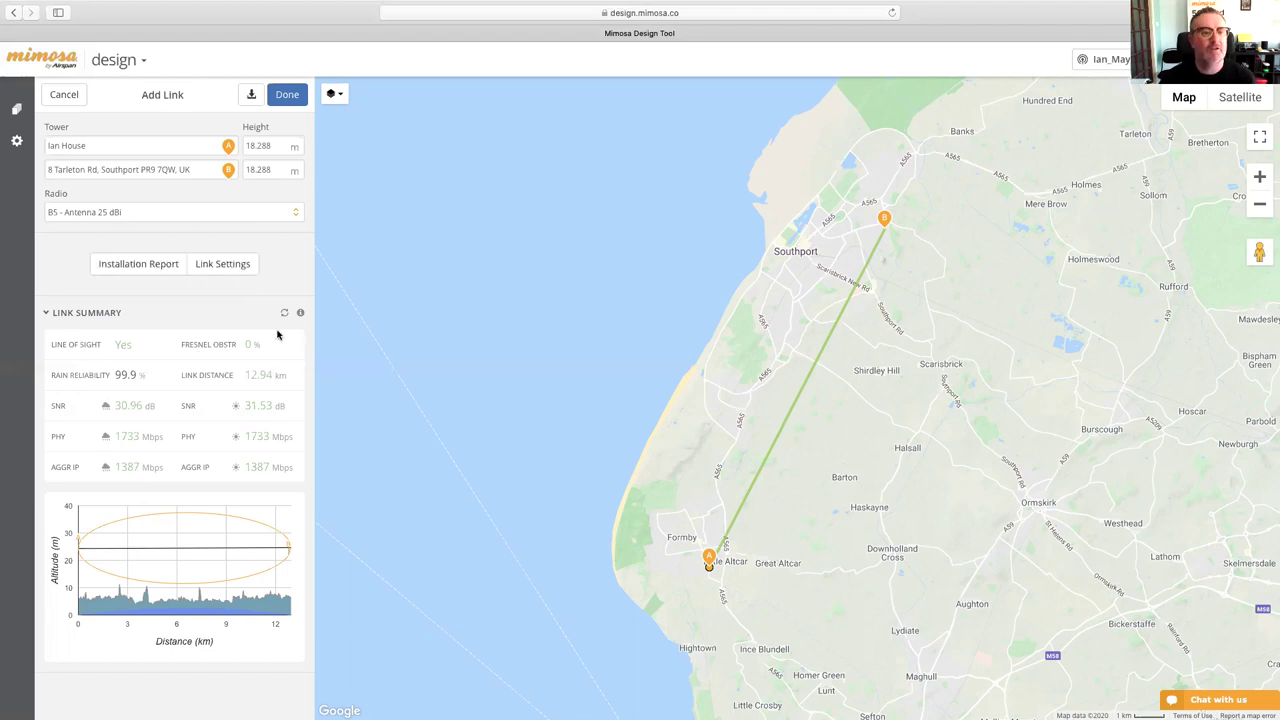
{"action": "left_click", "coordinate": [140, 213]}
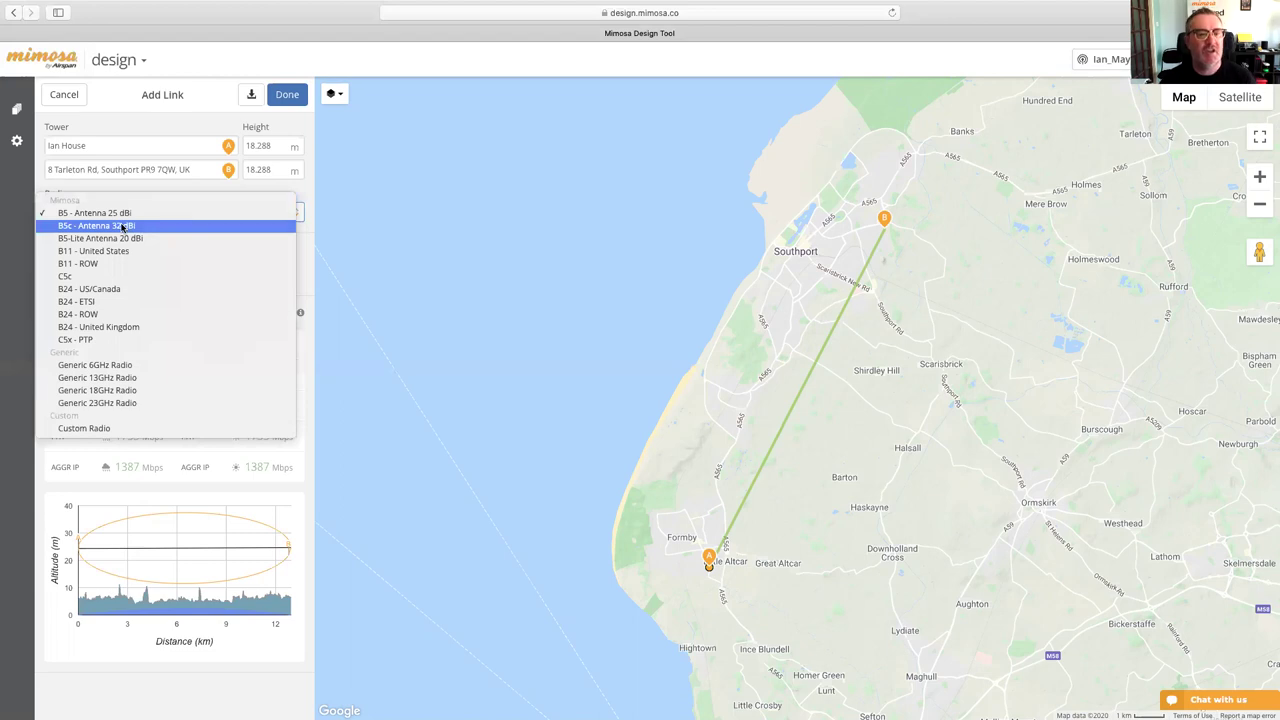
- Switch the link's radio from B5 25 dBi to B5c - Antenna 32 dBi
{"action": "left_click", "coordinate": [121, 226]}
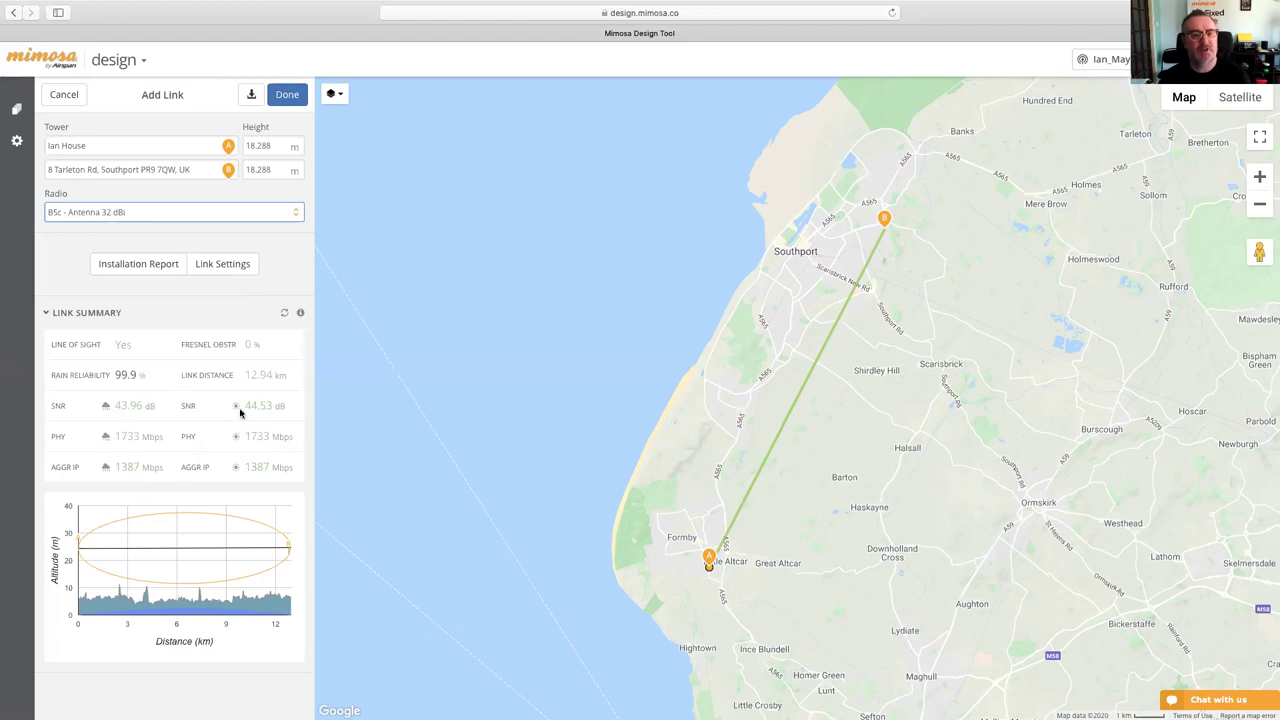
{"action": "left_click", "coordinate": [233, 265]}
- Narrow the link's channel width from 2x80 to 2x40 in Link Settings
{"action": "left_click", "coordinate": [233, 265]}
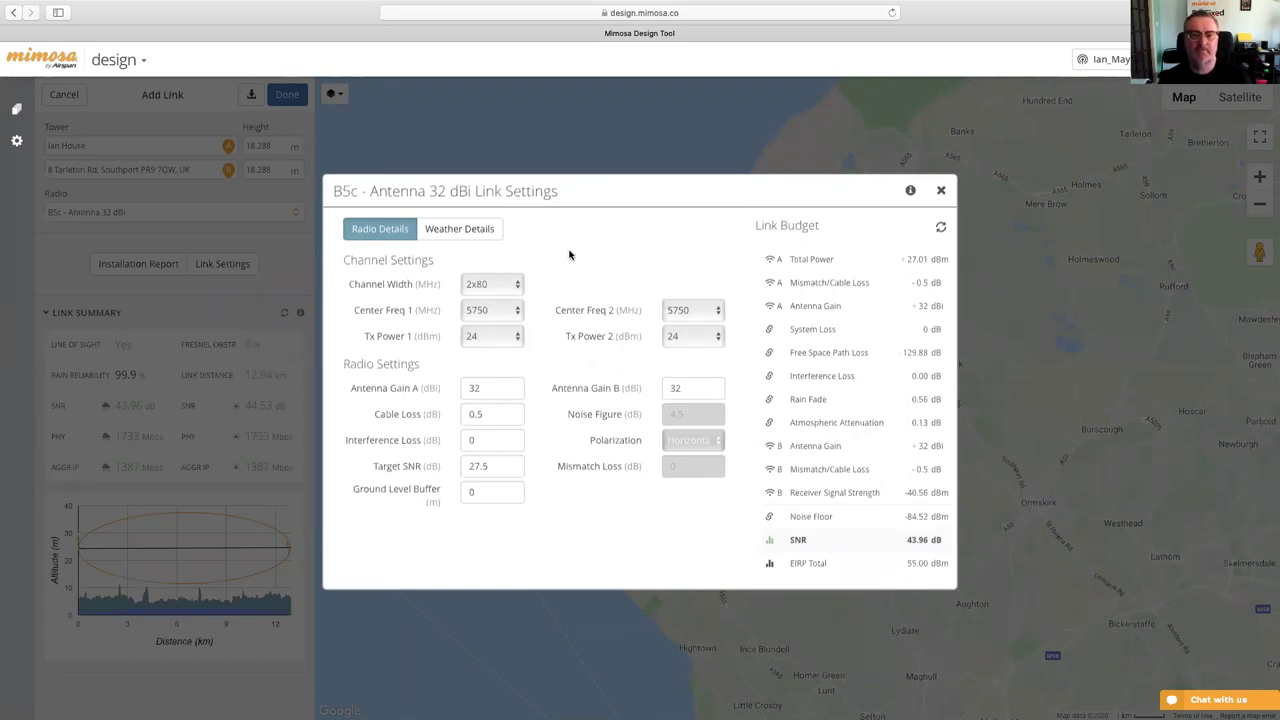
{"action": "left_click", "coordinate": [510, 288]}
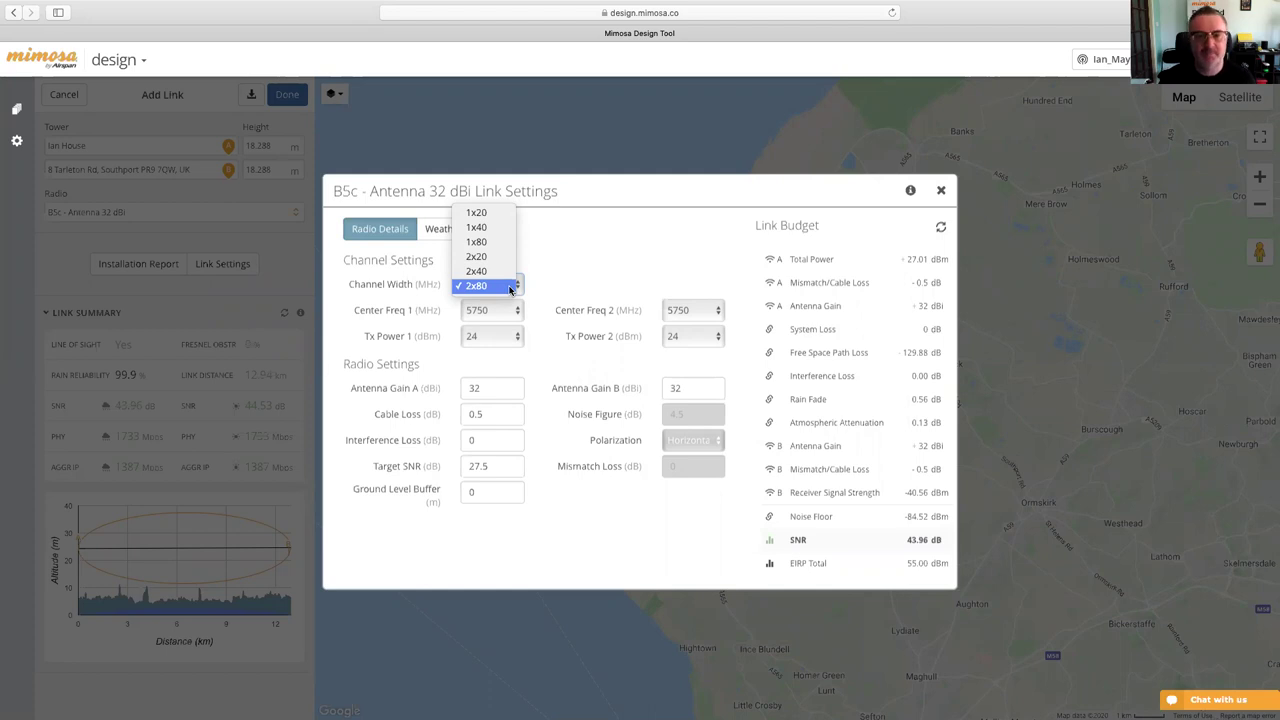
{"action": "left_click", "coordinate": [505, 271]}
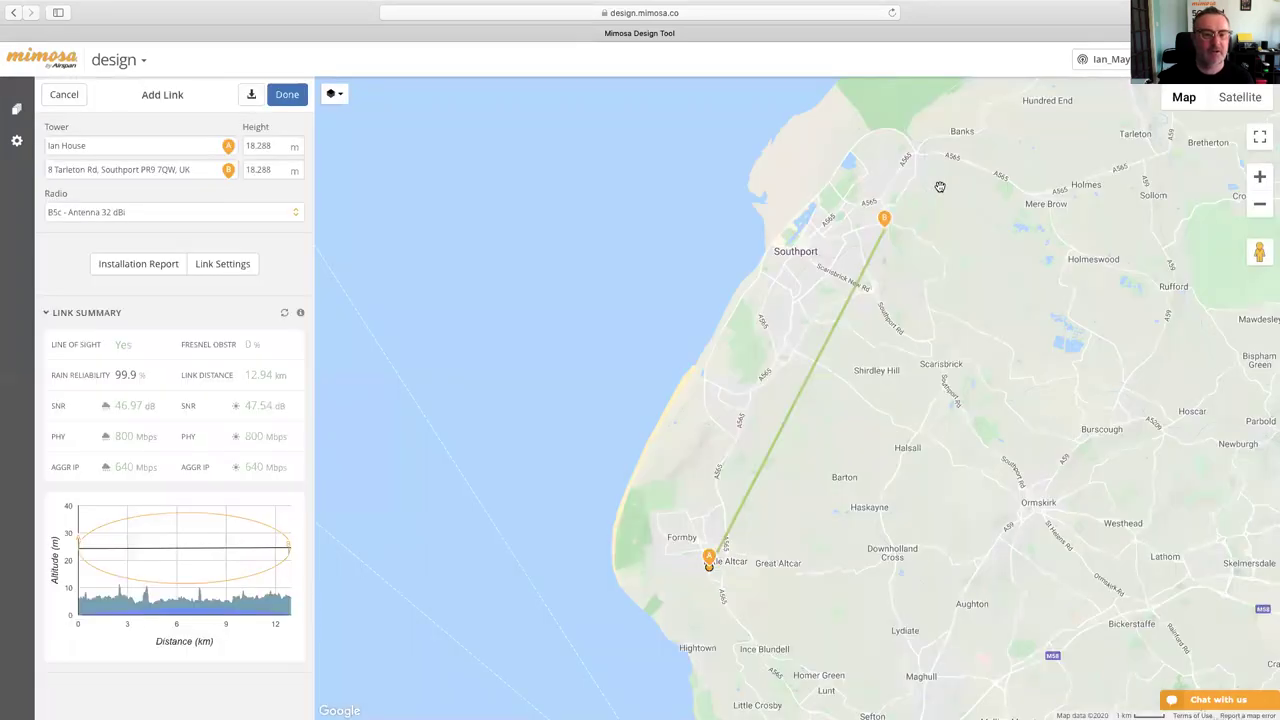
{"action": "left_click", "coordinate": [941, 190]}
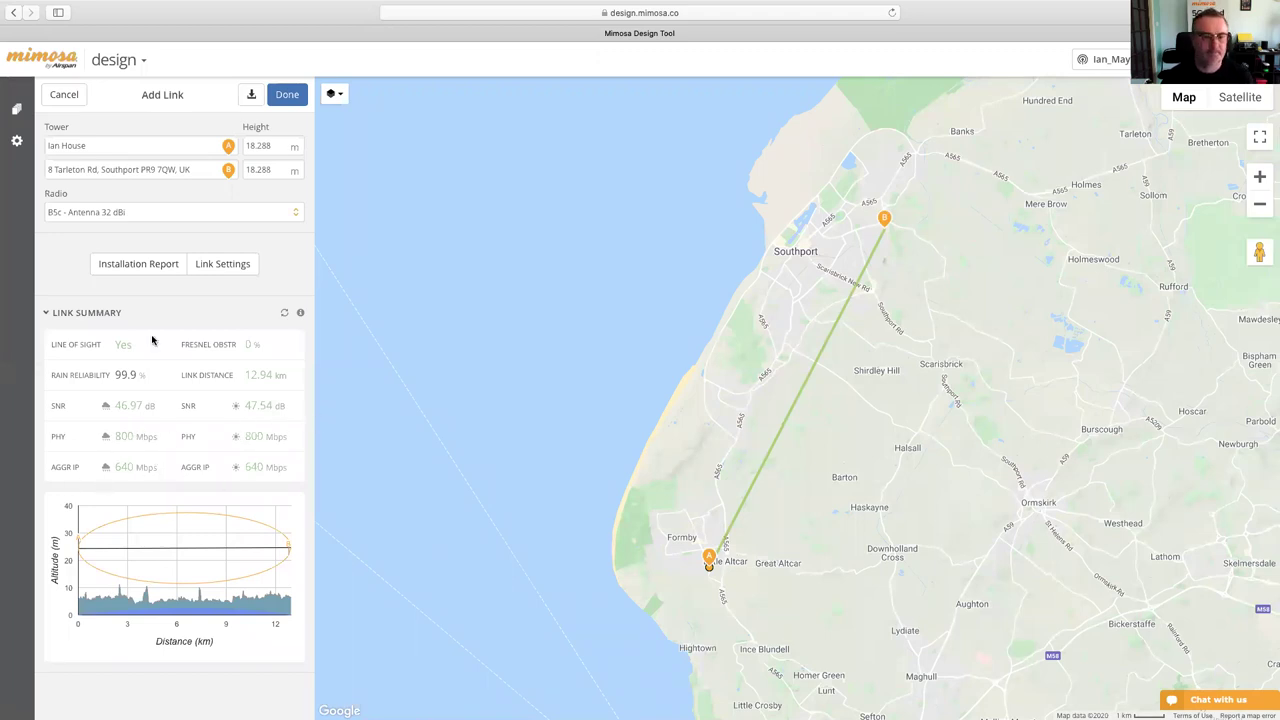
- Restore the channel width to 2x80, keeping Tx Power A at 24
{"action": "left_click", "coordinate": [224, 270]}
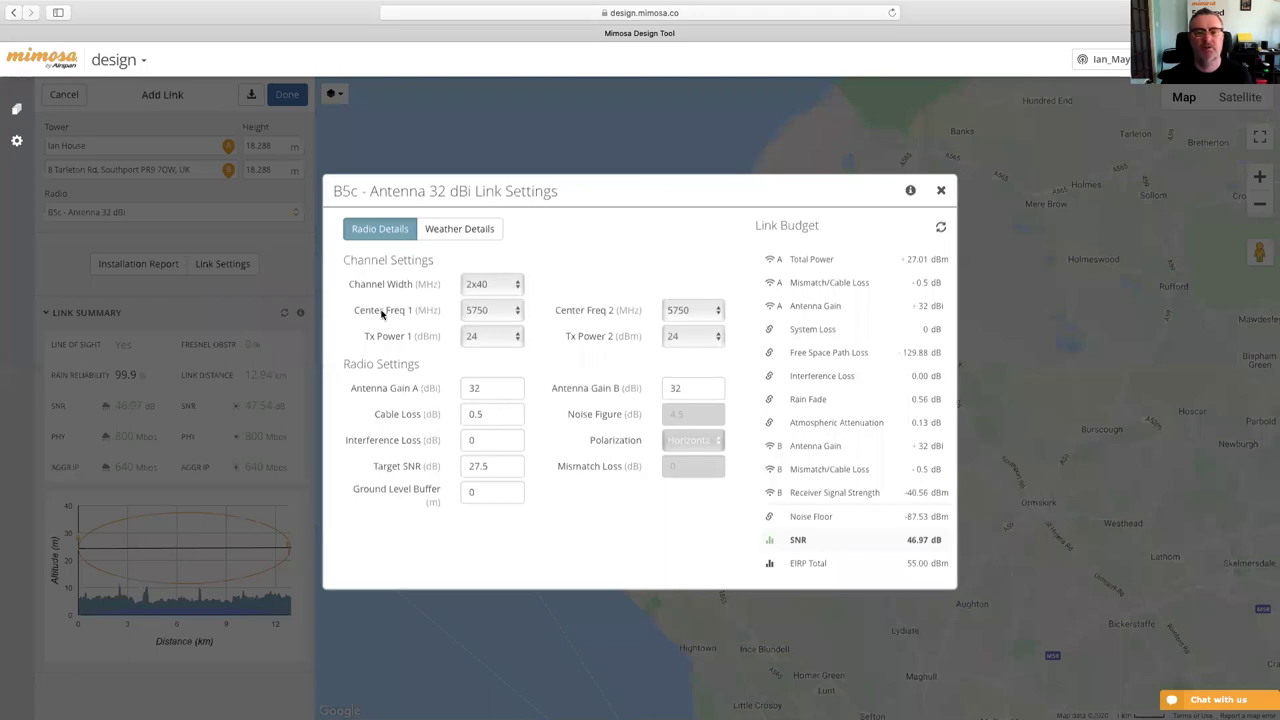
{"action": "left_click", "coordinate": [505, 286]}
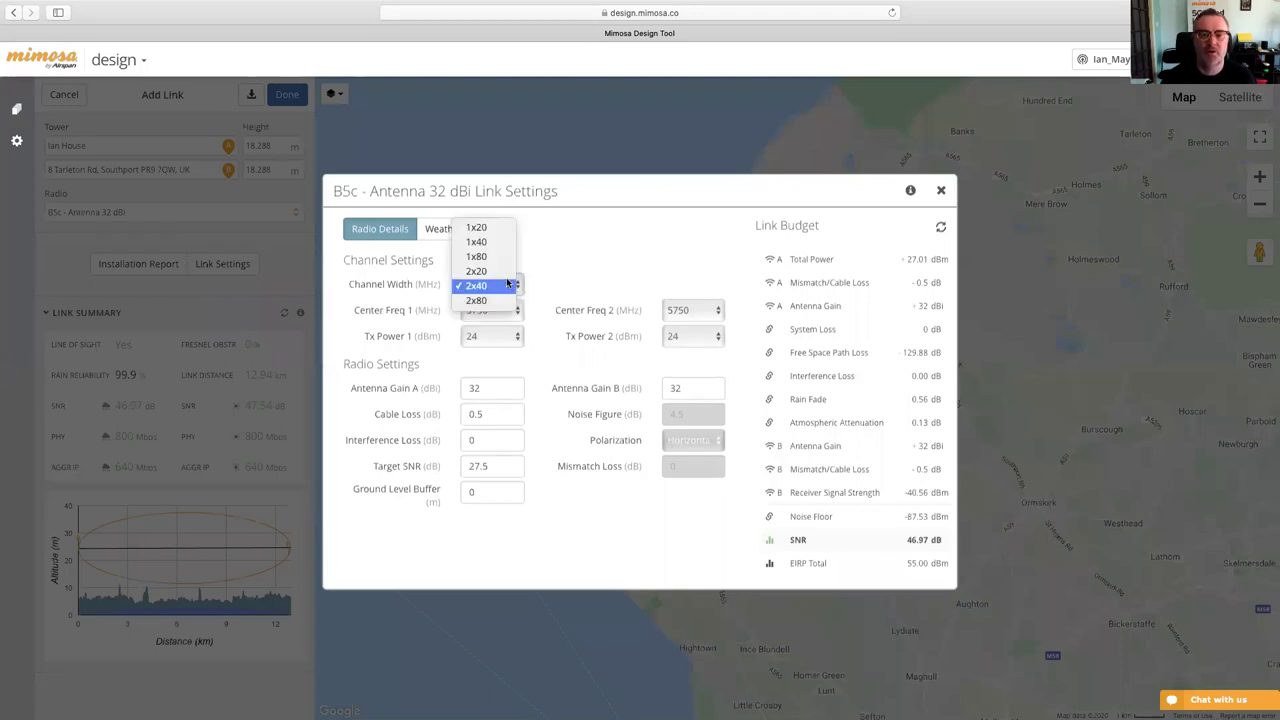
{"action": "left_click", "coordinate": [490, 301]}
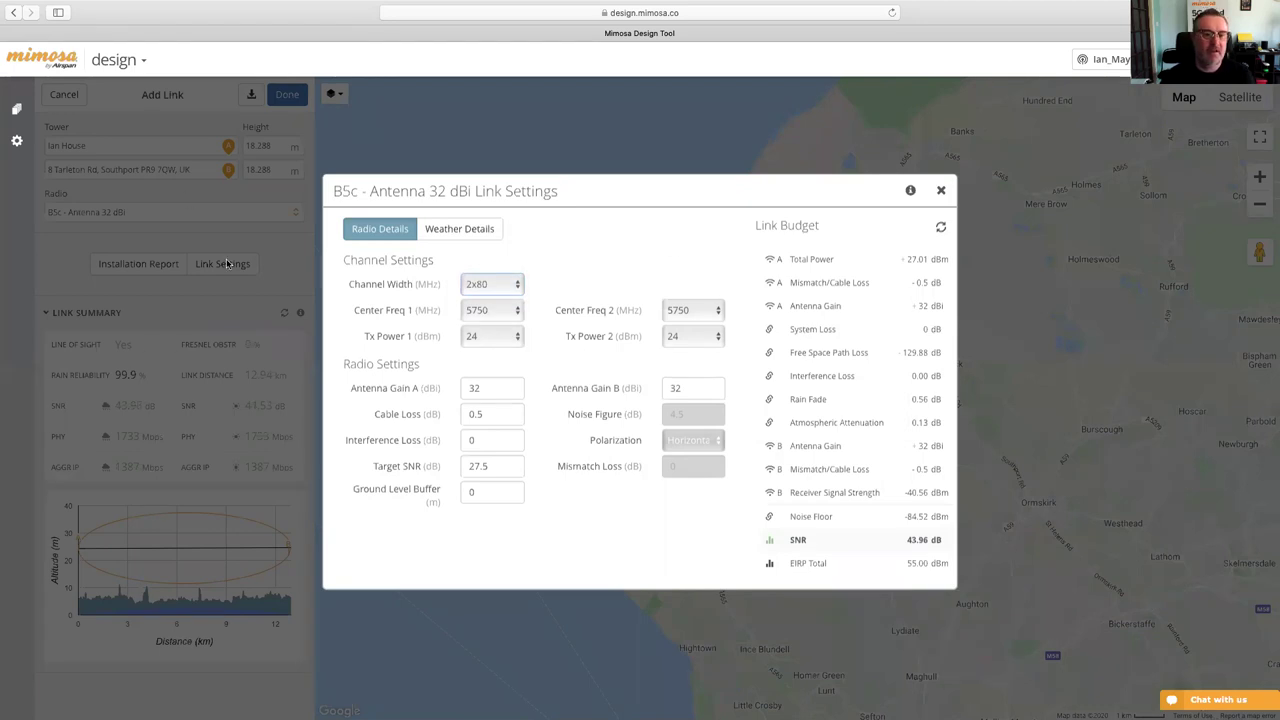
{"action": "left_click", "coordinate": [498, 337]}
{"action": "left_click", "coordinate": [498, 337]}
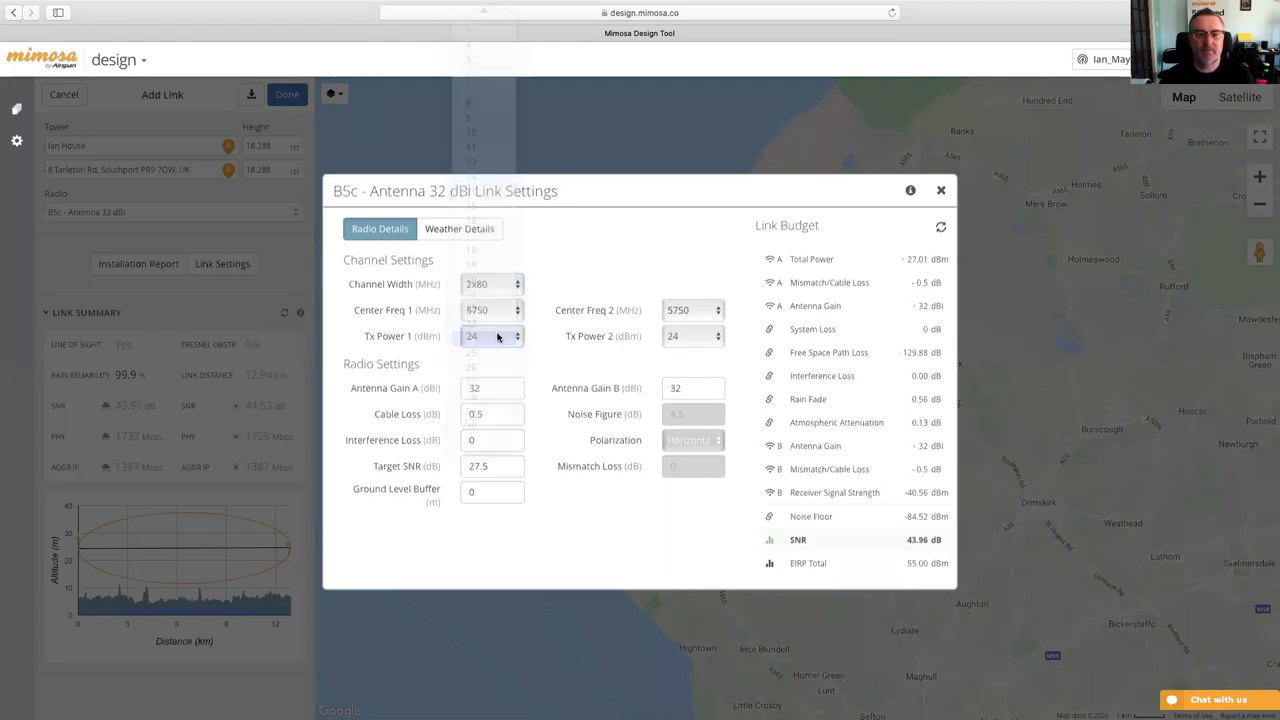
- Lower Antenna Gain B from 32 to 24 dBi
{"action": "left_click", "coordinate": [490, 388]}
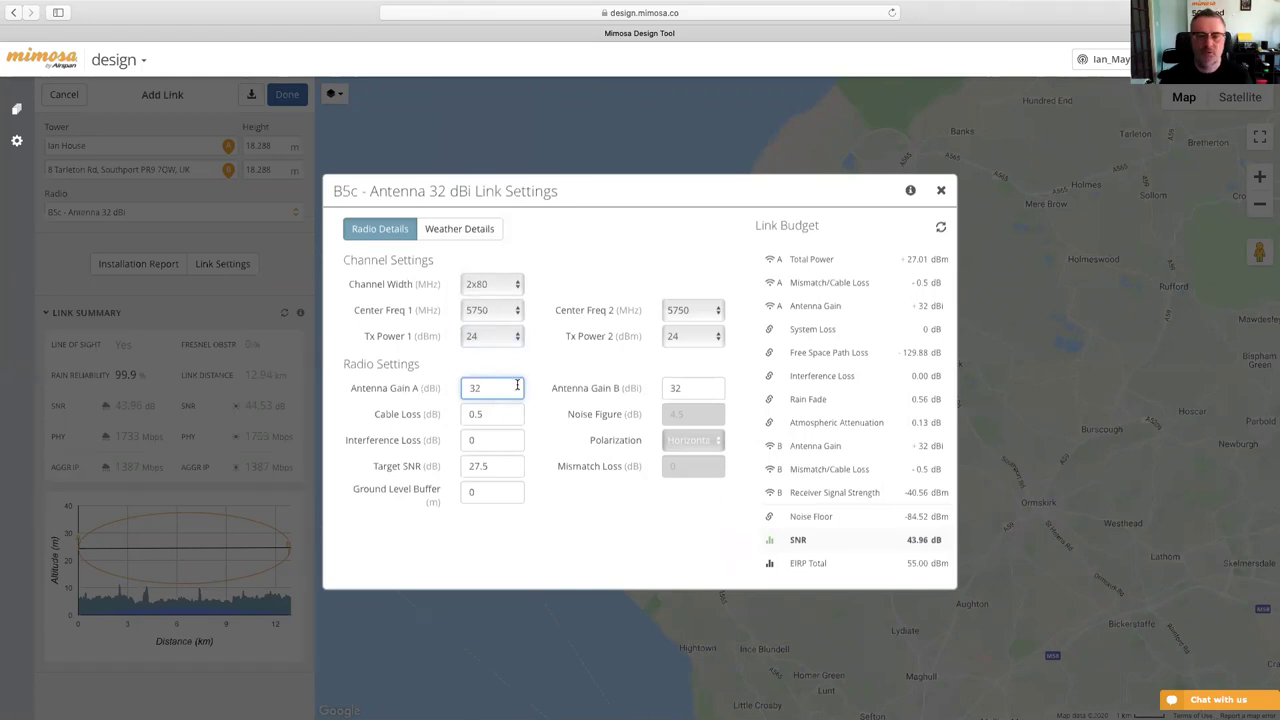
{"action": "left_click", "coordinate": [688, 386]}
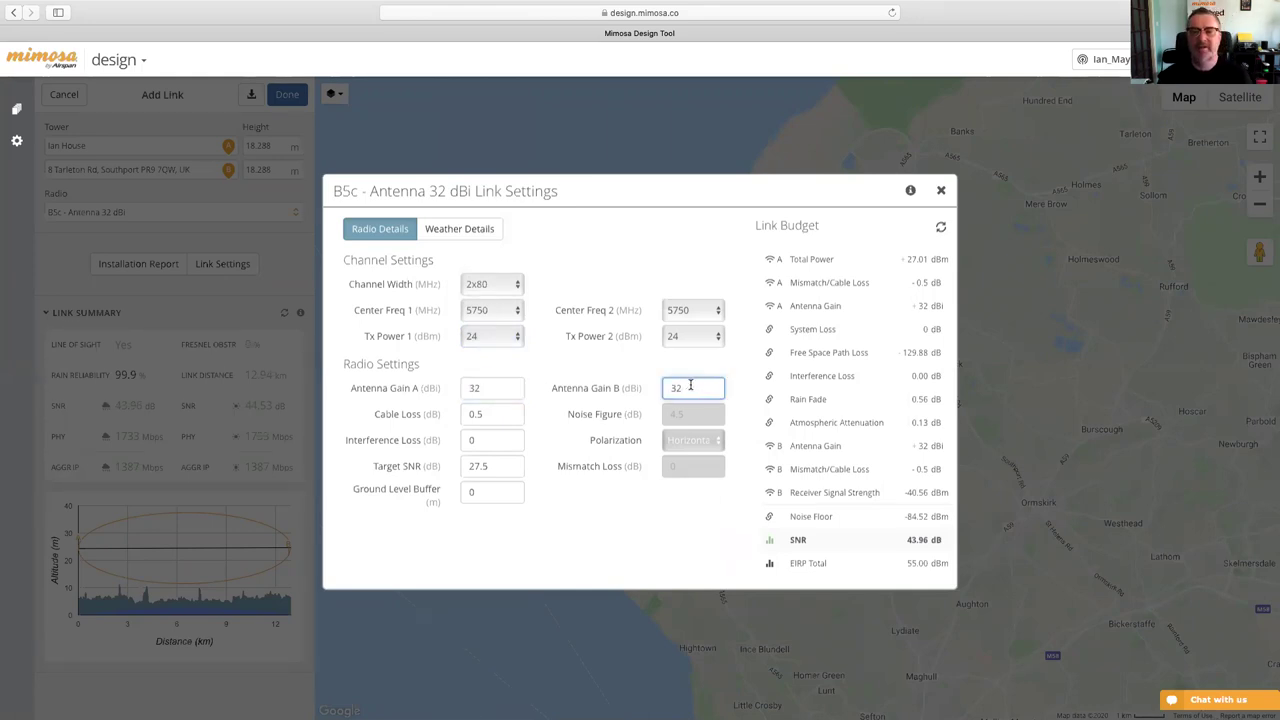
{"action": "key", "text": "BackSpace"}
{"action": "key", "text": "BackSpace"}
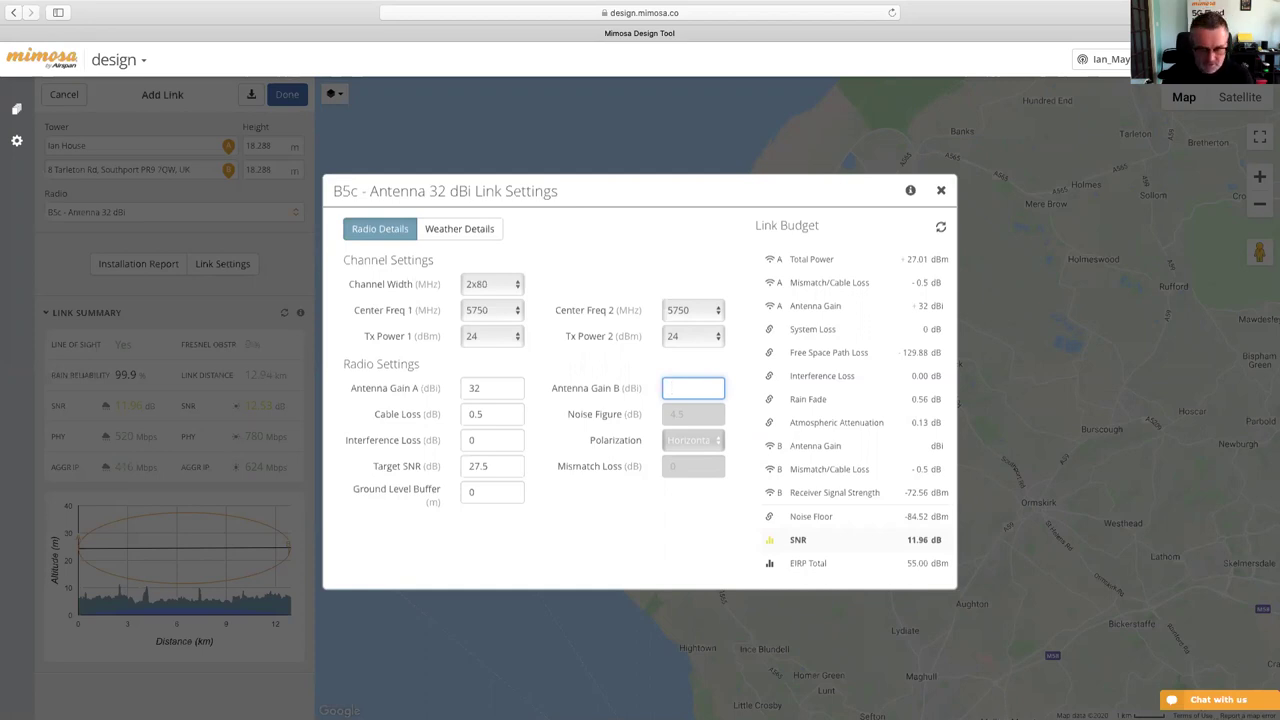
{"action": "type", "text": "24"}
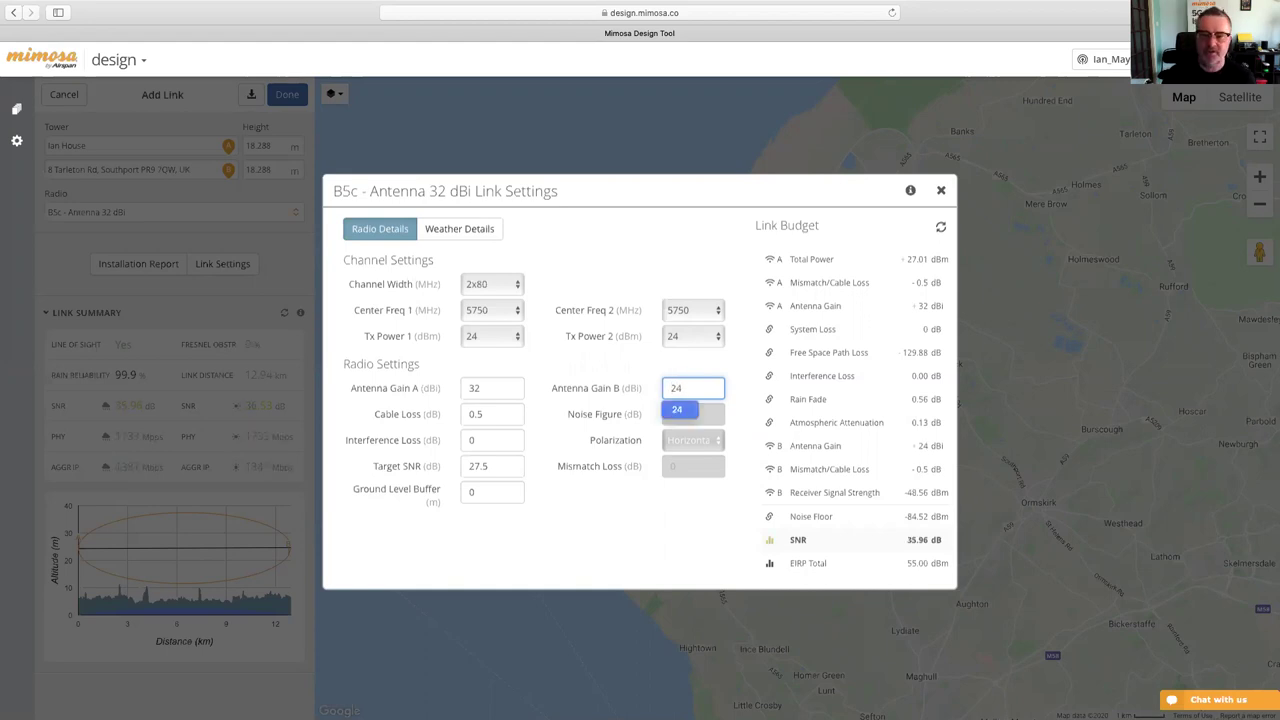
{"action": "left_click", "coordinate": [683, 525]}
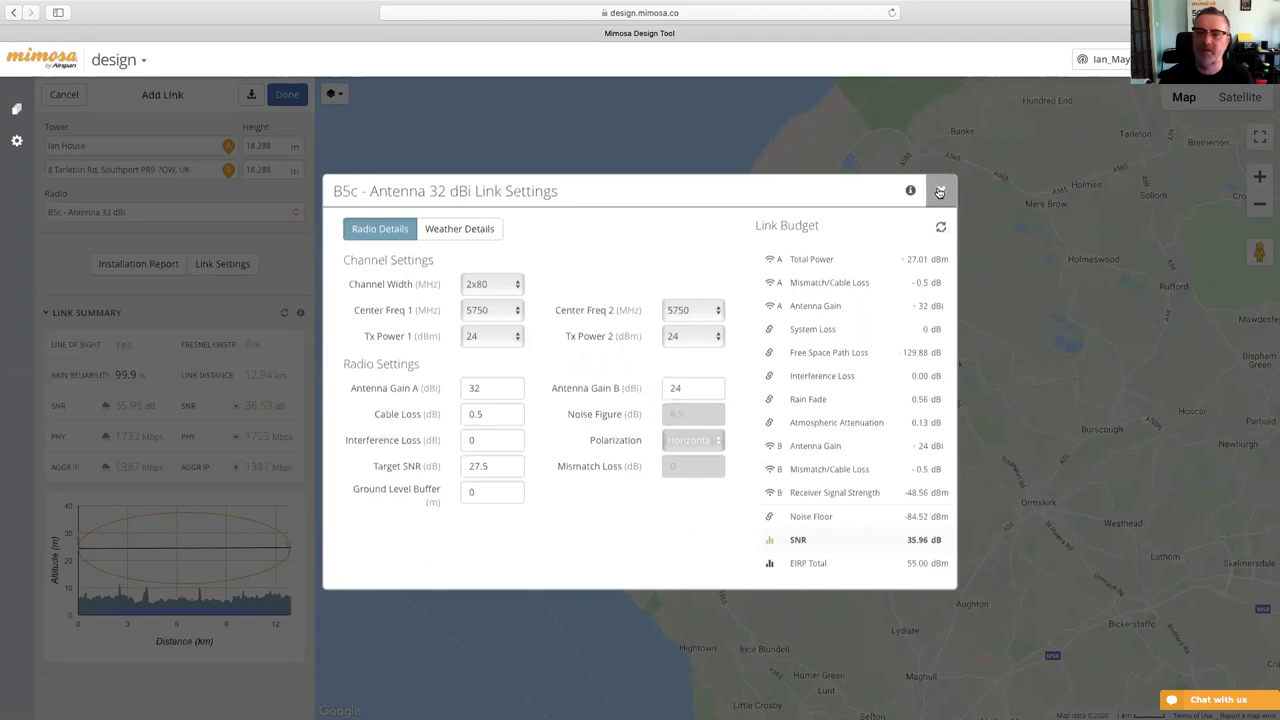
{"action": "left_click", "coordinate": [940, 189]}
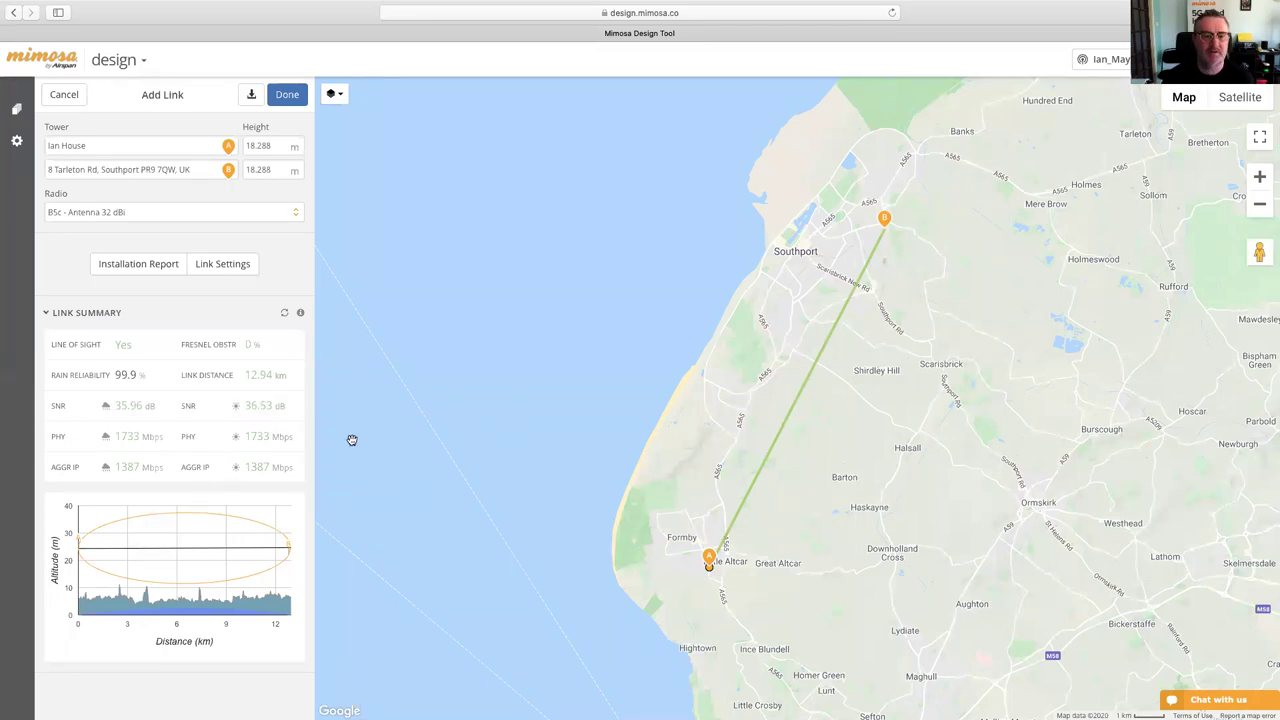
{"action": "left_click", "coordinate": [224, 267]}
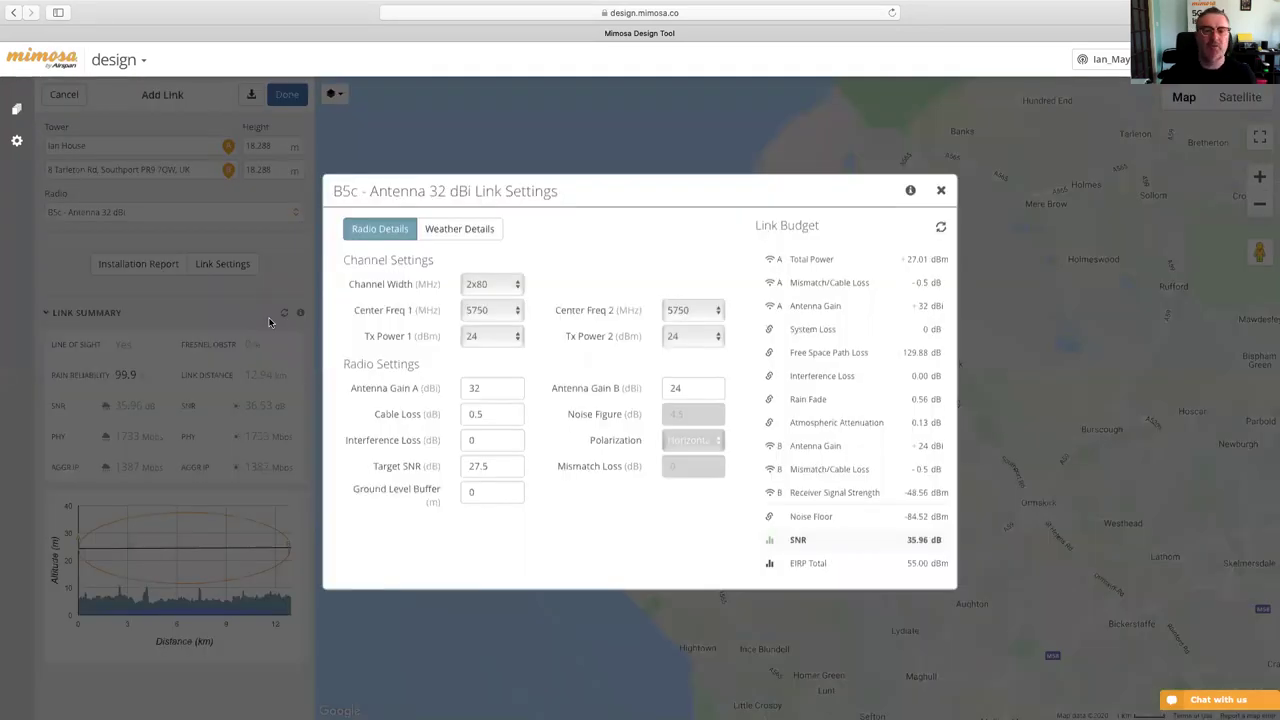
{"action": "left_click", "coordinate": [504, 416]}
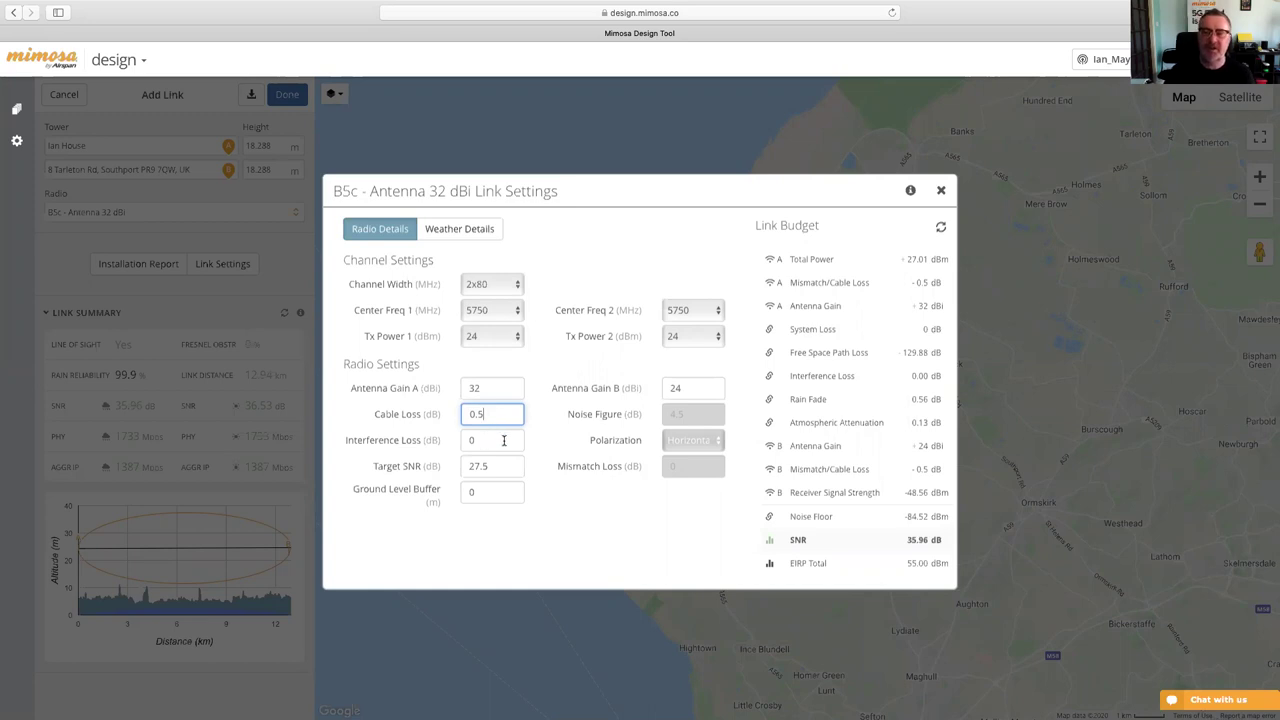
{"action": "left_click", "coordinate": [940, 190]}
{"action": "left_click_drag", "start_coordinate": [766, 309], "coordinate": [604, 326]}
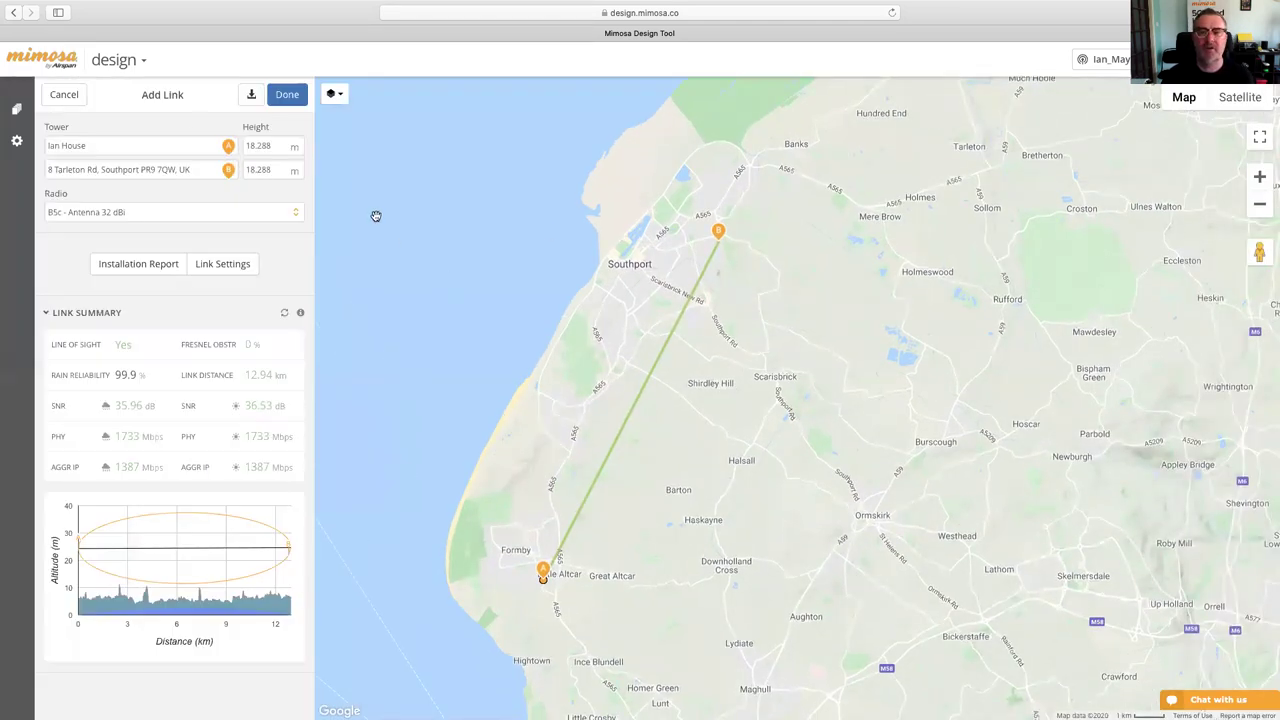
- Save the link to the Training group with tower B's name trimmed to the street part
{"action": "left_click", "coordinate": [290, 94]}
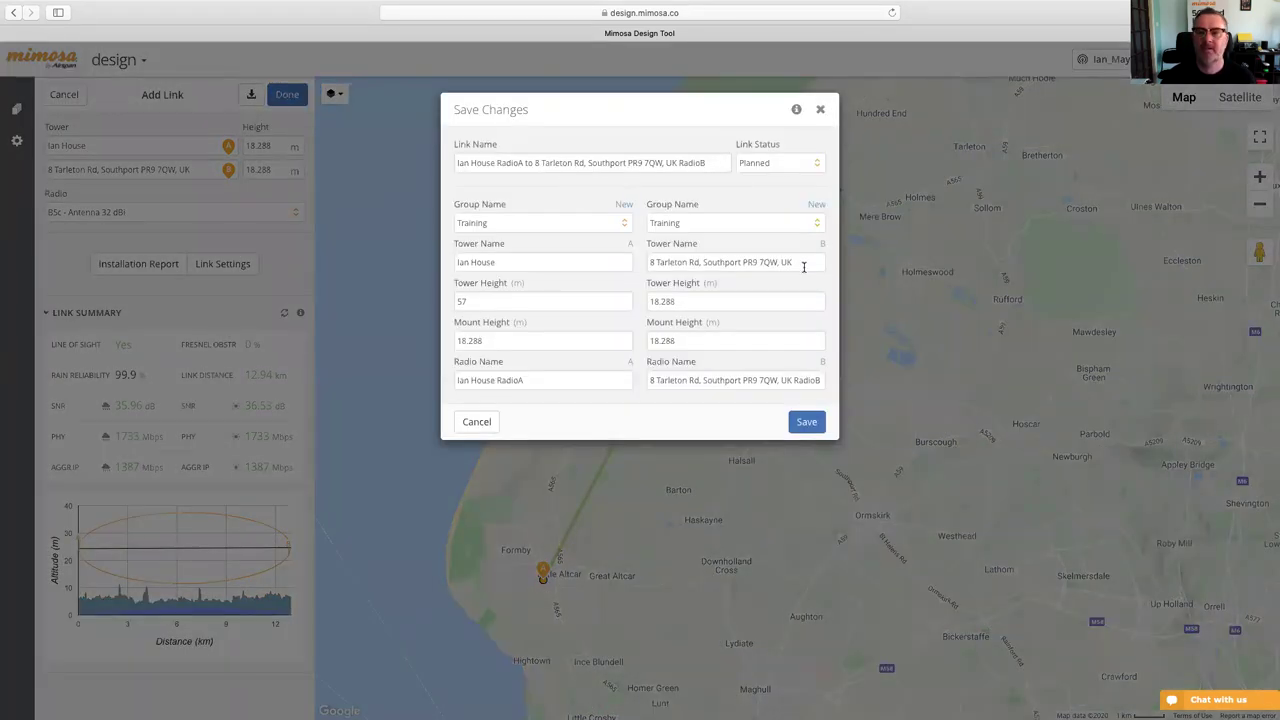
{"action": "left_click_drag", "start_coordinate": [808, 264], "coordinate": [705, 262]}
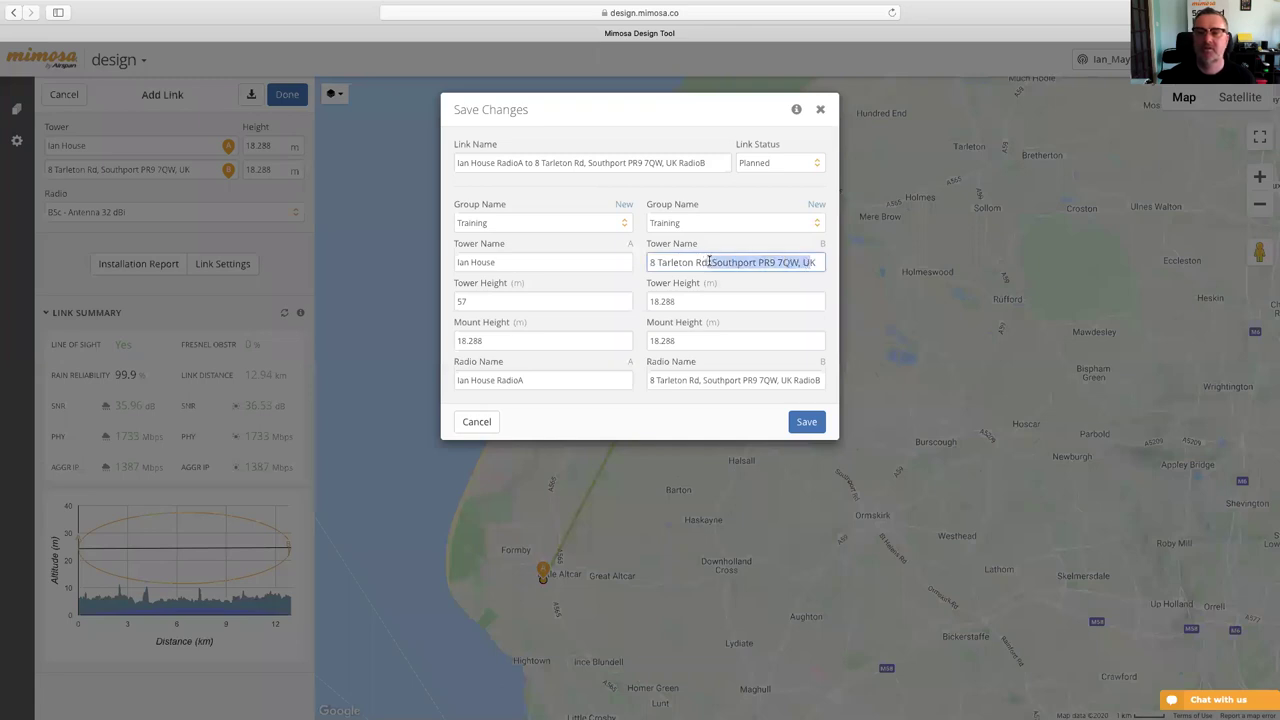
{"action": "key", "text": "BackSpace"}
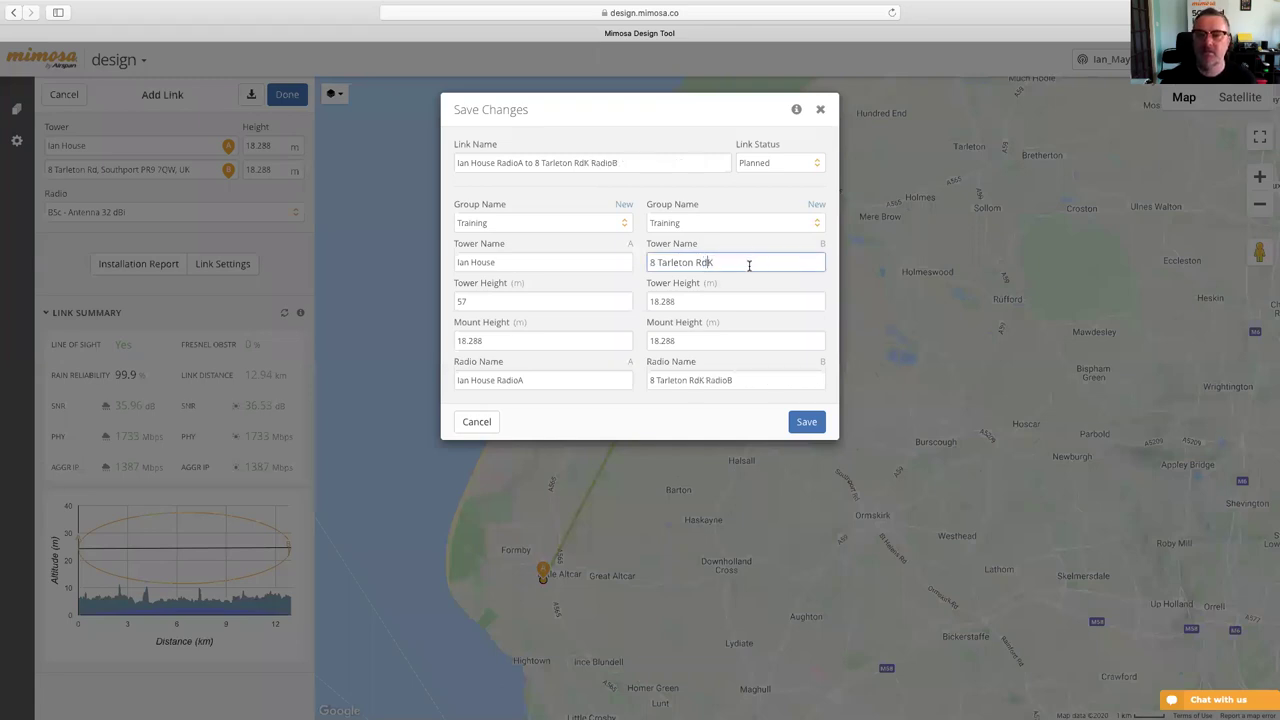
{"action": "key", "text": "BackSpace"}
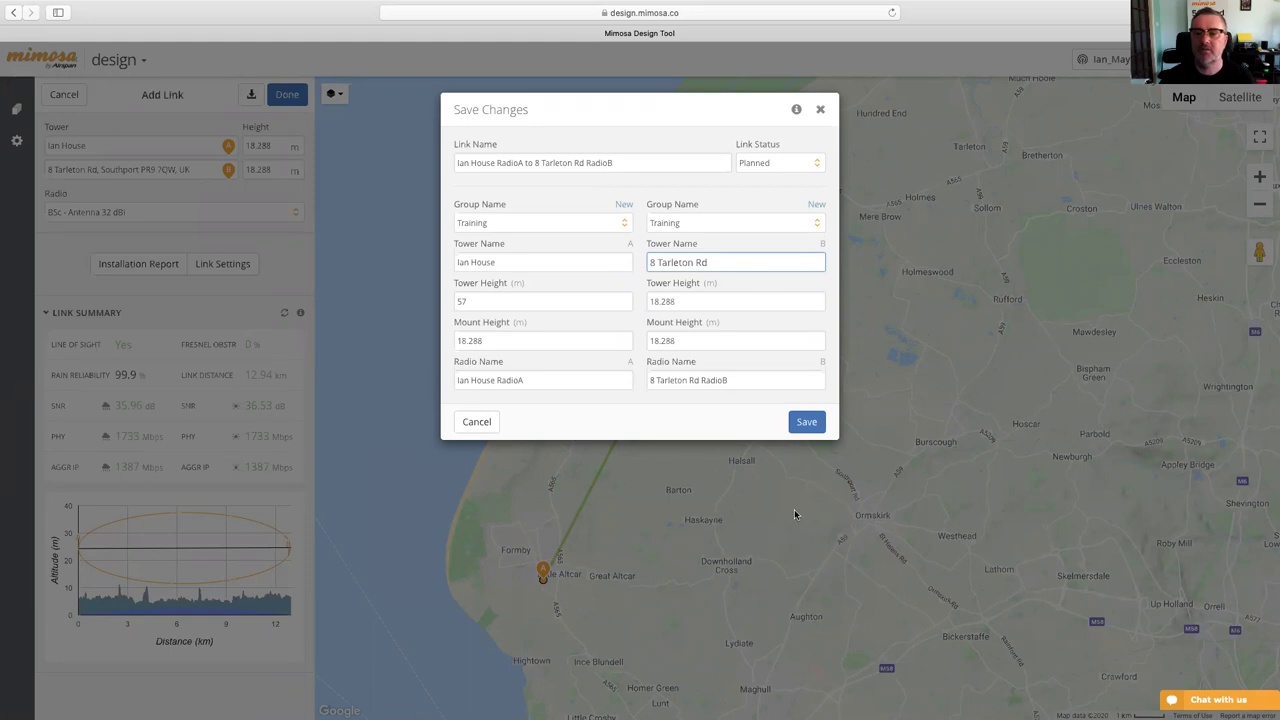
{"action": "left_click", "coordinate": [806, 422]}
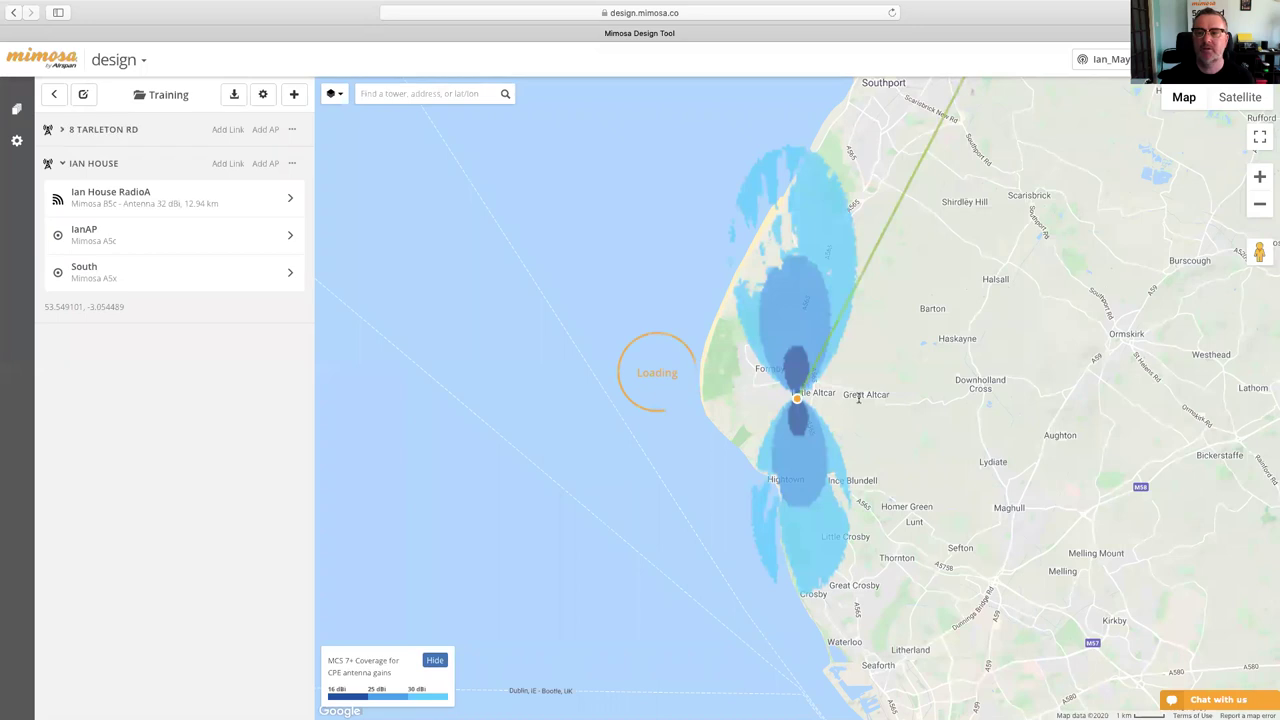
- Begin a new PTP link with the Tarleton Rd tower as site A
{"action": "scroll", "coordinate": [982, 317], "scroll_direction": "up", "scroll_amount": 2}
{"action": "scroll", "coordinate": [982, 317], "scroll_direction": "down", "scroll_amount": 3}
{"action": "scroll", "coordinate": [945, 325], "scroll_direction": "up", "scroll_amount": 2}
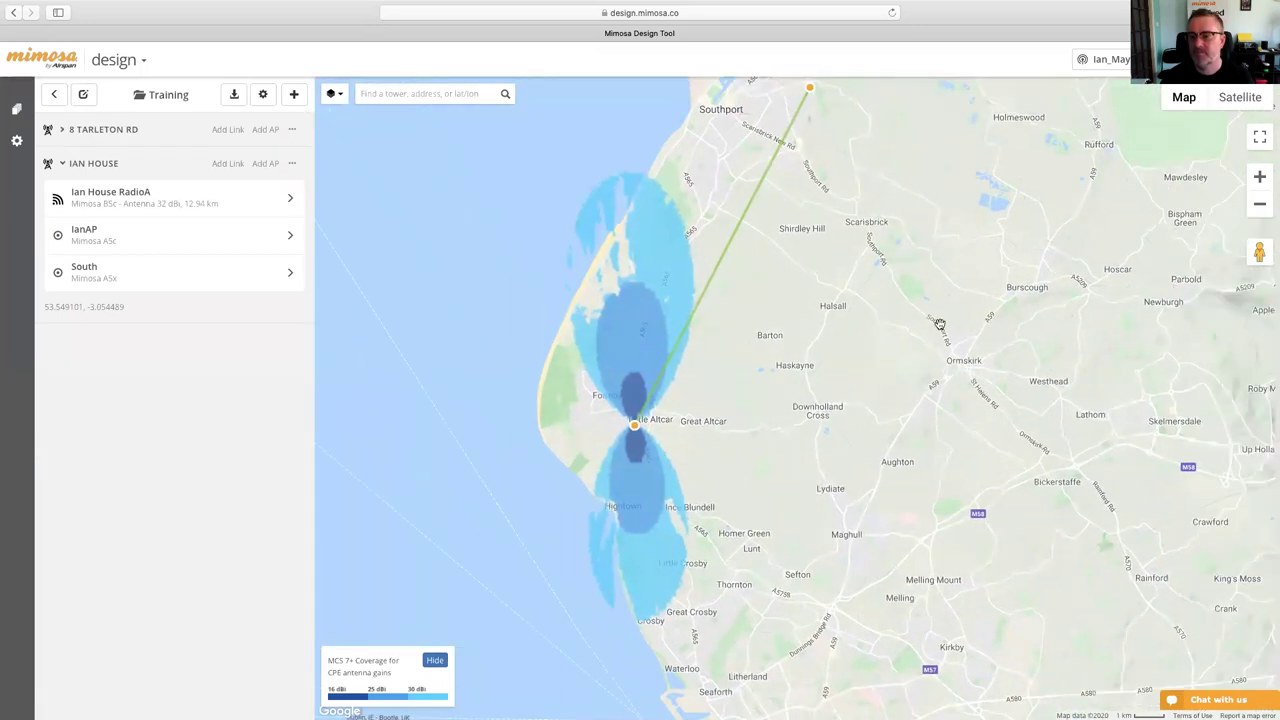
{"action": "scroll", "coordinate": [940, 324], "scroll_direction": "down", "scroll_amount": 1}
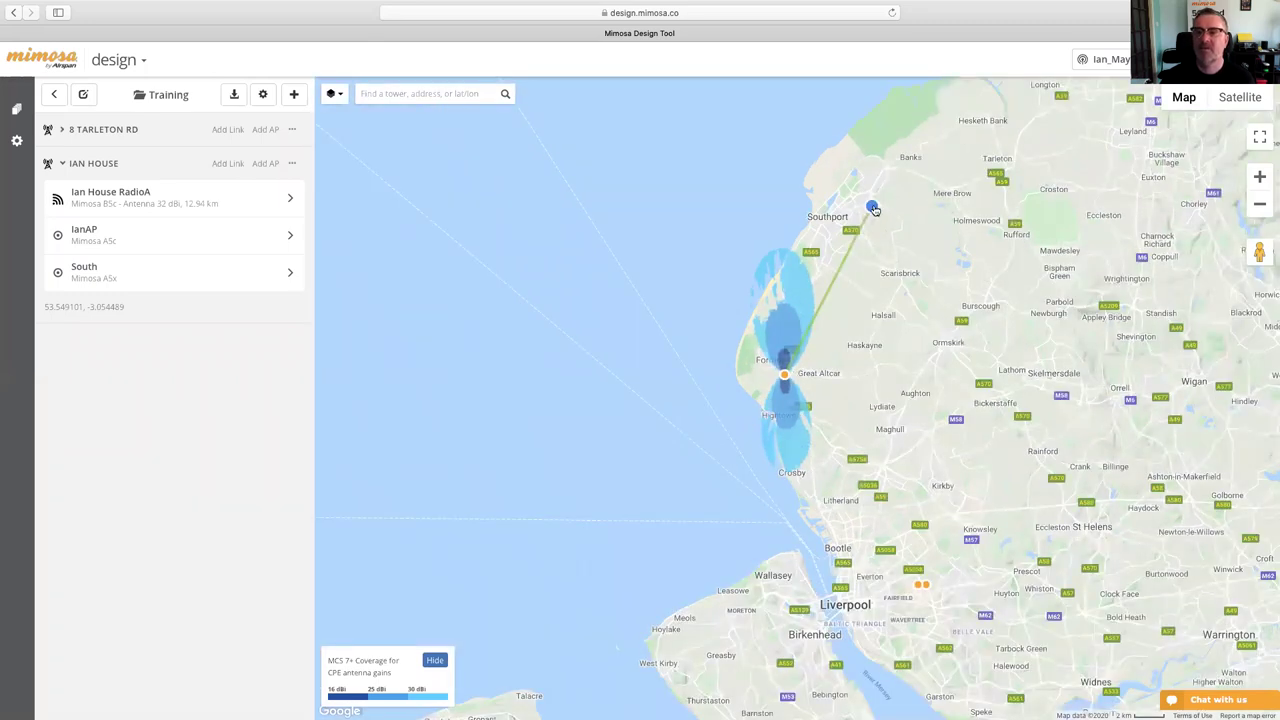
{"action": "left_click", "coordinate": [872, 207]}
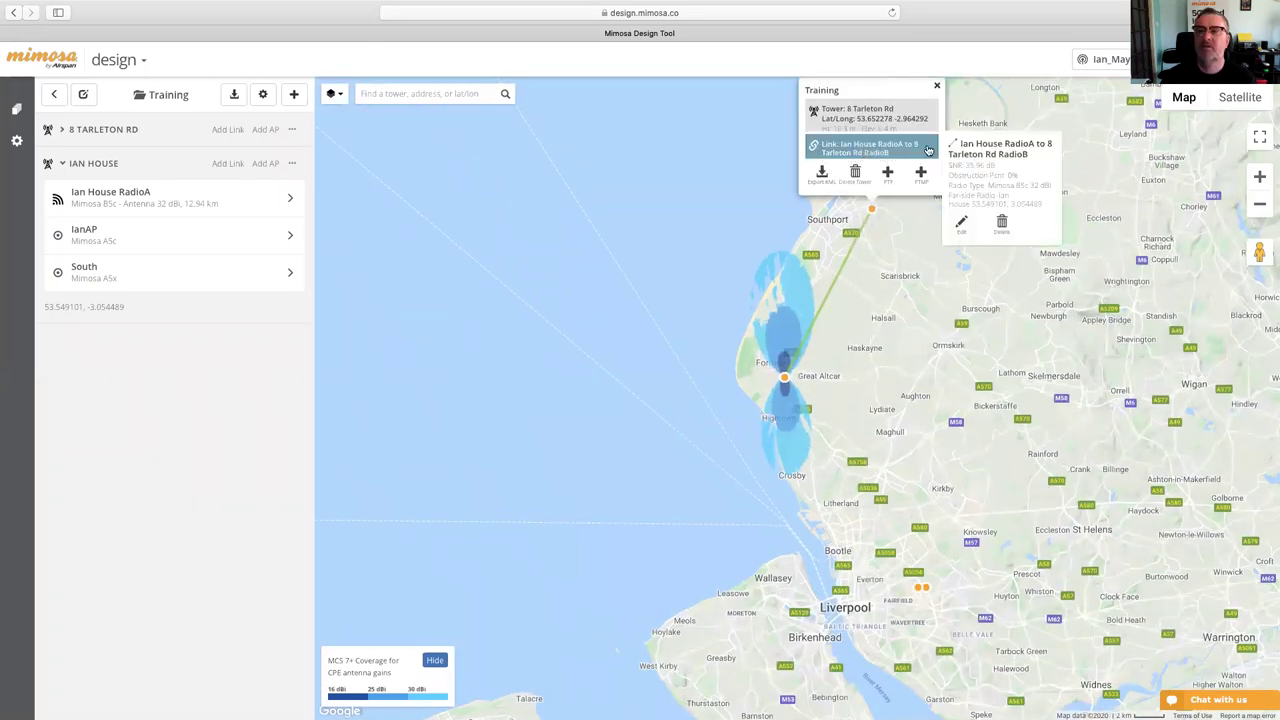
{"action": "left_click", "coordinate": [888, 175]}
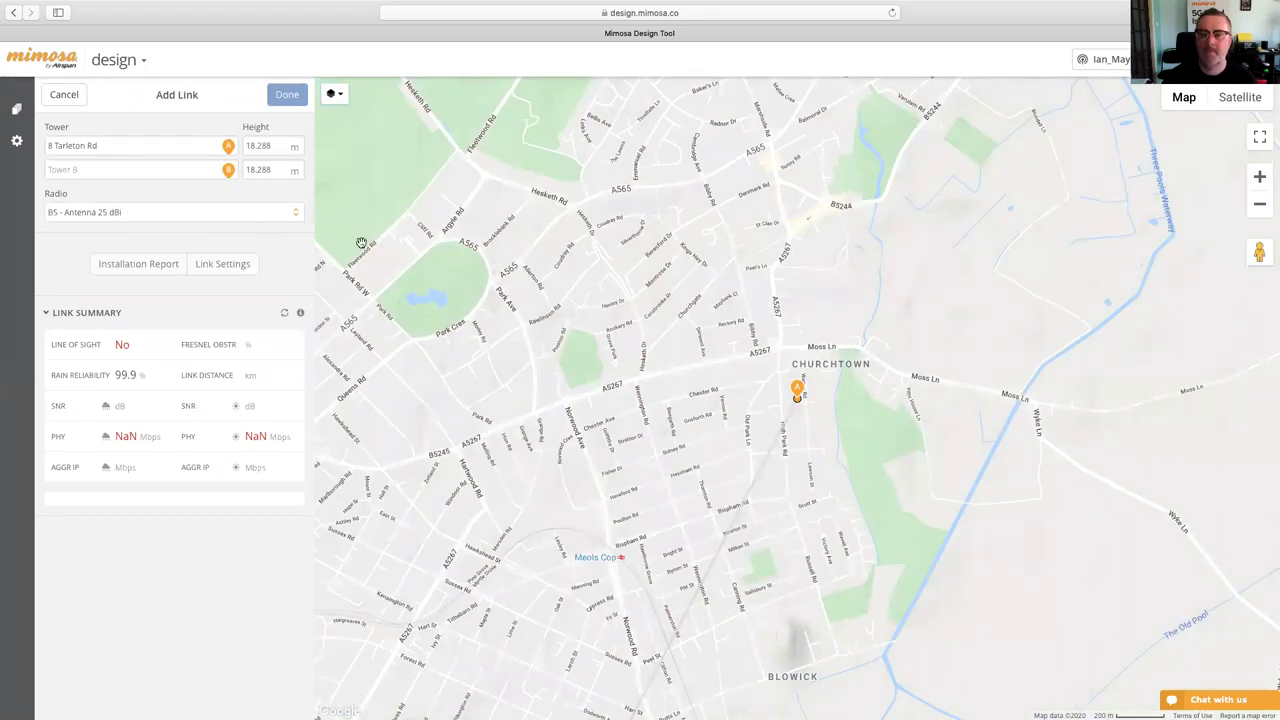
- Place site B on the map and move it out near Newburgh
{"action": "double_click", "coordinate": [228, 169]}
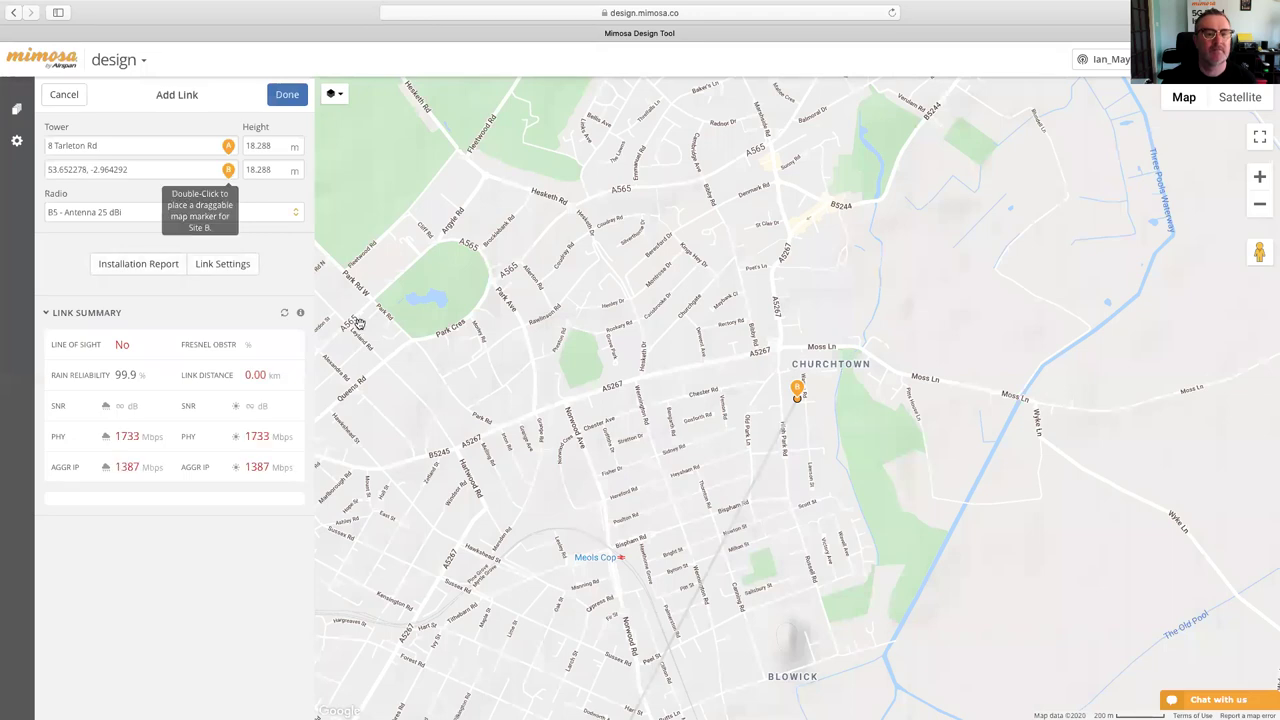
{"action": "left_click_drag", "start_coordinate": [796, 391], "coordinate": [877, 503]}
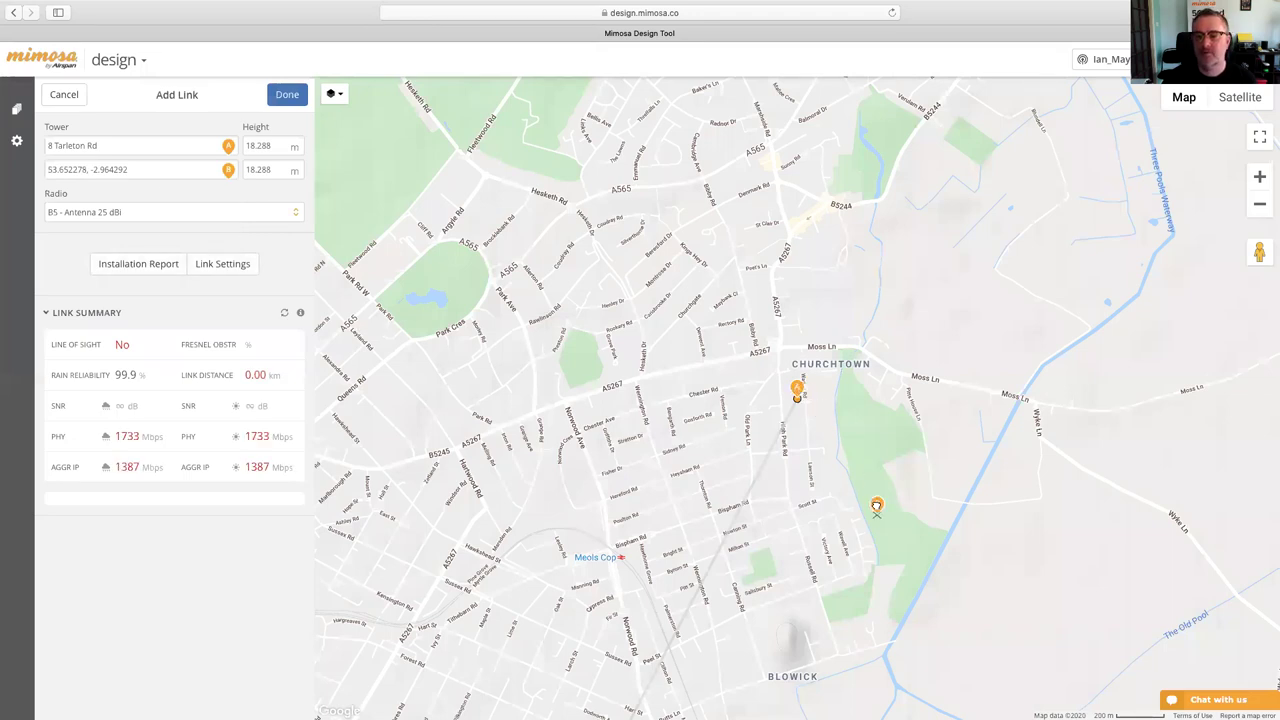
{"action": "scroll", "coordinate": [925, 443], "scroll_direction": "up", "scroll_amount": 2}
{"action": "scroll", "coordinate": [925, 443], "scroll_direction": "down", "scroll_amount": 4}
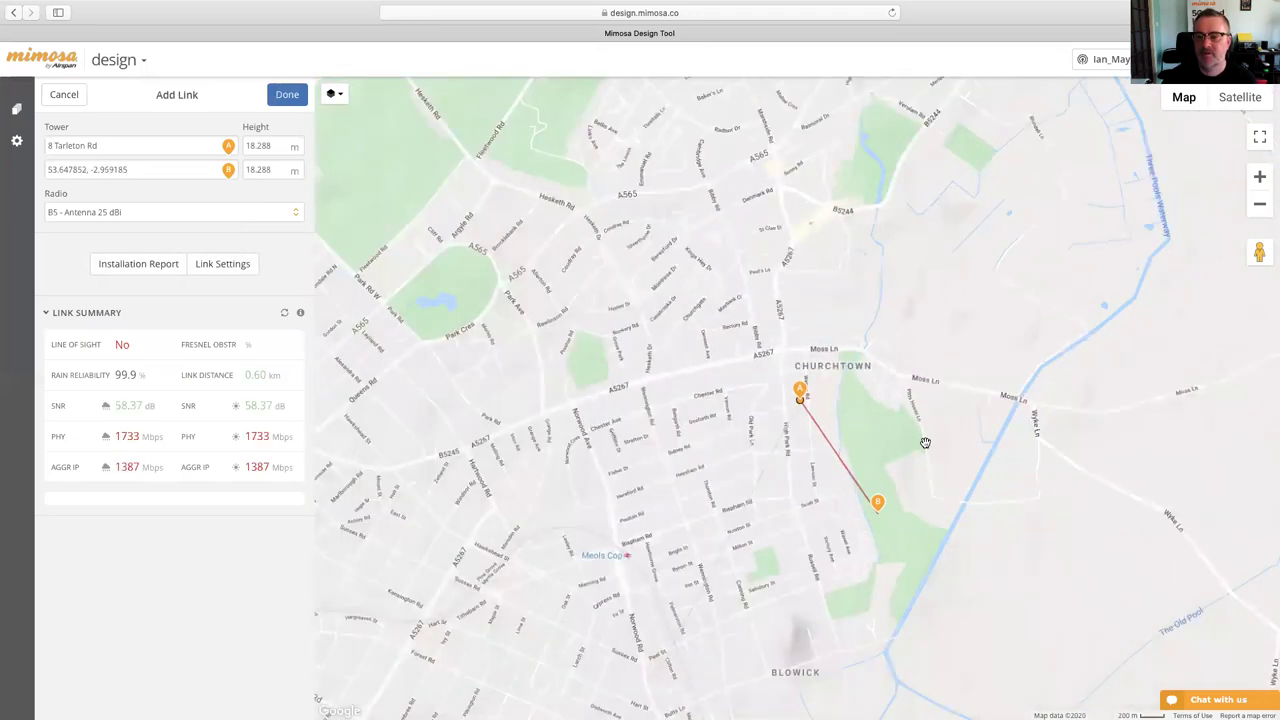
{"action": "left_click_drag", "start_coordinate": [677, 378], "coordinate": [602, 311]}
{"action": "left_click_drag", "start_coordinate": [826, 545], "coordinate": [755, 502]}
{"action": "scroll", "coordinate": [808, 574], "scroll_direction": "down", "scroll_amount": 3}
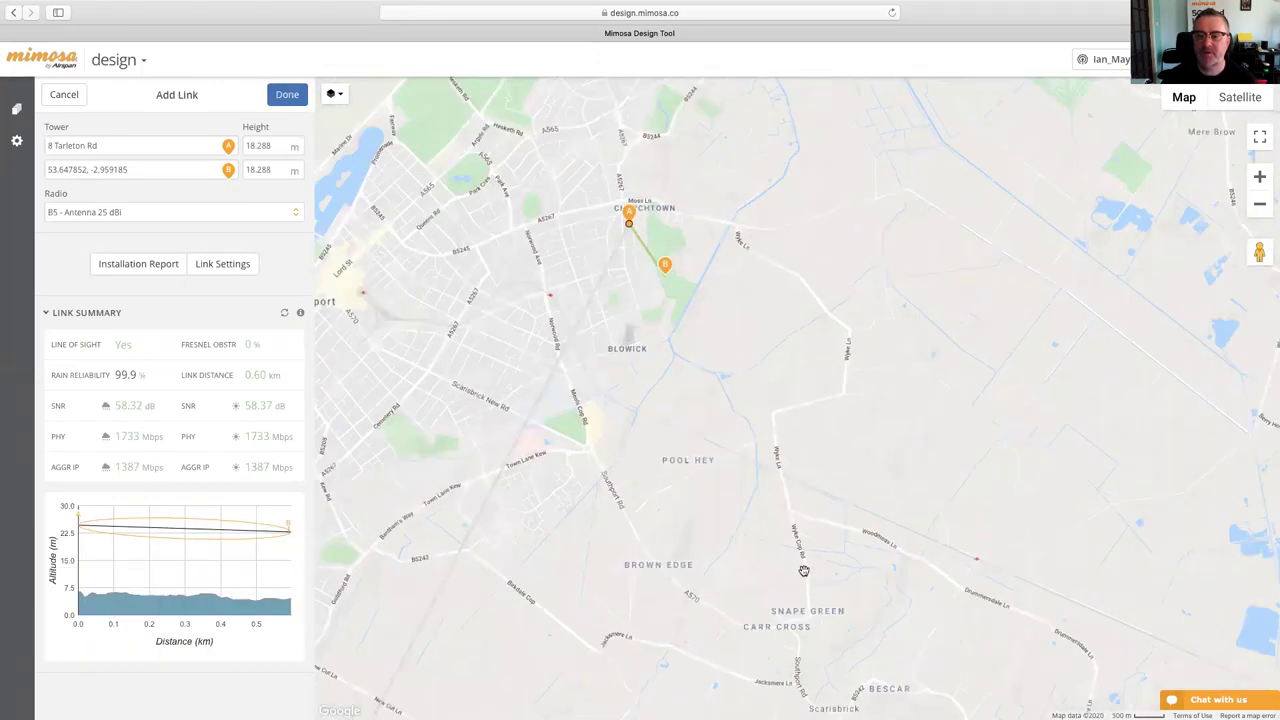
{"action": "scroll", "coordinate": [855, 603], "scroll_direction": "up", "scroll_amount": 2}
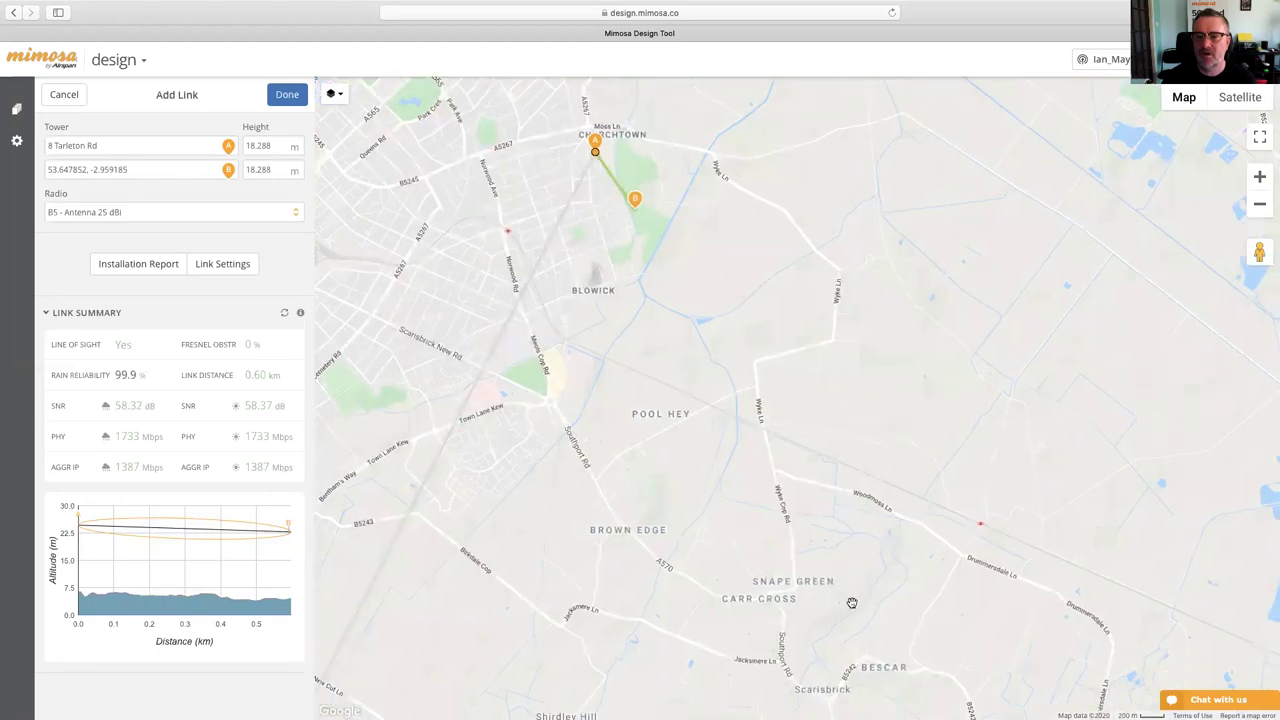
{"action": "scroll", "coordinate": [851, 601], "scroll_direction": "down", "scroll_amount": 1}
{"action": "scroll", "coordinate": [851, 601], "scroll_direction": "down", "scroll_amount": 1}
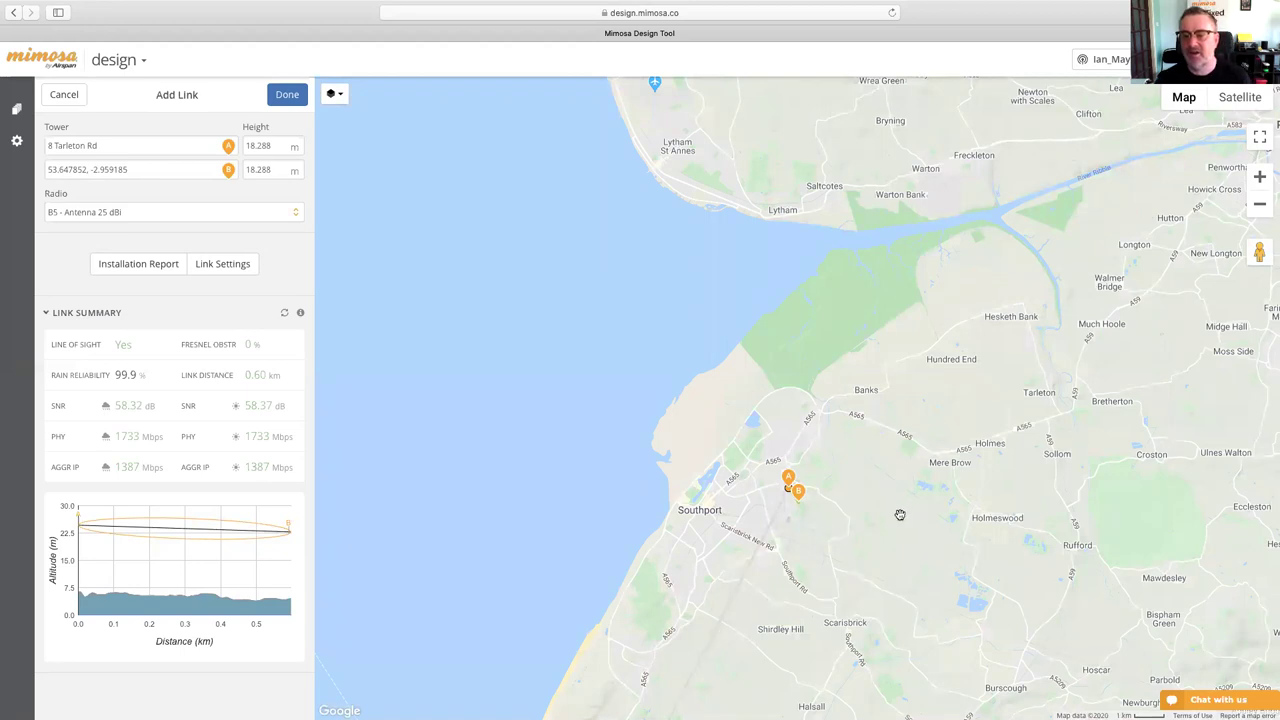
{"action": "left_click_drag", "start_coordinate": [897, 514], "coordinate": [766, 274]}
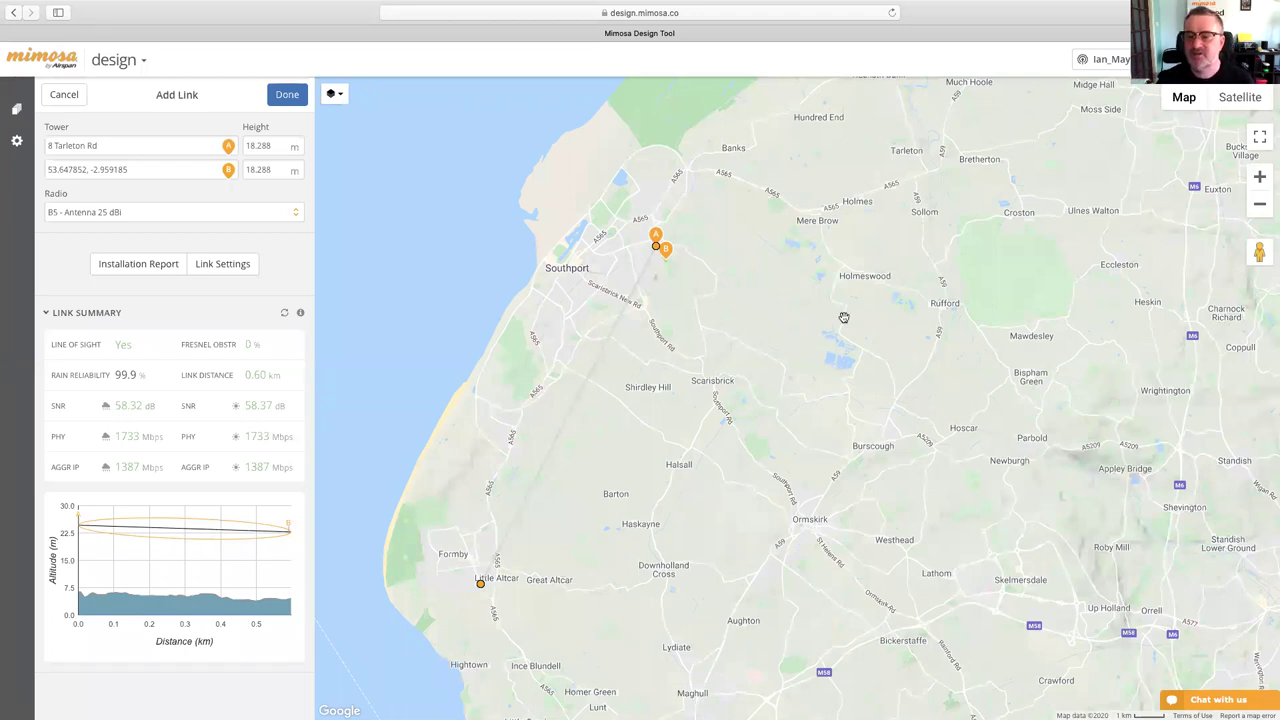
{"action": "mouse_move", "coordinate": [669, 256]}
{"action": "left_mouse_down"}
{"action": "mouse_move", "coordinate": [966, 586]}
{"action": "mouse_move", "coordinate": [997, 586]}
{"action": "mouse_move", "coordinate": [1041, 489]}
{"action": "mouse_move", "coordinate": [979, 479]}
{"action": "left_mouse_up"}
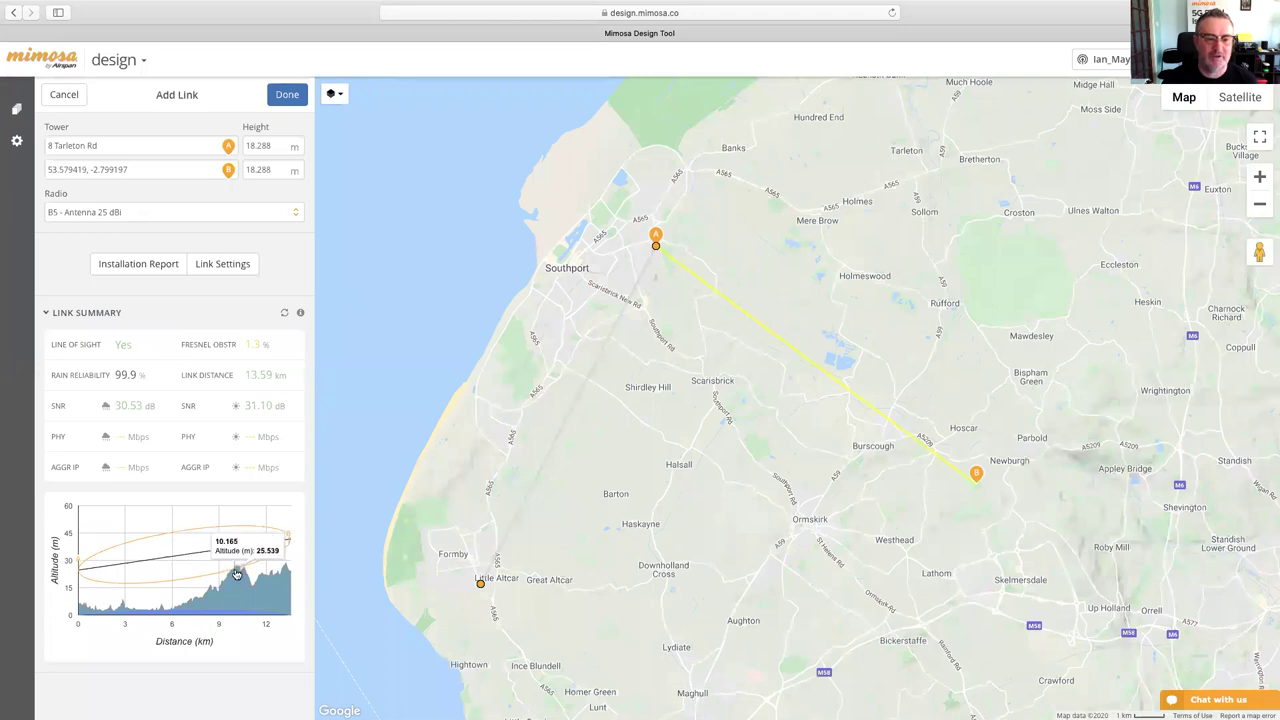
- Set site B's height to 26 m
{"action": "left_click_drag", "start_coordinate": [270, 168], "coordinate": [244, 170]}
{"action": "type", "text": "26"}
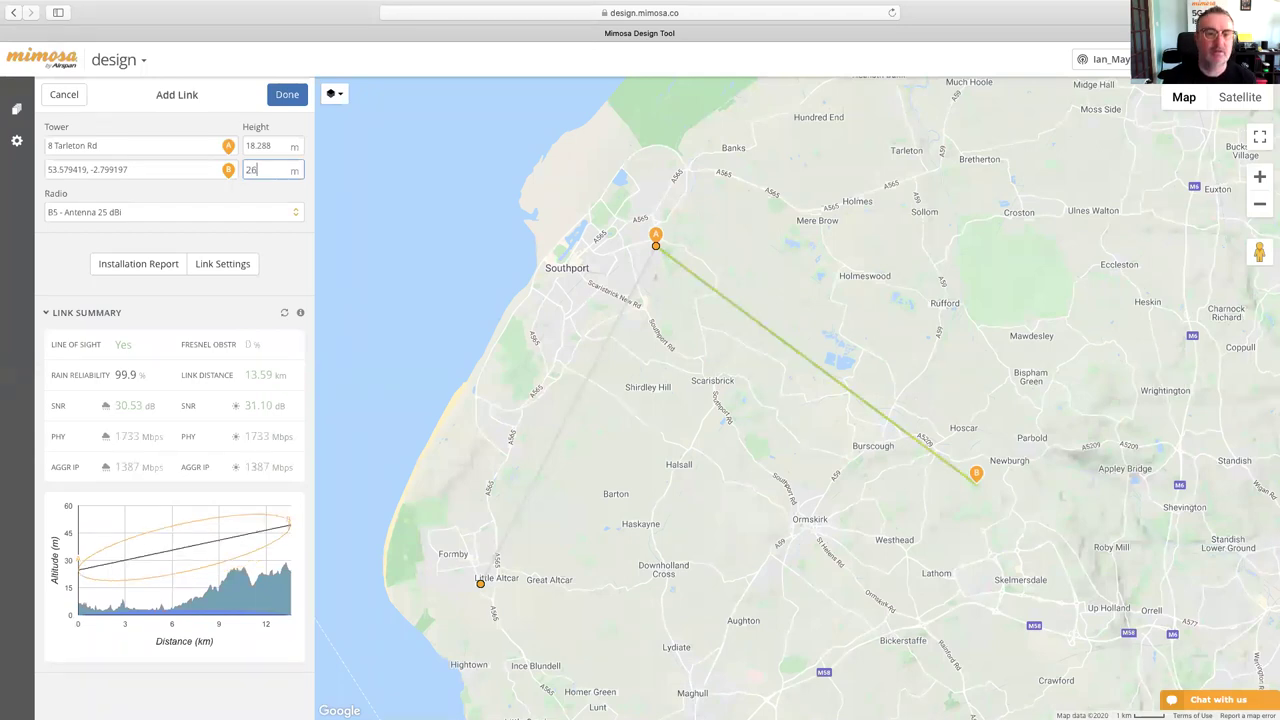
{"action": "key", "text": "Tab"}
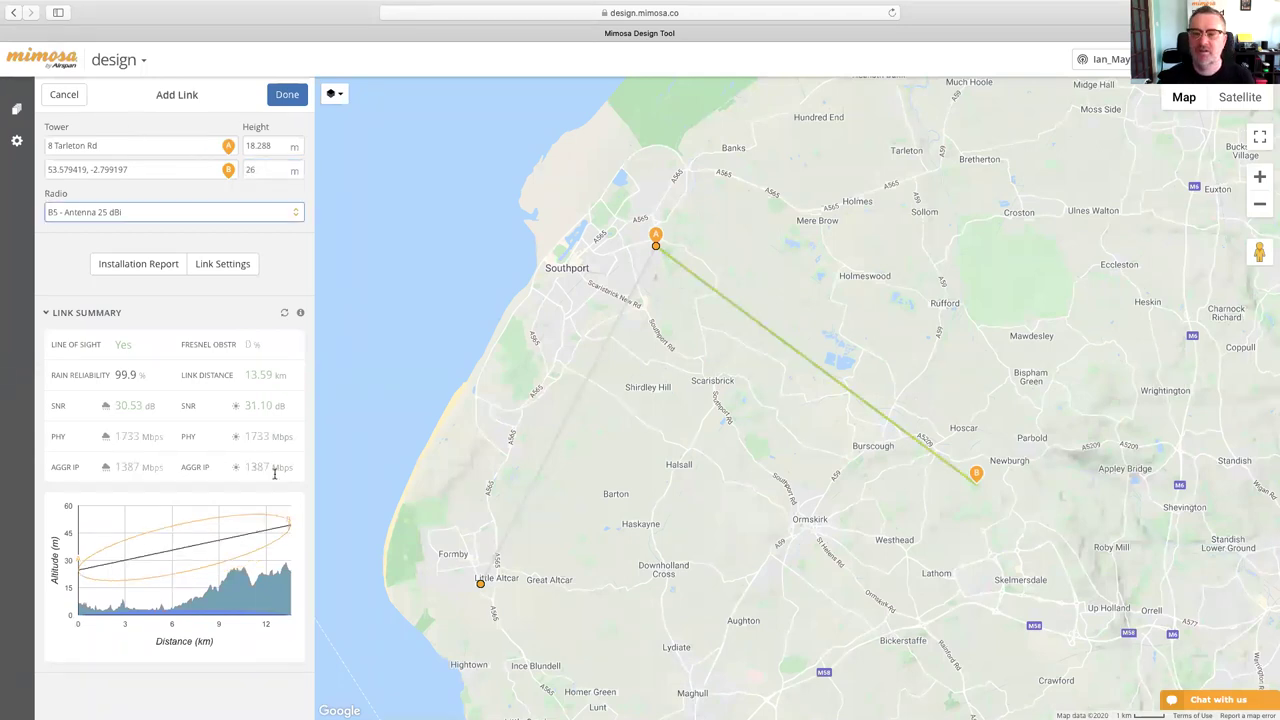